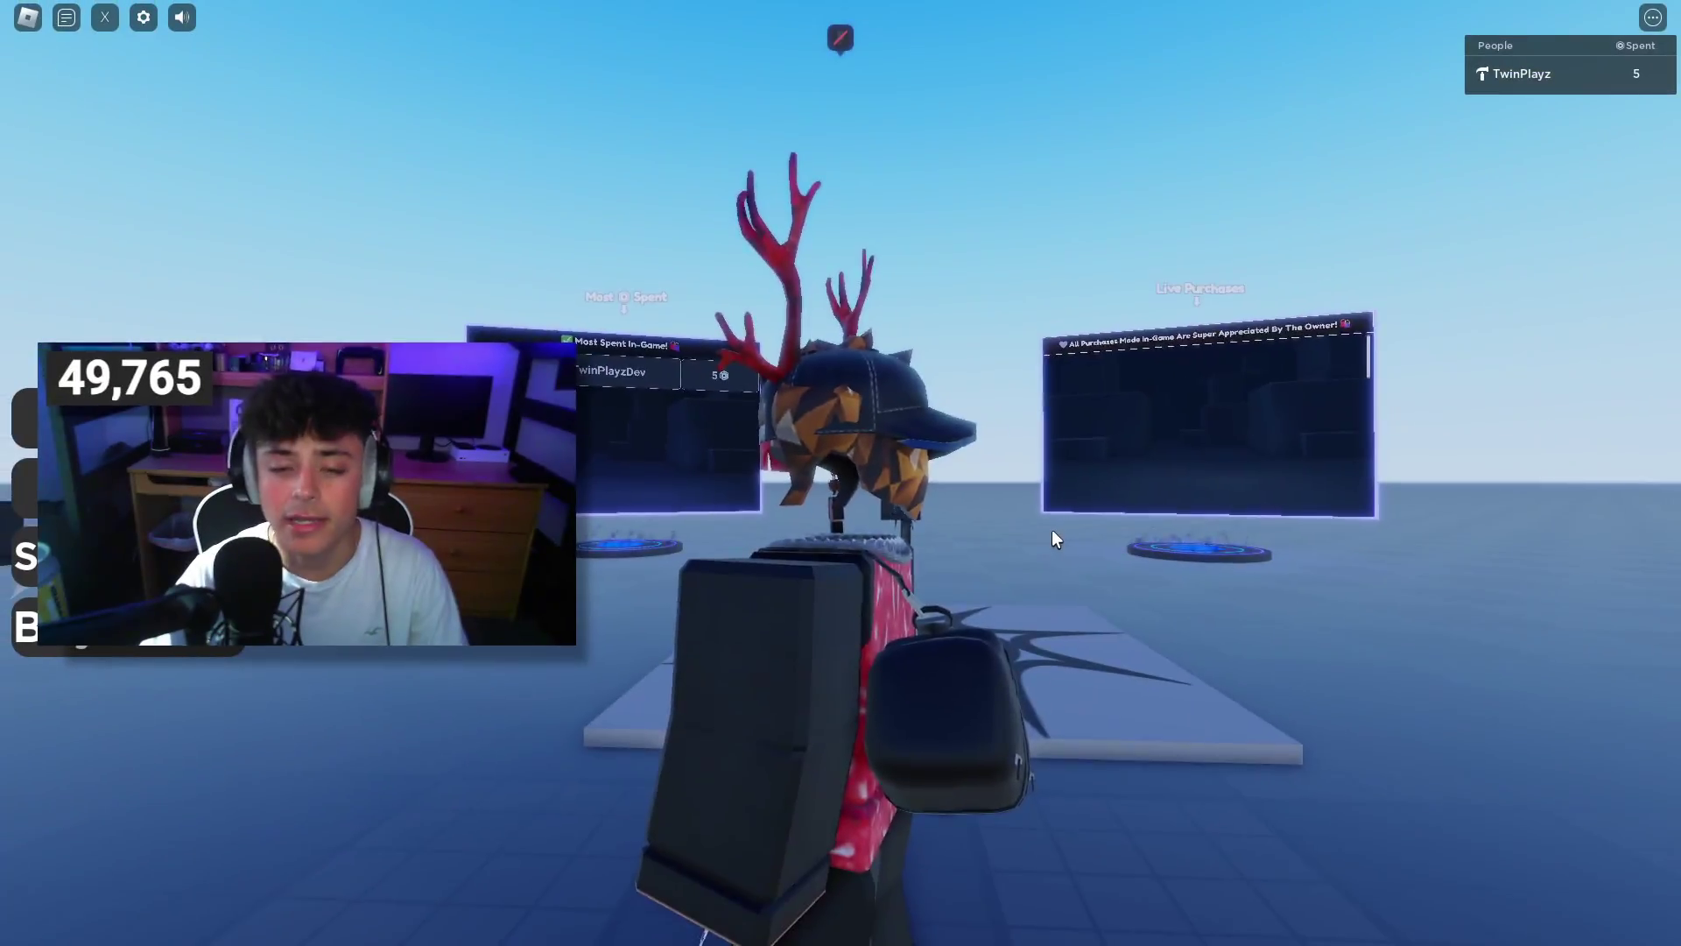
key(w)
key(a)
key(s)
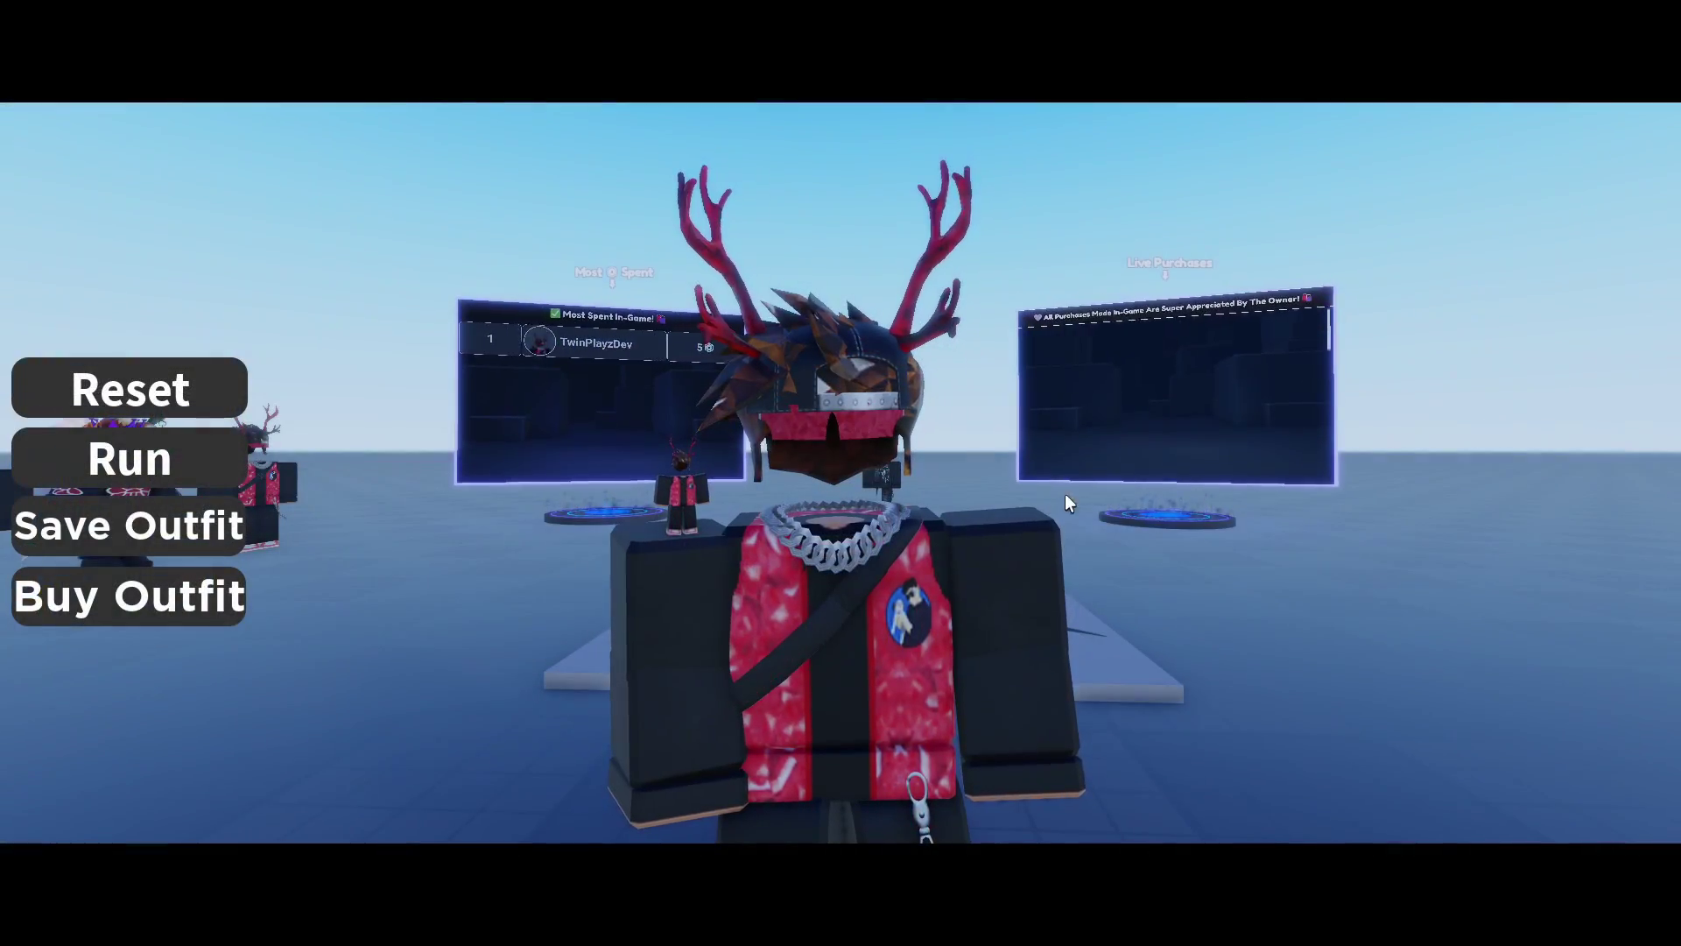
right_drag(1114, 525, 1114, 525)
key(w)
scroll(1114, 526, down, 3)
key(w)
right_drag(1164, 399, 1165, 399)
right_drag(1019, 337, 1022, 417)
key(w)
key(w)
key(s)
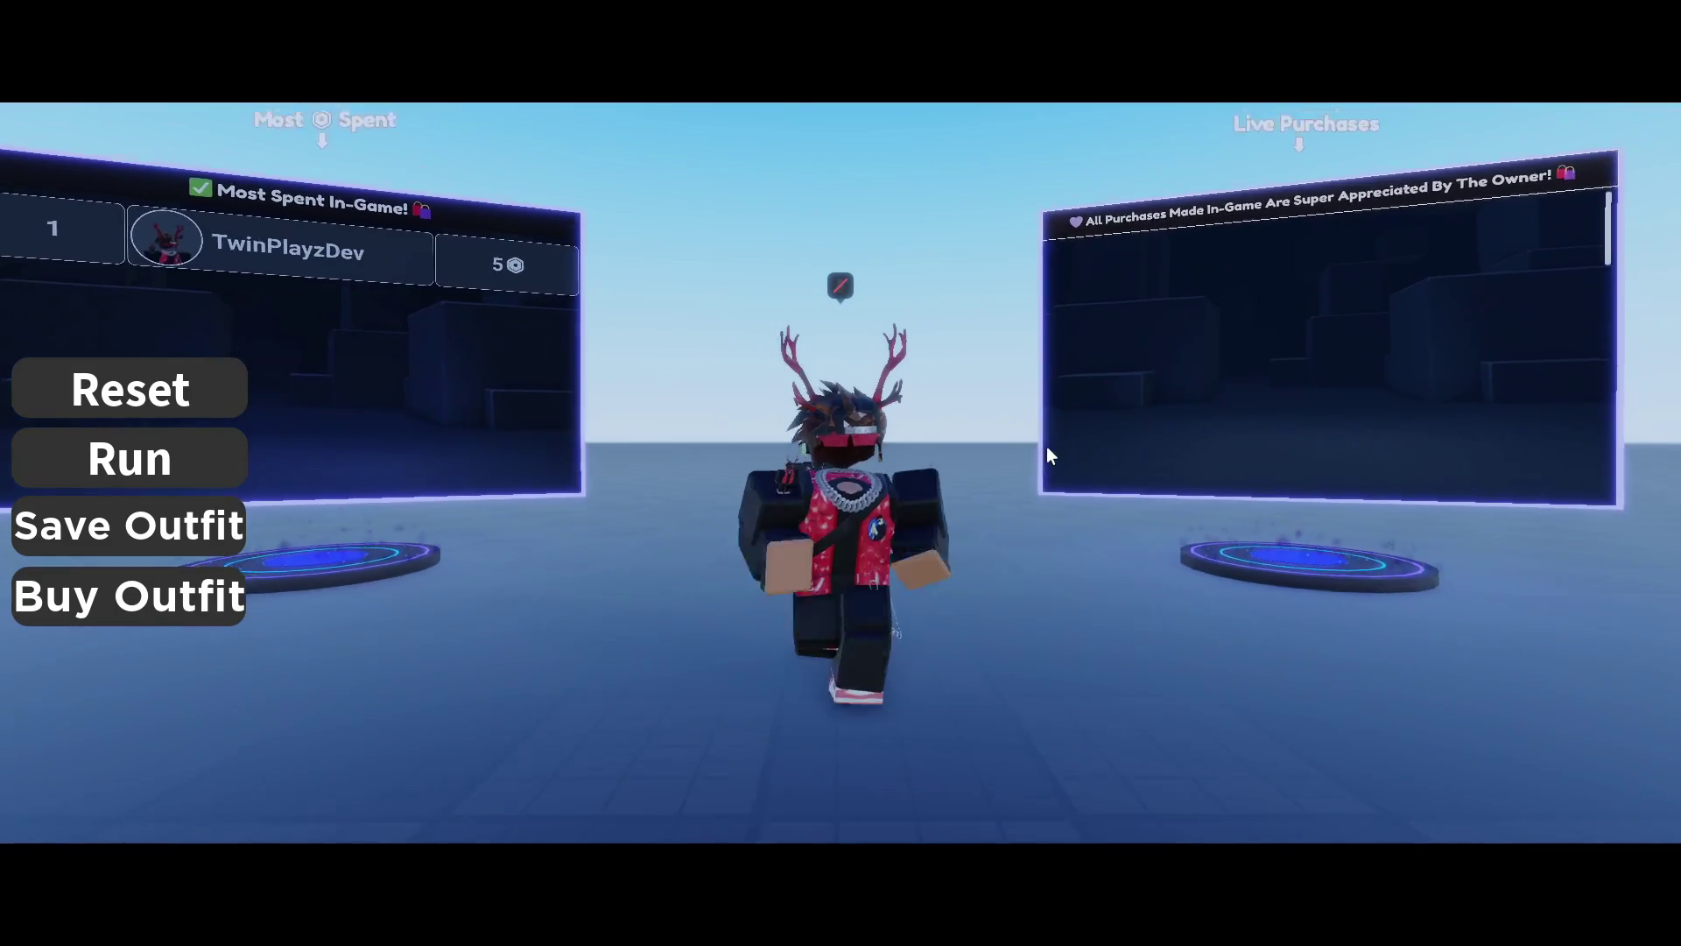
key(s)
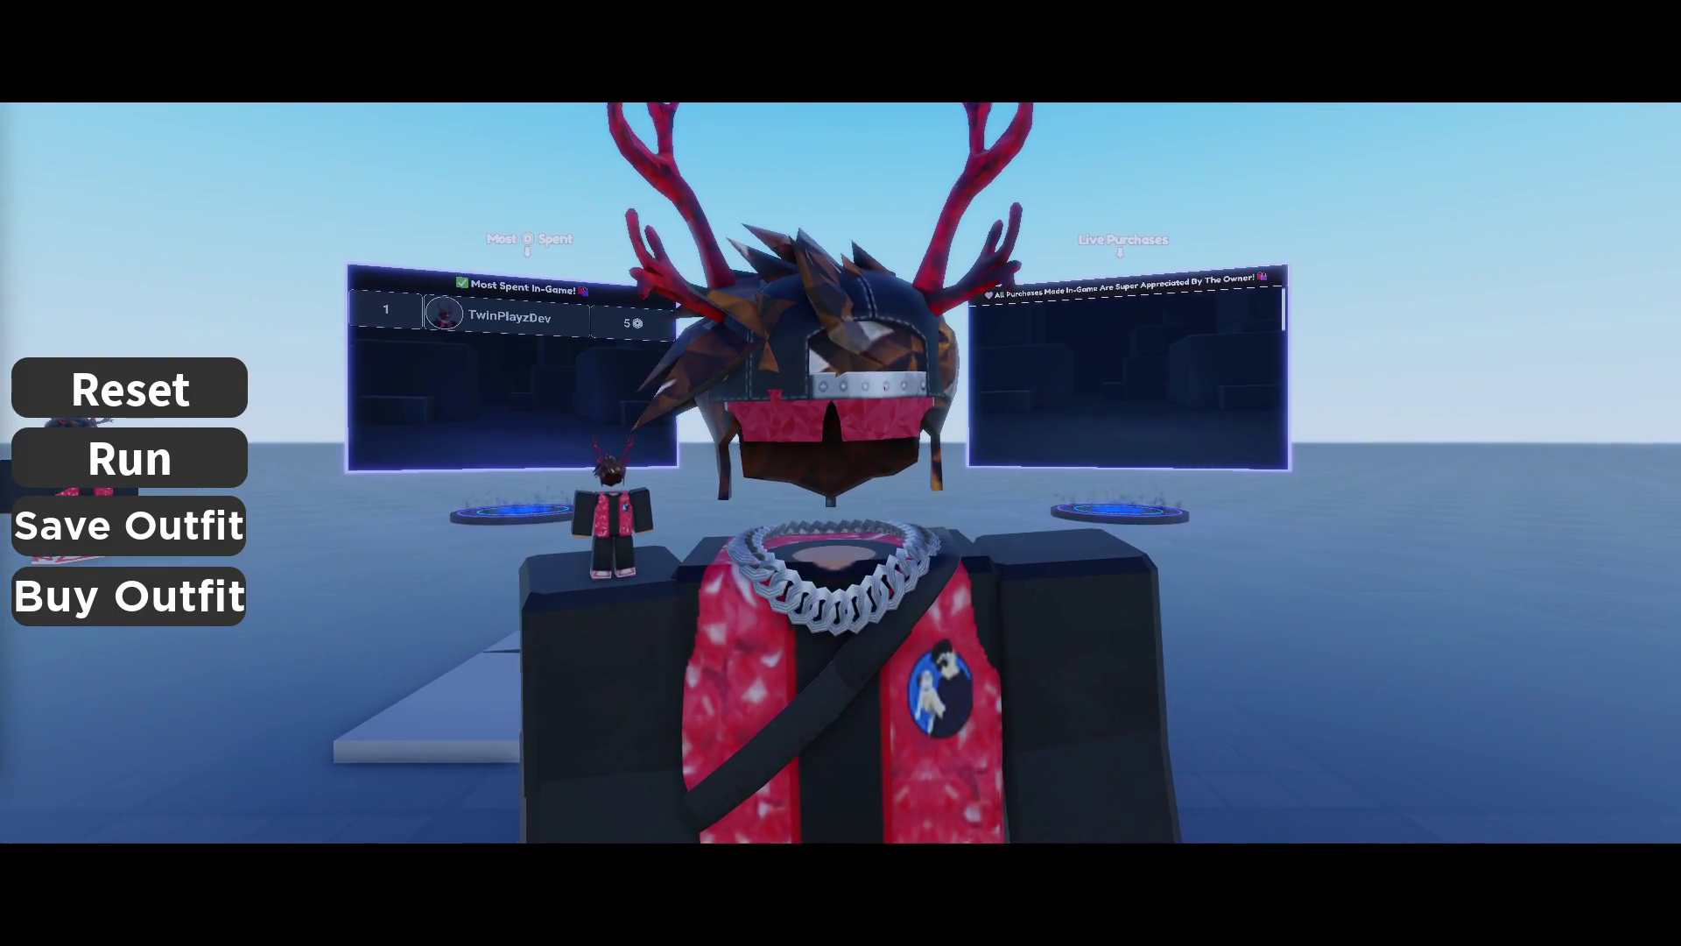
key(w)
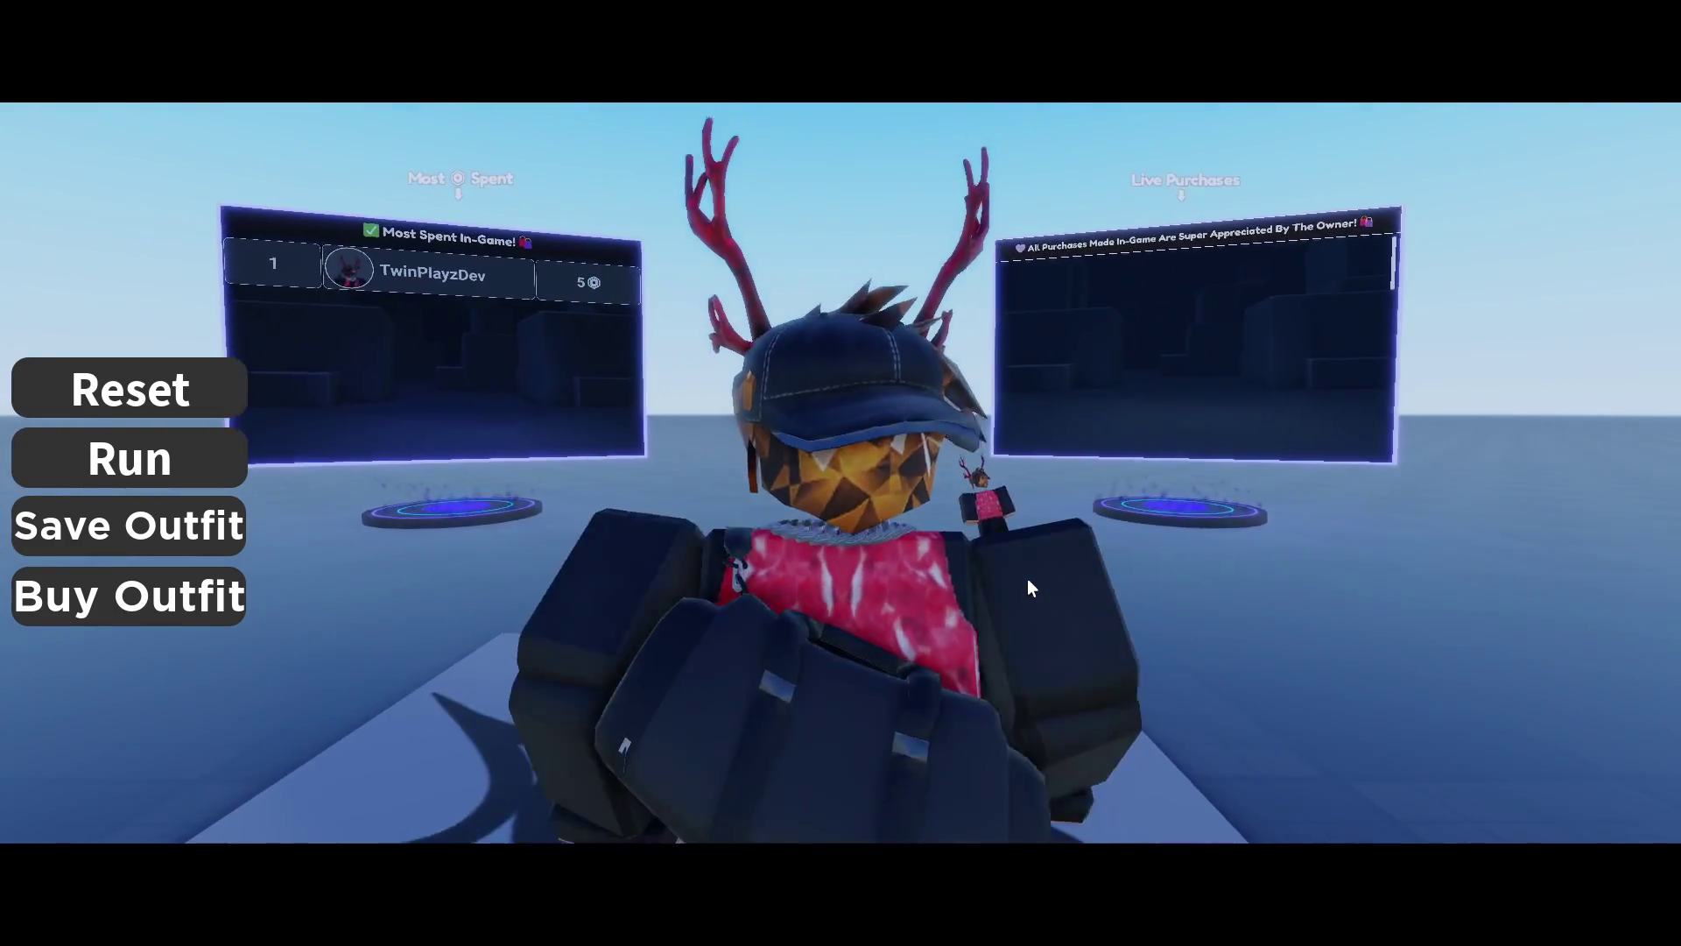
key(s)
right_drag(1029, 580, 1029, 579)
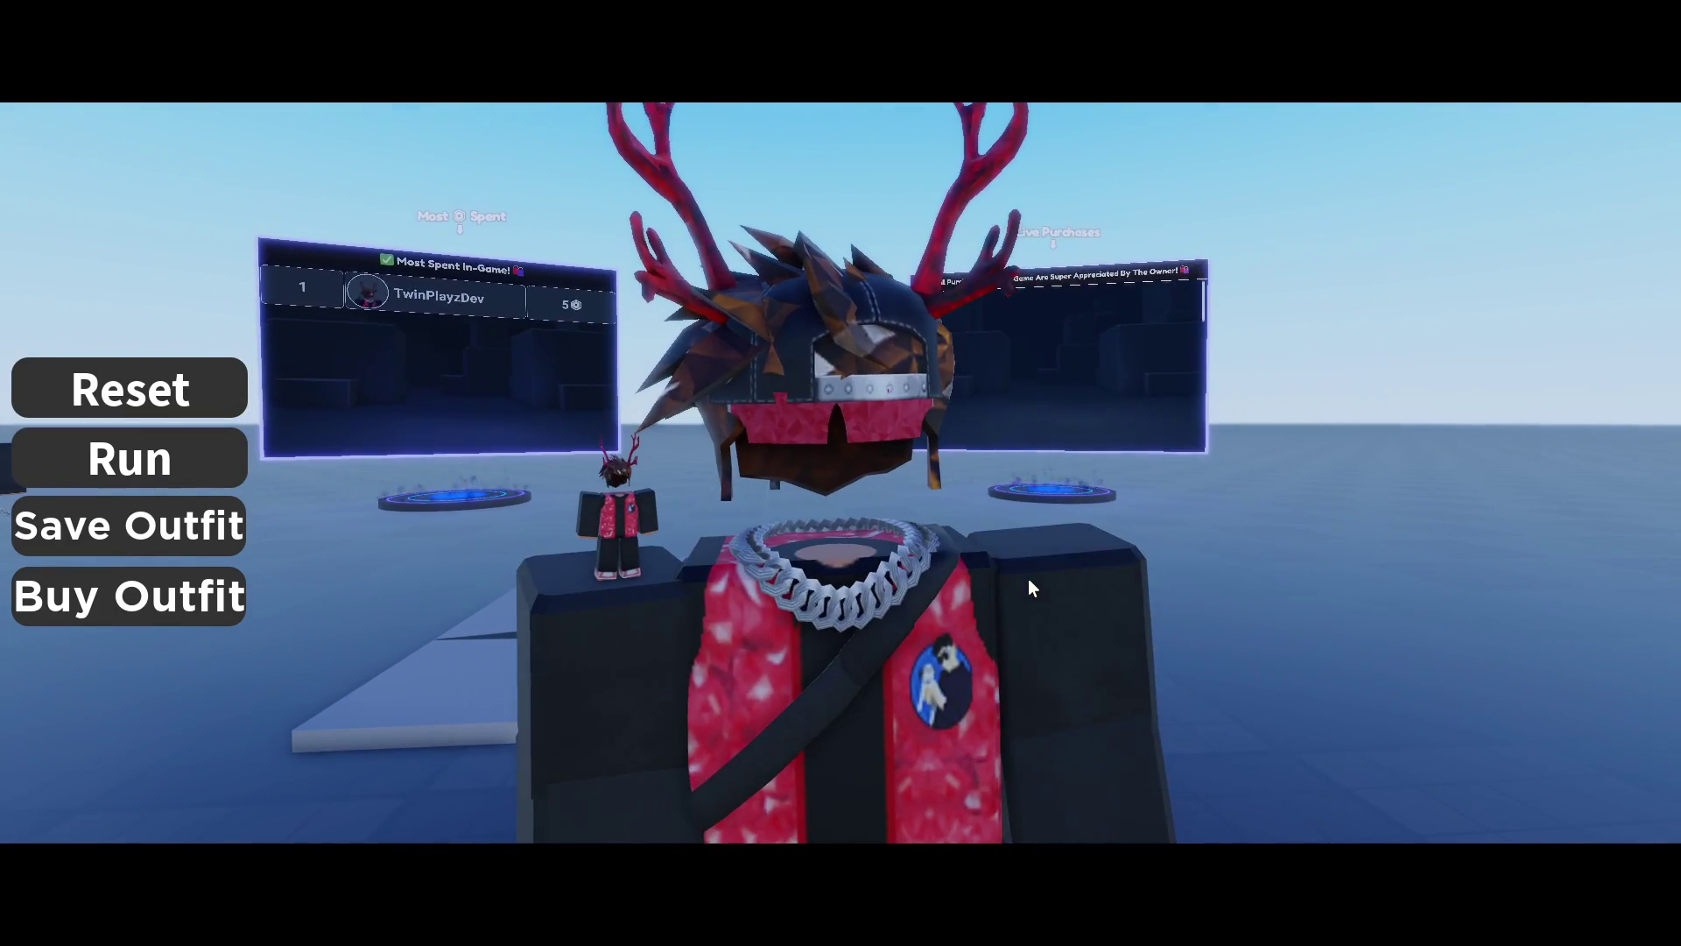
click(975, 566)
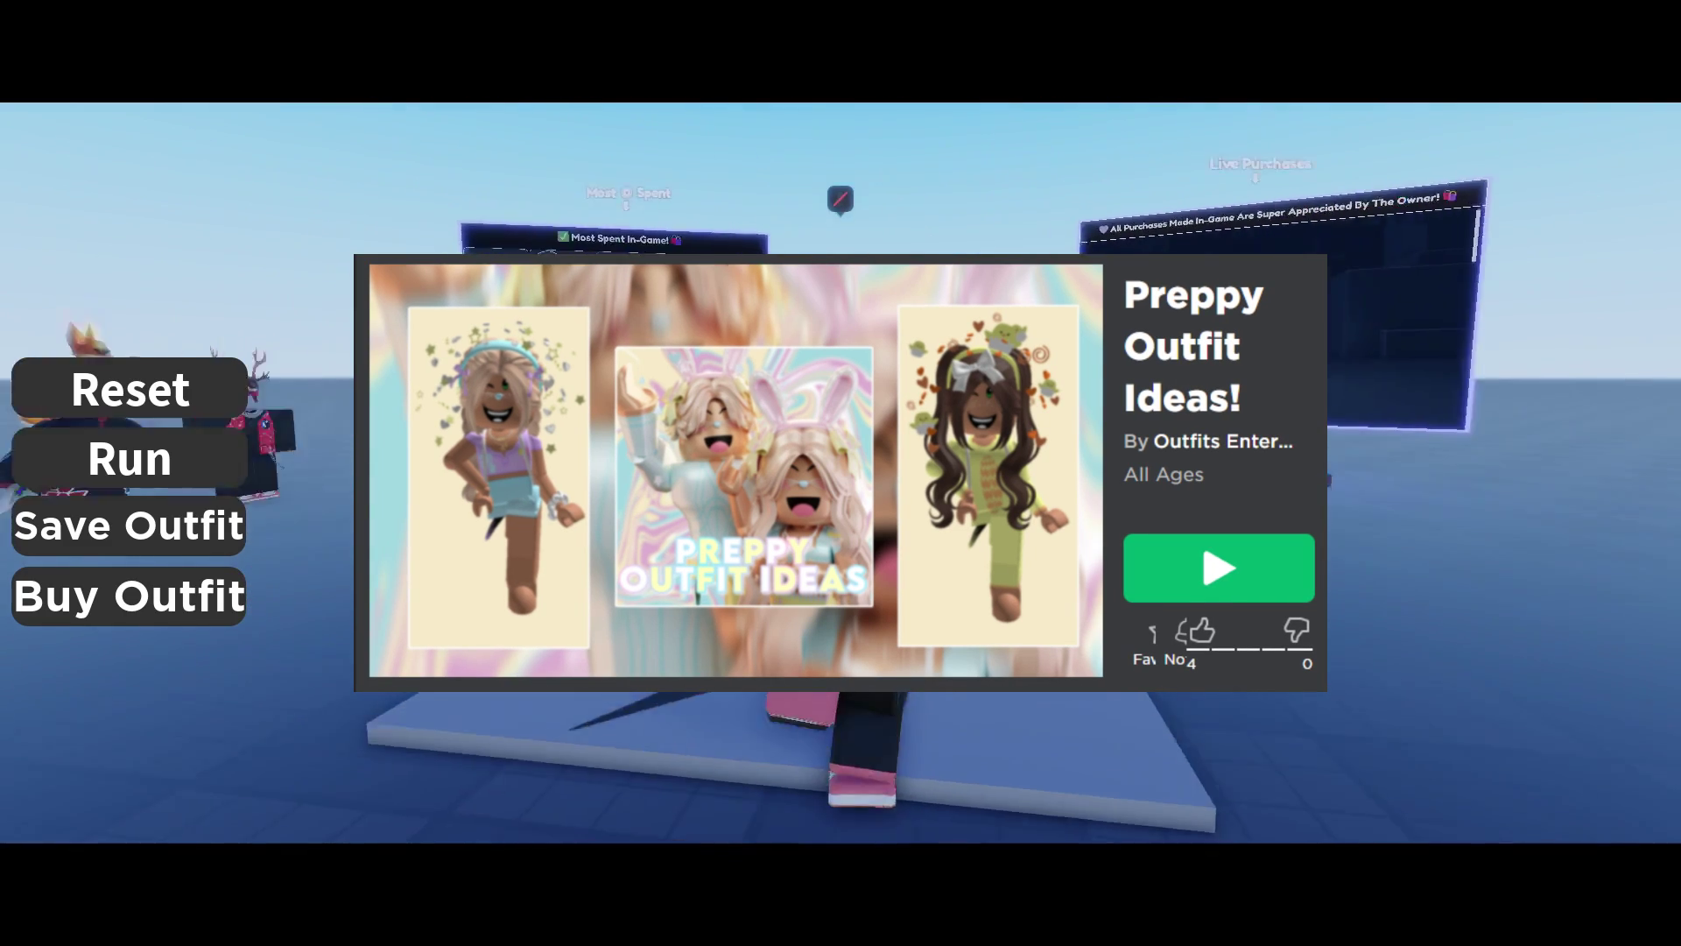
key(a)
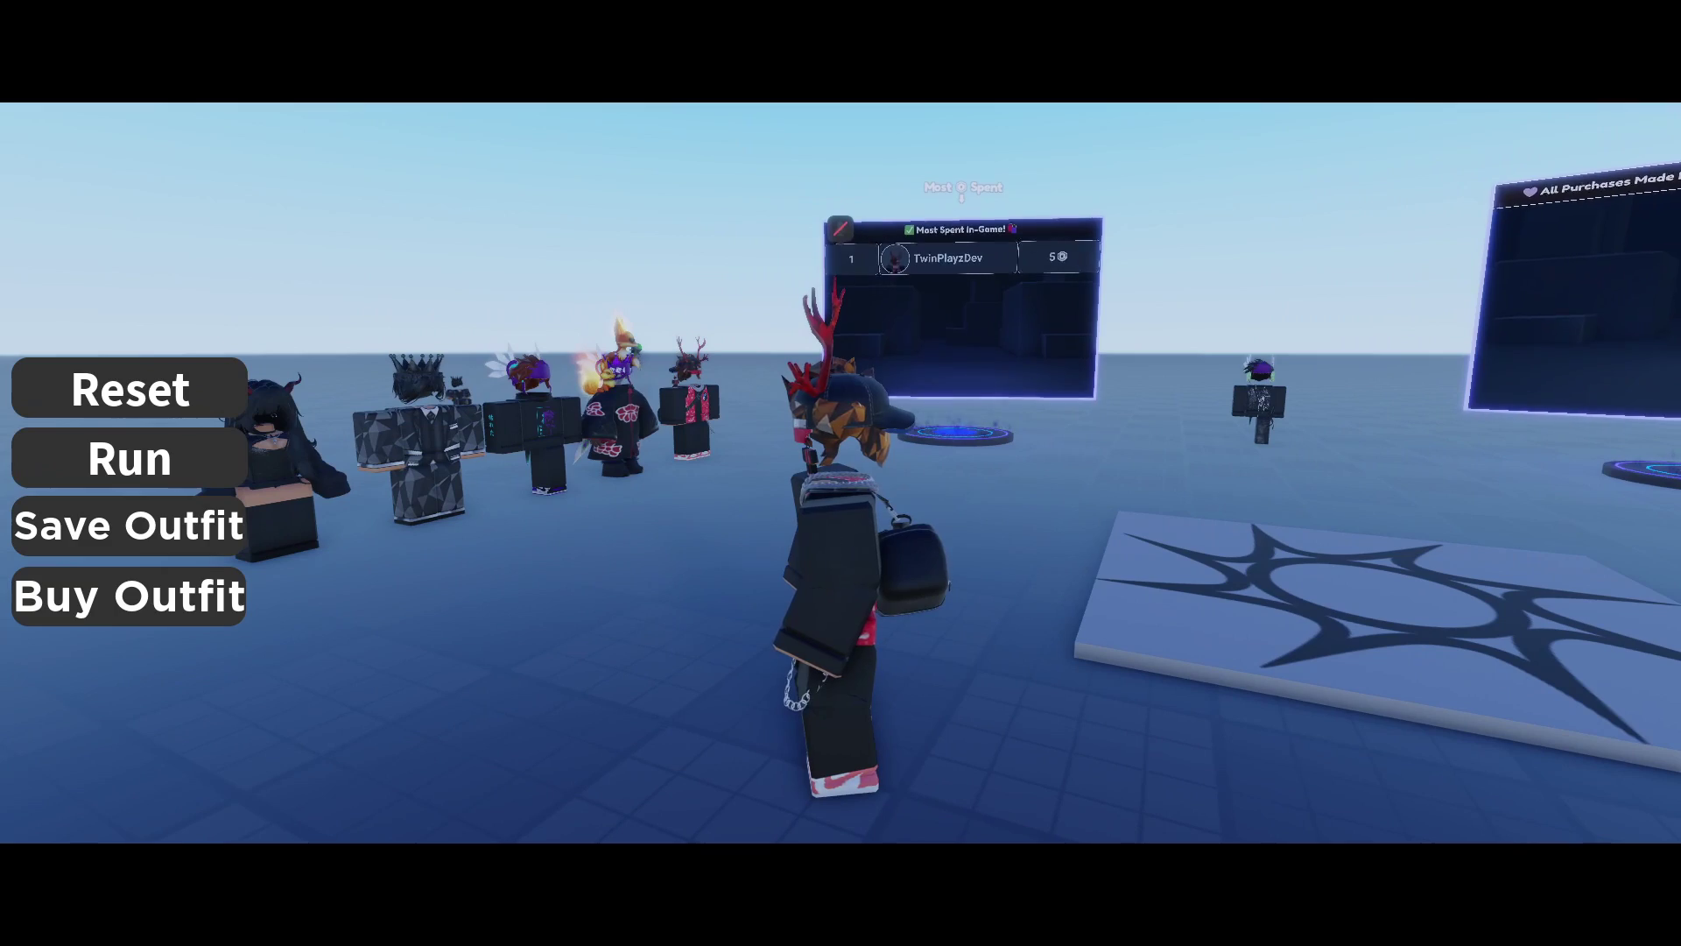
right_drag(1017, 433, 1073, 491)
key(d)
right_drag(1363, 298, 1092, 479)
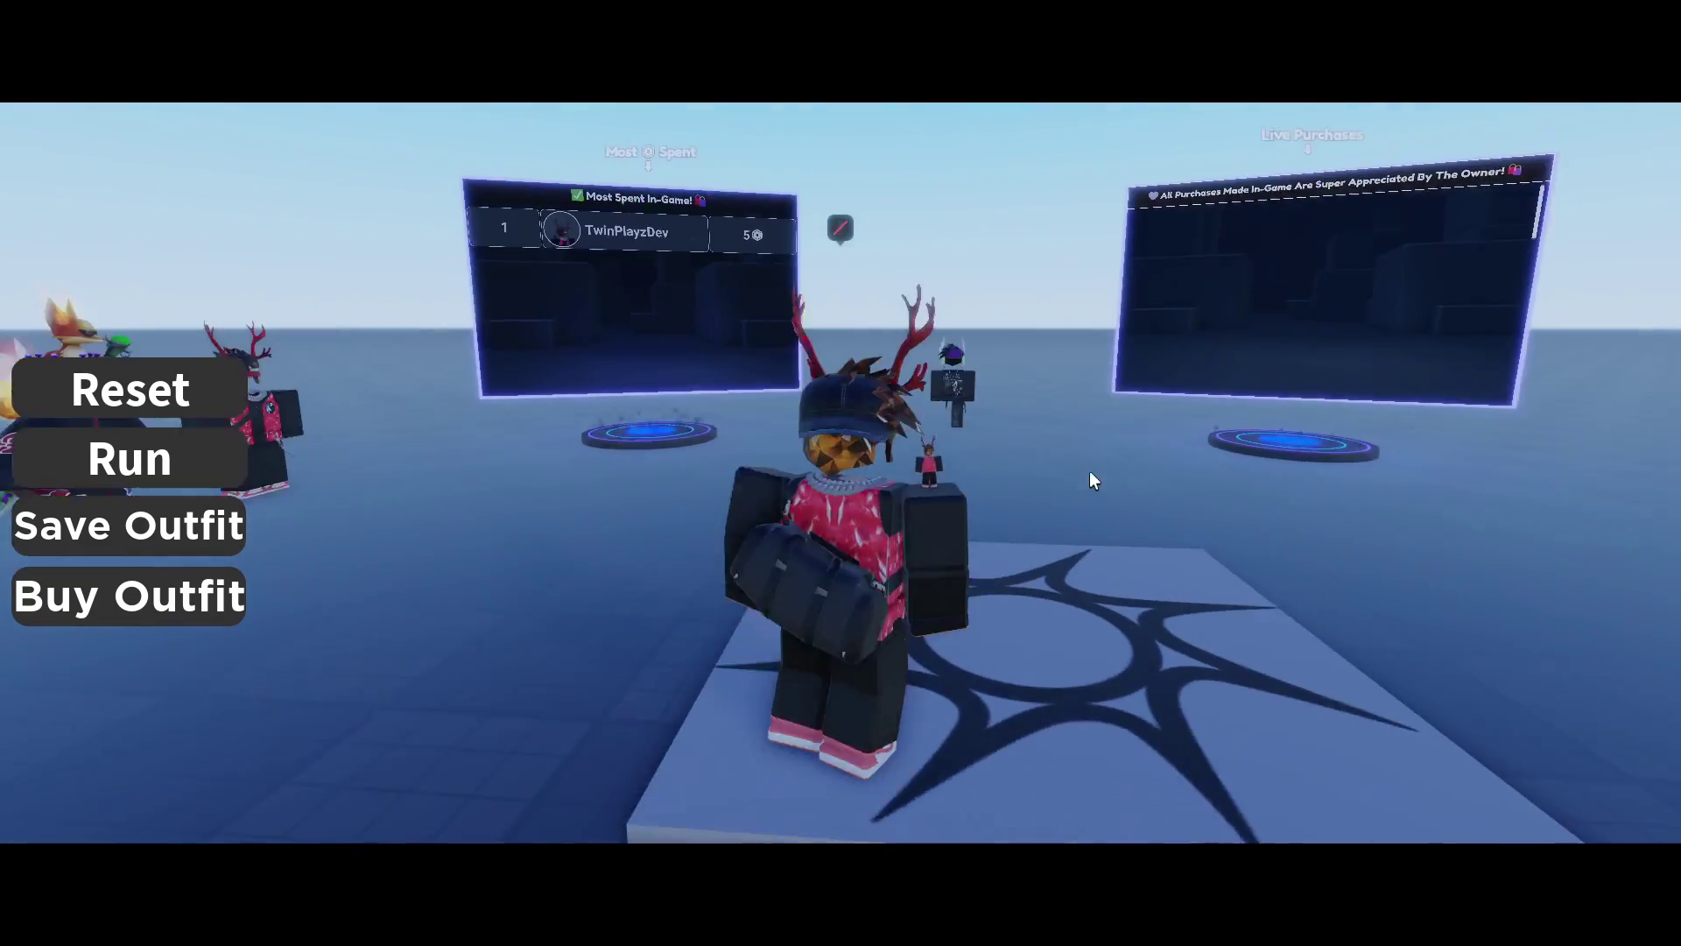
key(w)
key(s)
scroll(932, 513, up, 4)
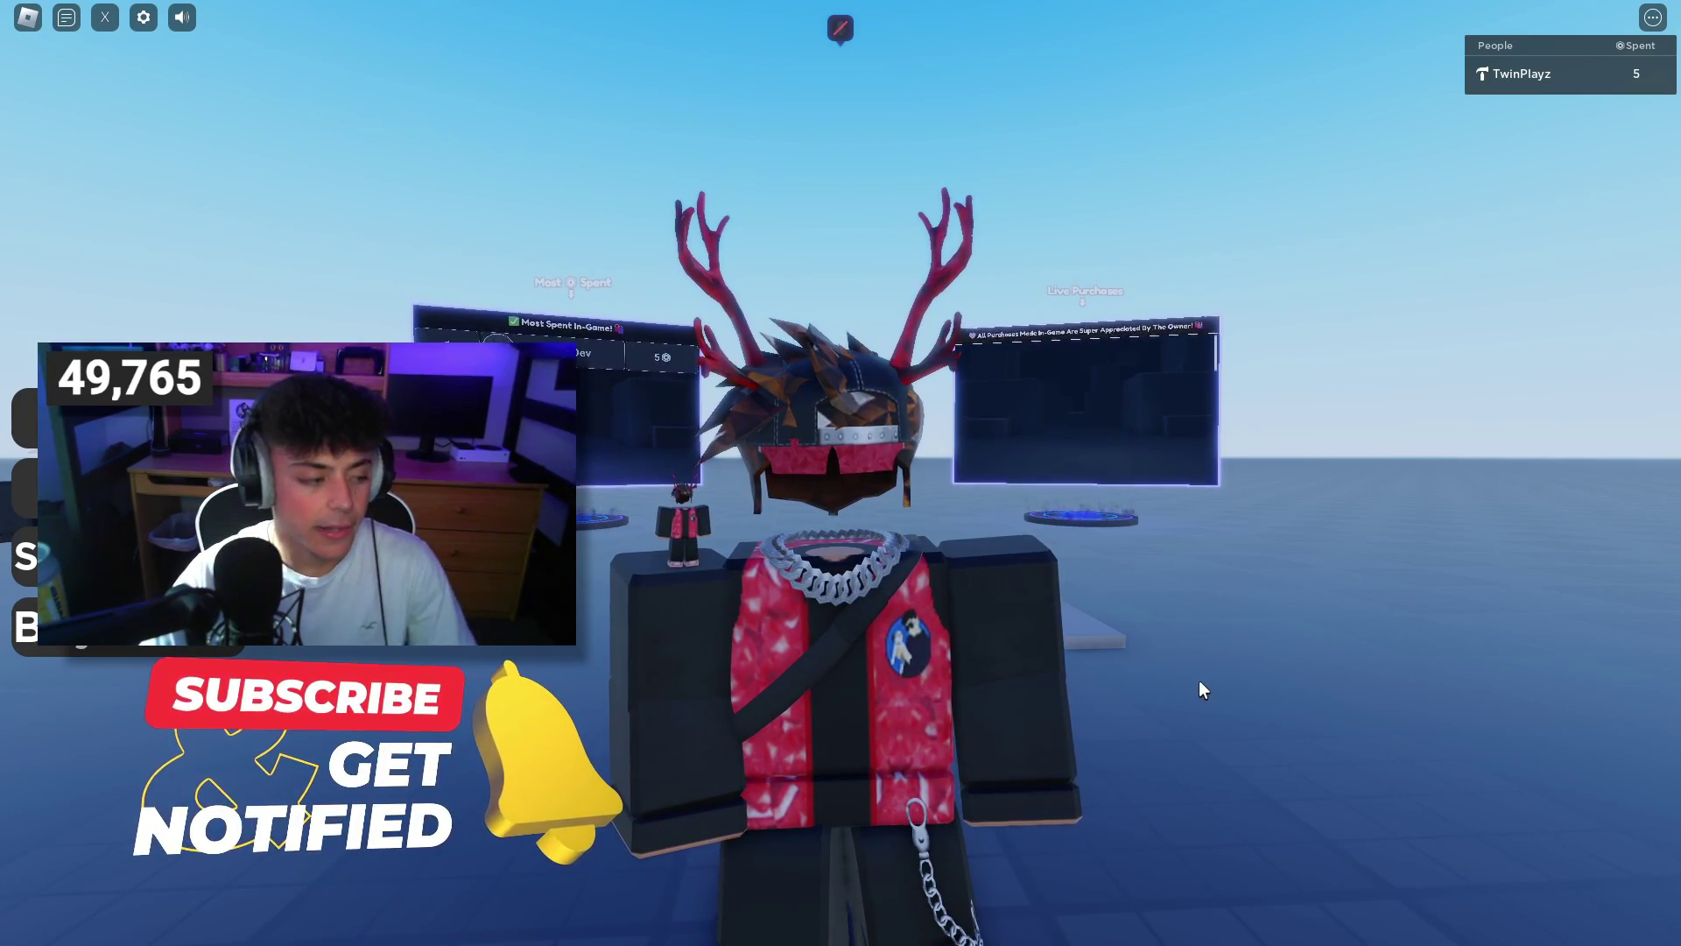
key(s)
right_drag(1185, 675, 1186, 674)
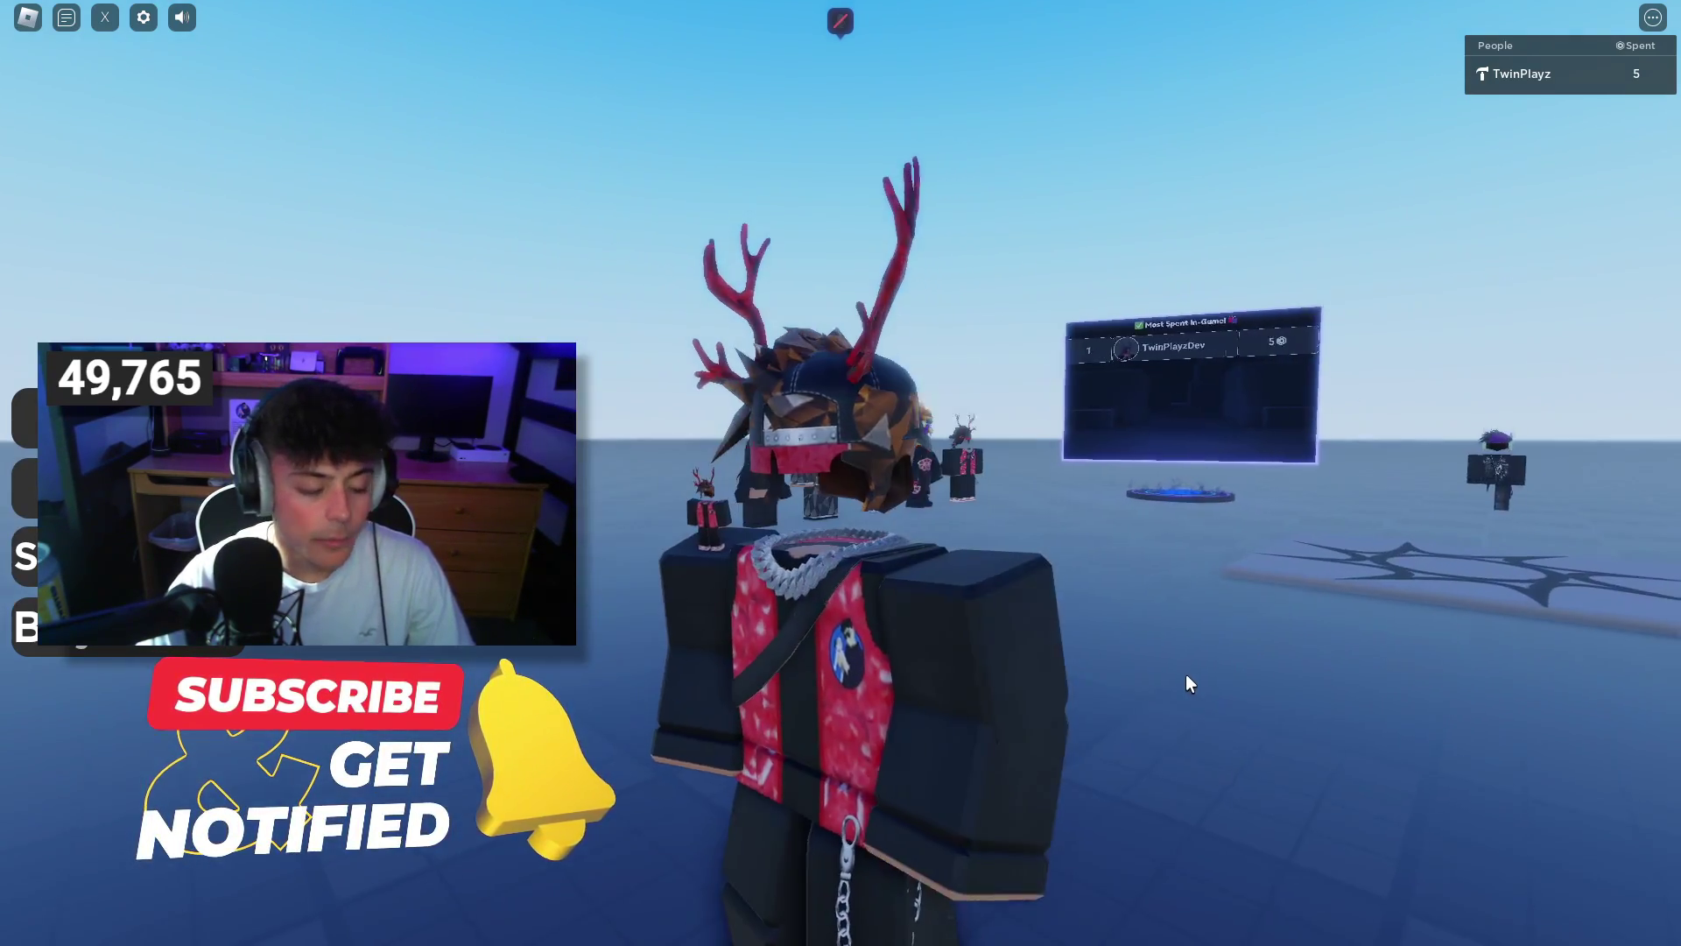
key(w)
scroll(1185, 674, down, 2)
scroll(1185, 671, down, 2)
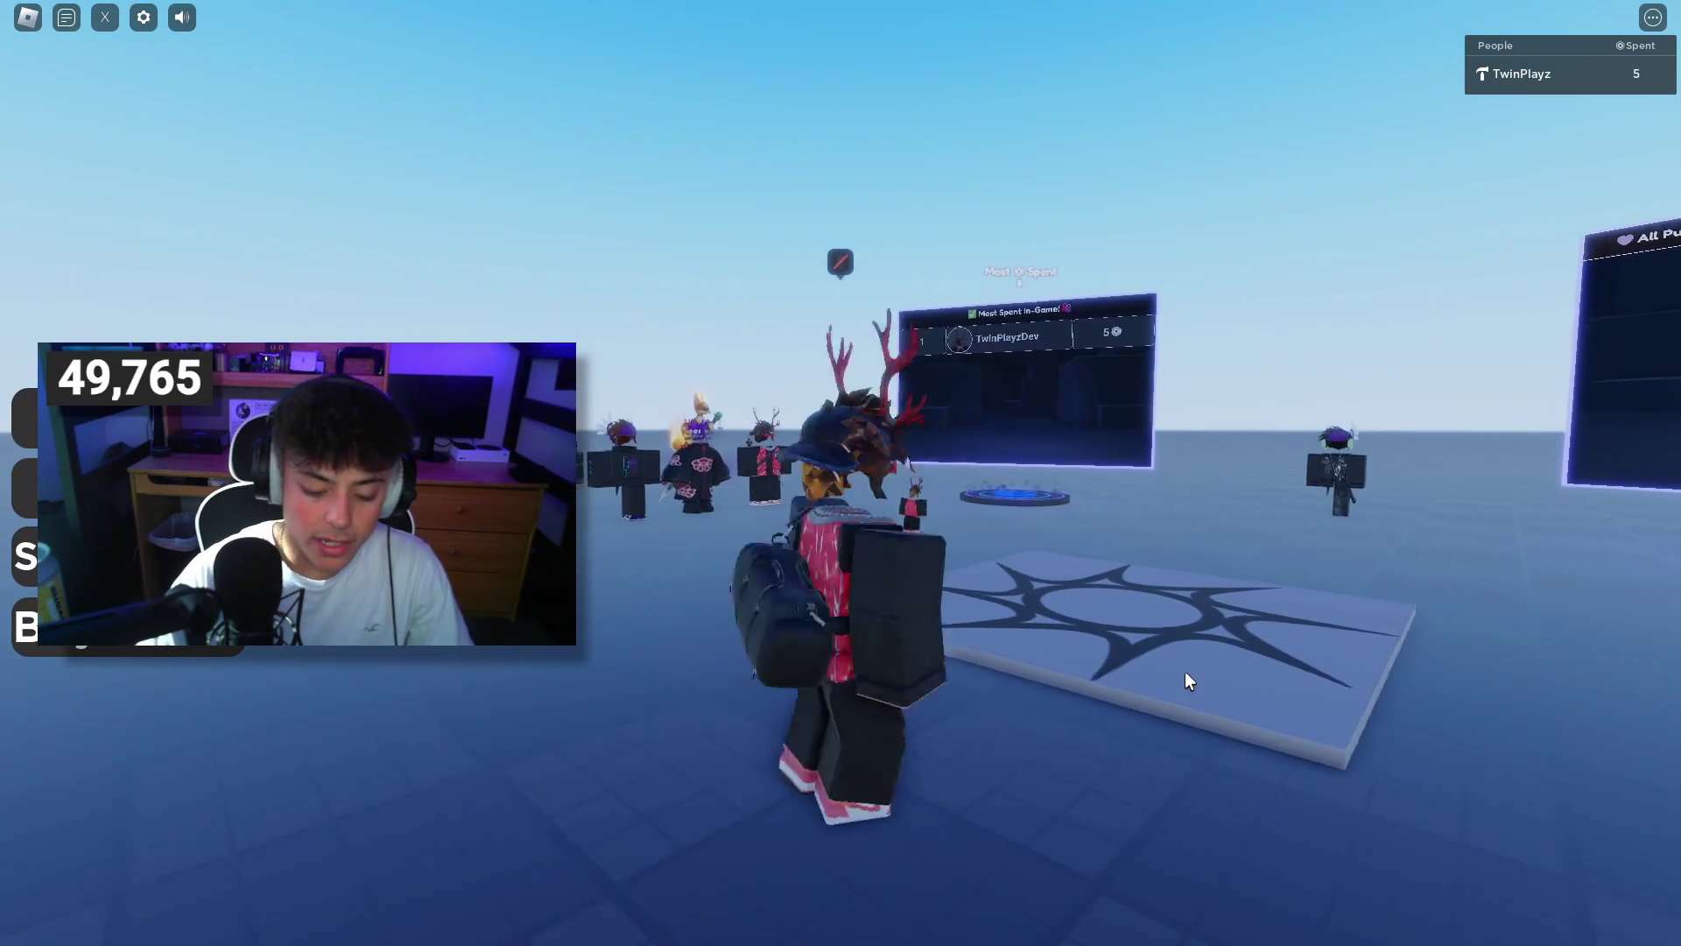
key(s)
key(w)
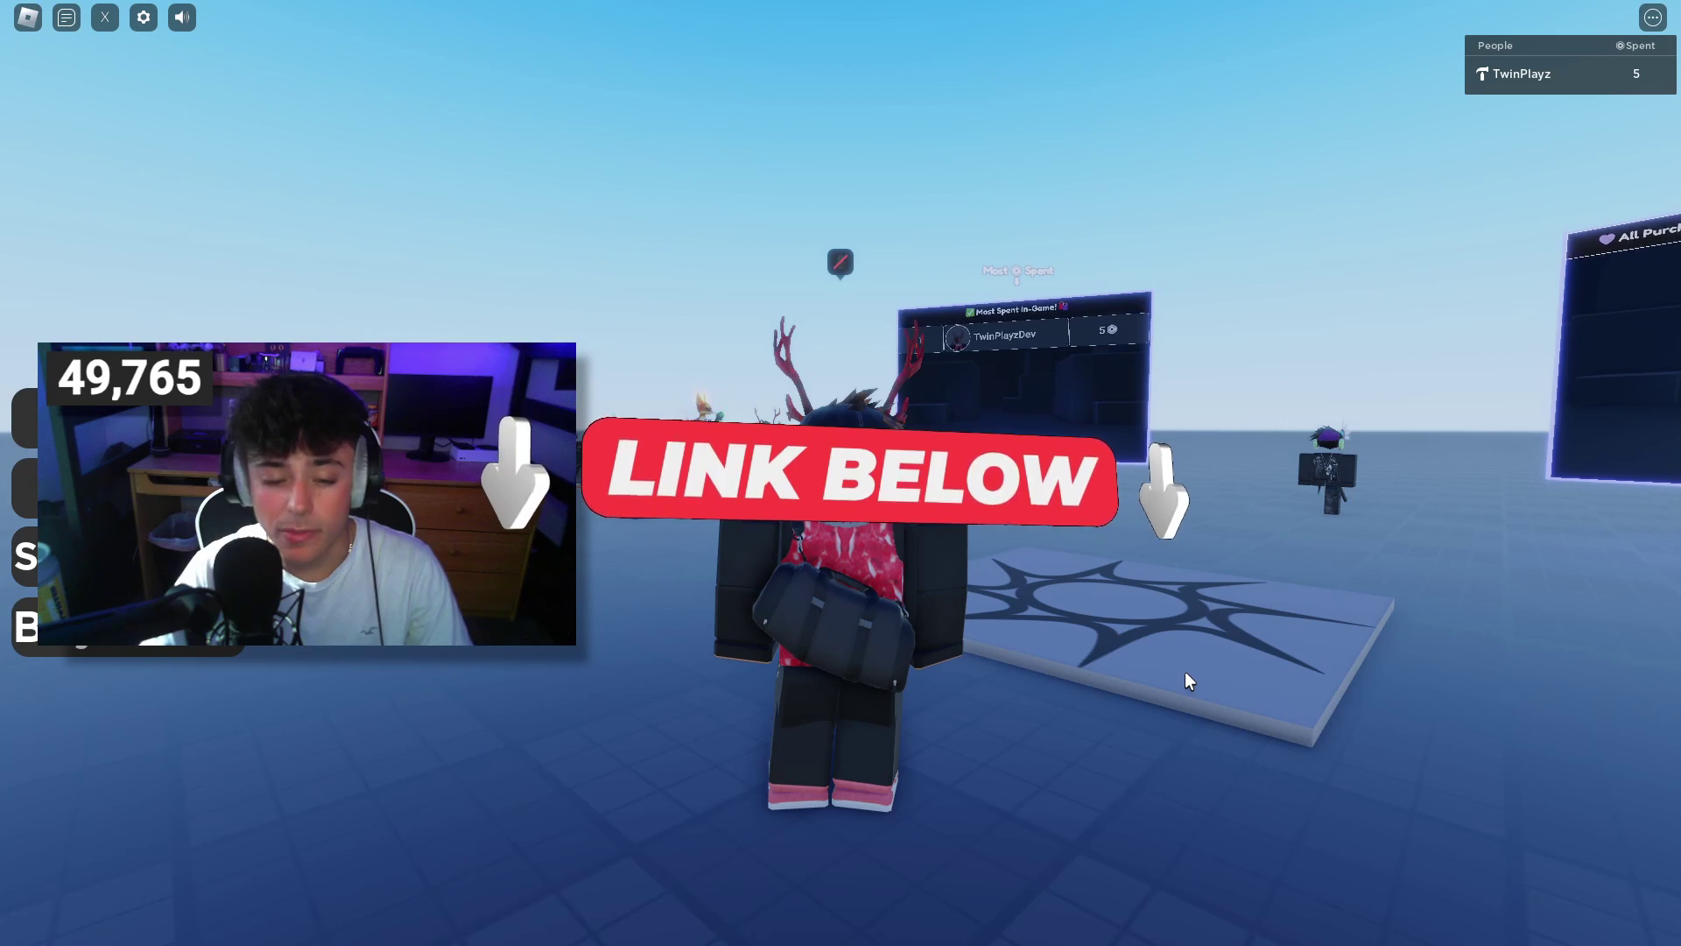
key(s)
key(d)
key(w)
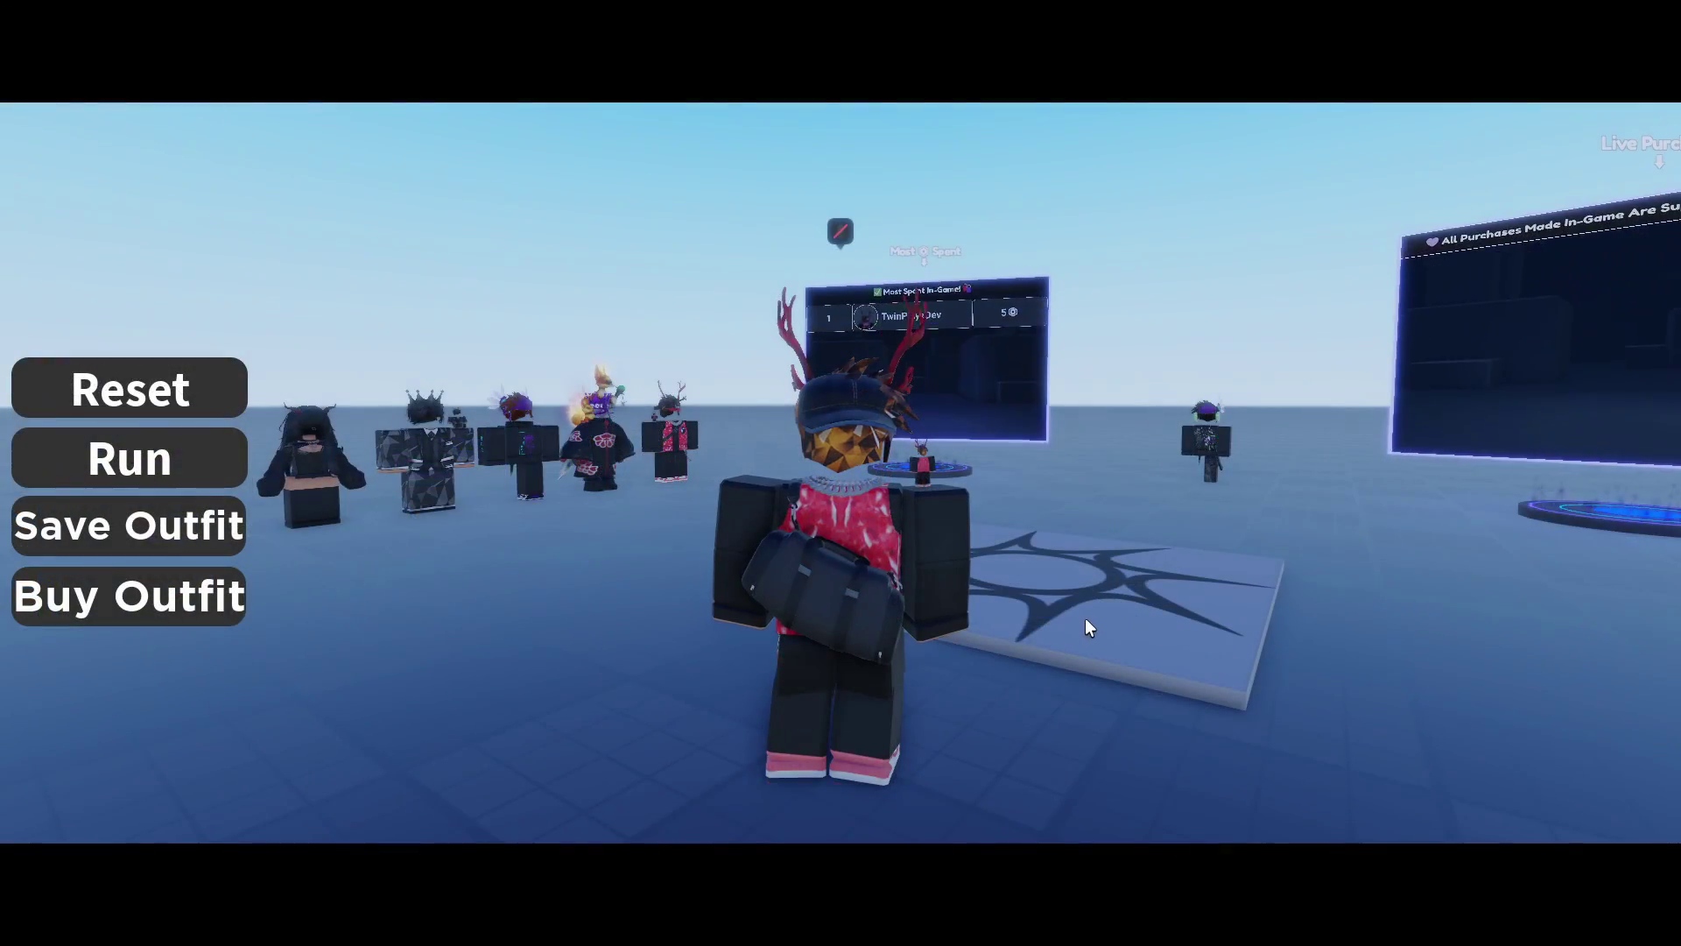
- Walk the avatar around the showroom to view the outfit mannequins, the Most Spent leaderboard and the Live Purchases board
key(w)
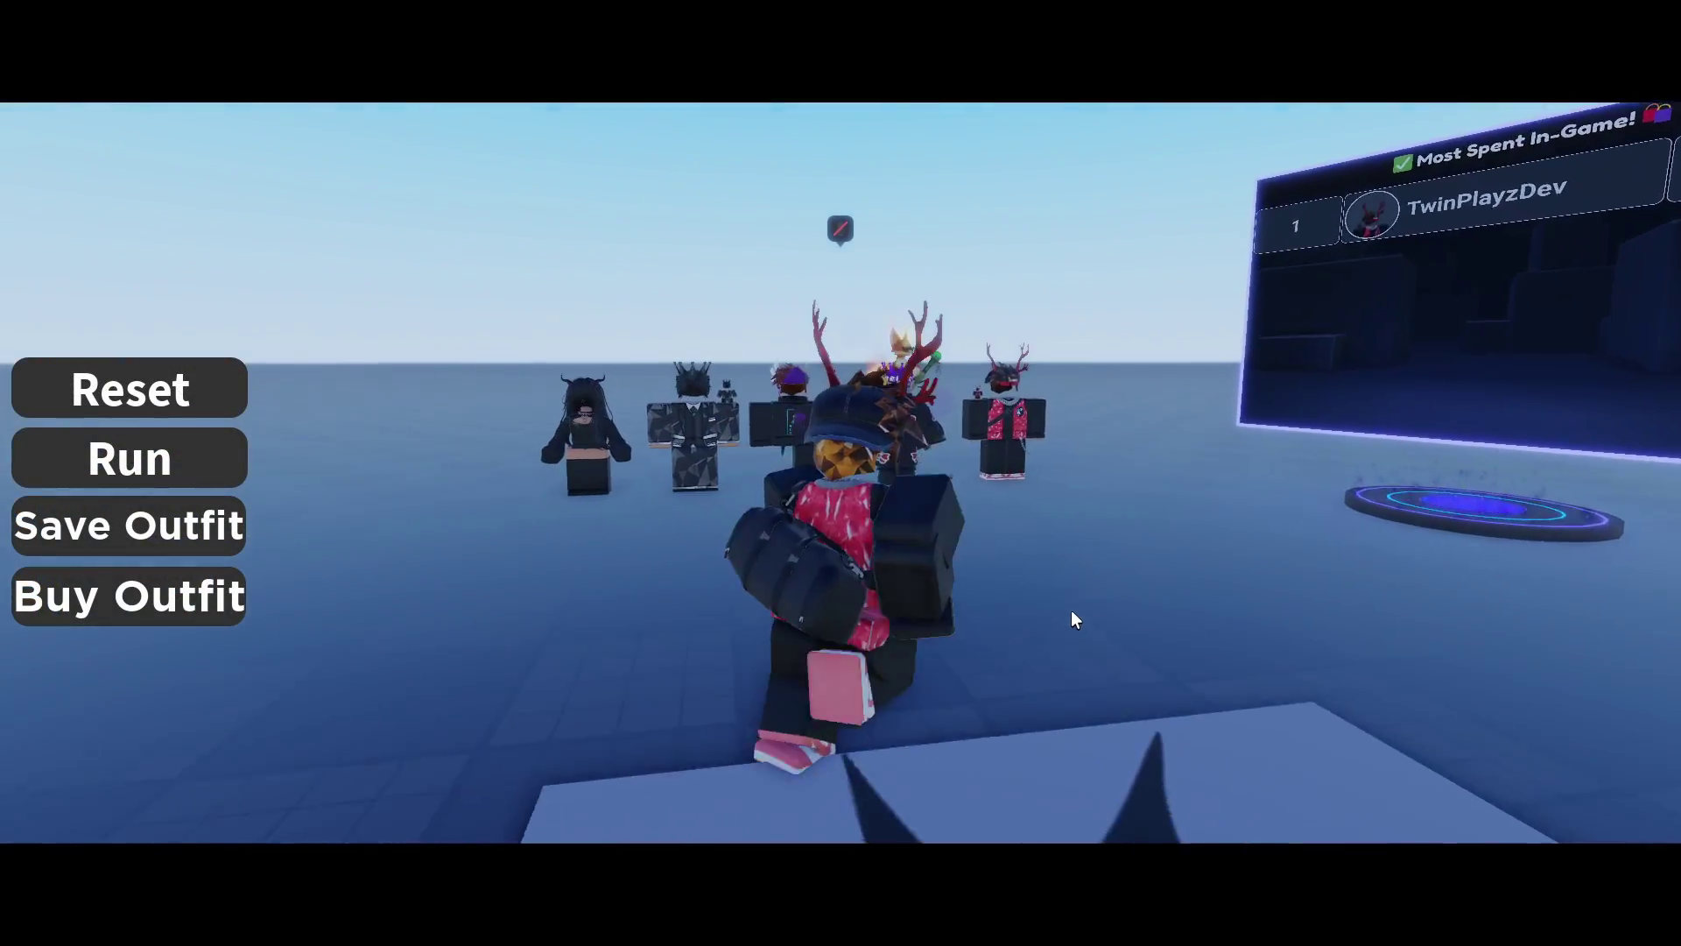
right_drag(1072, 612, 1029, 530)
key(w)
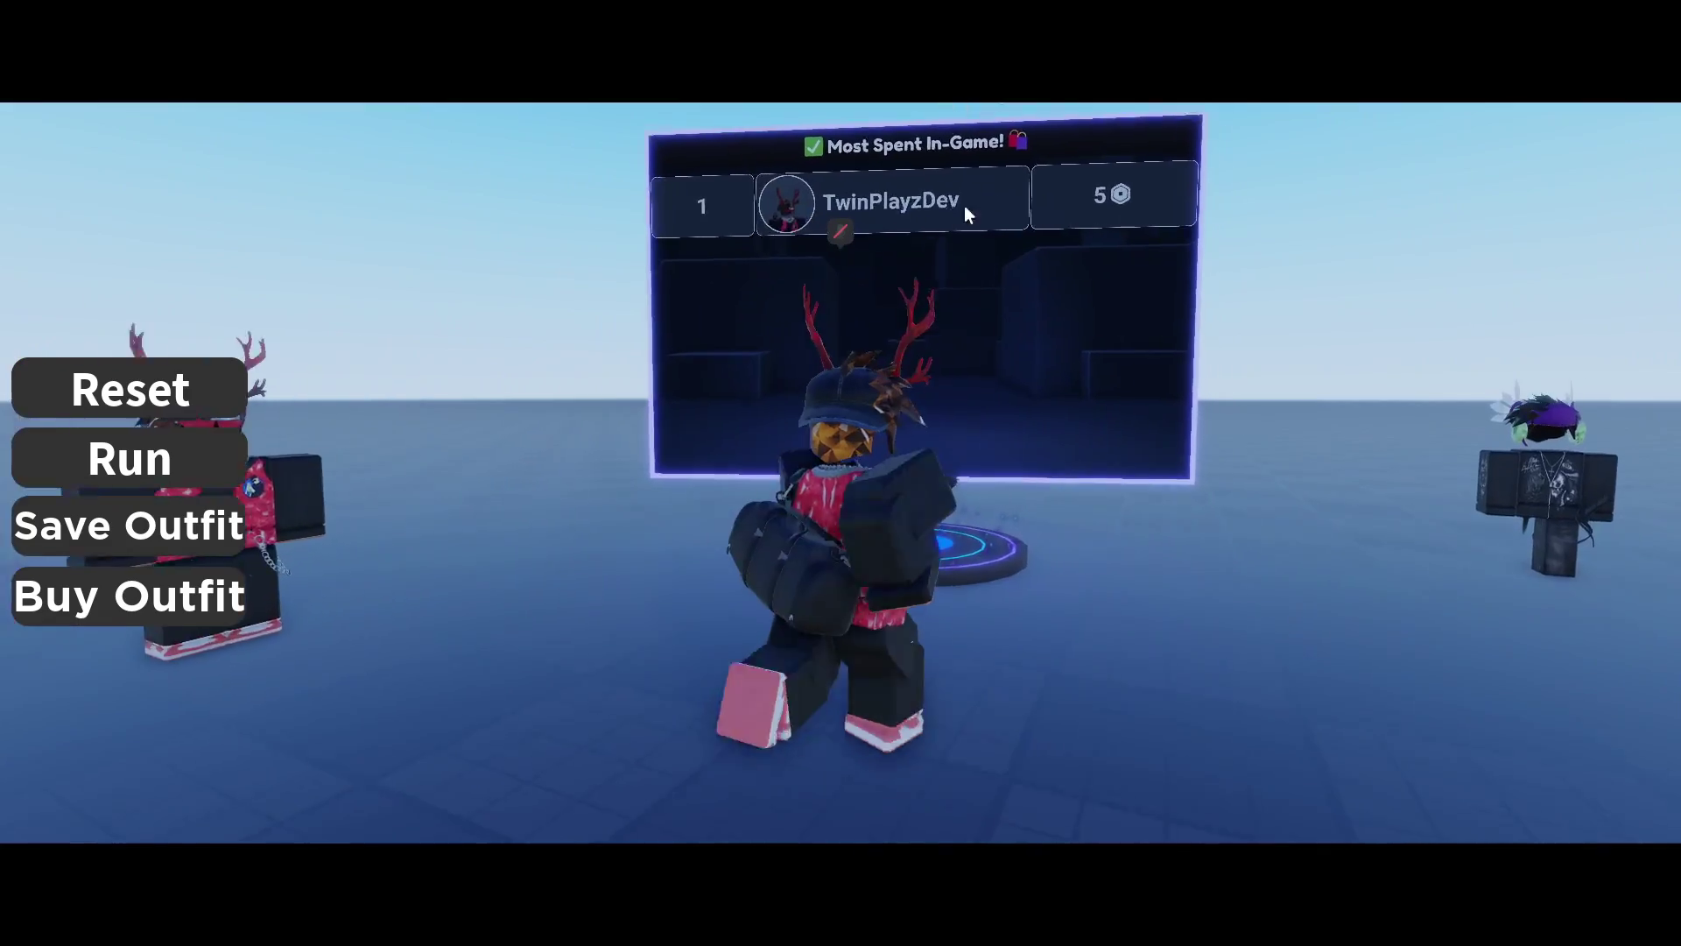
right_drag(1044, 172, 1494, 173)
key(d)
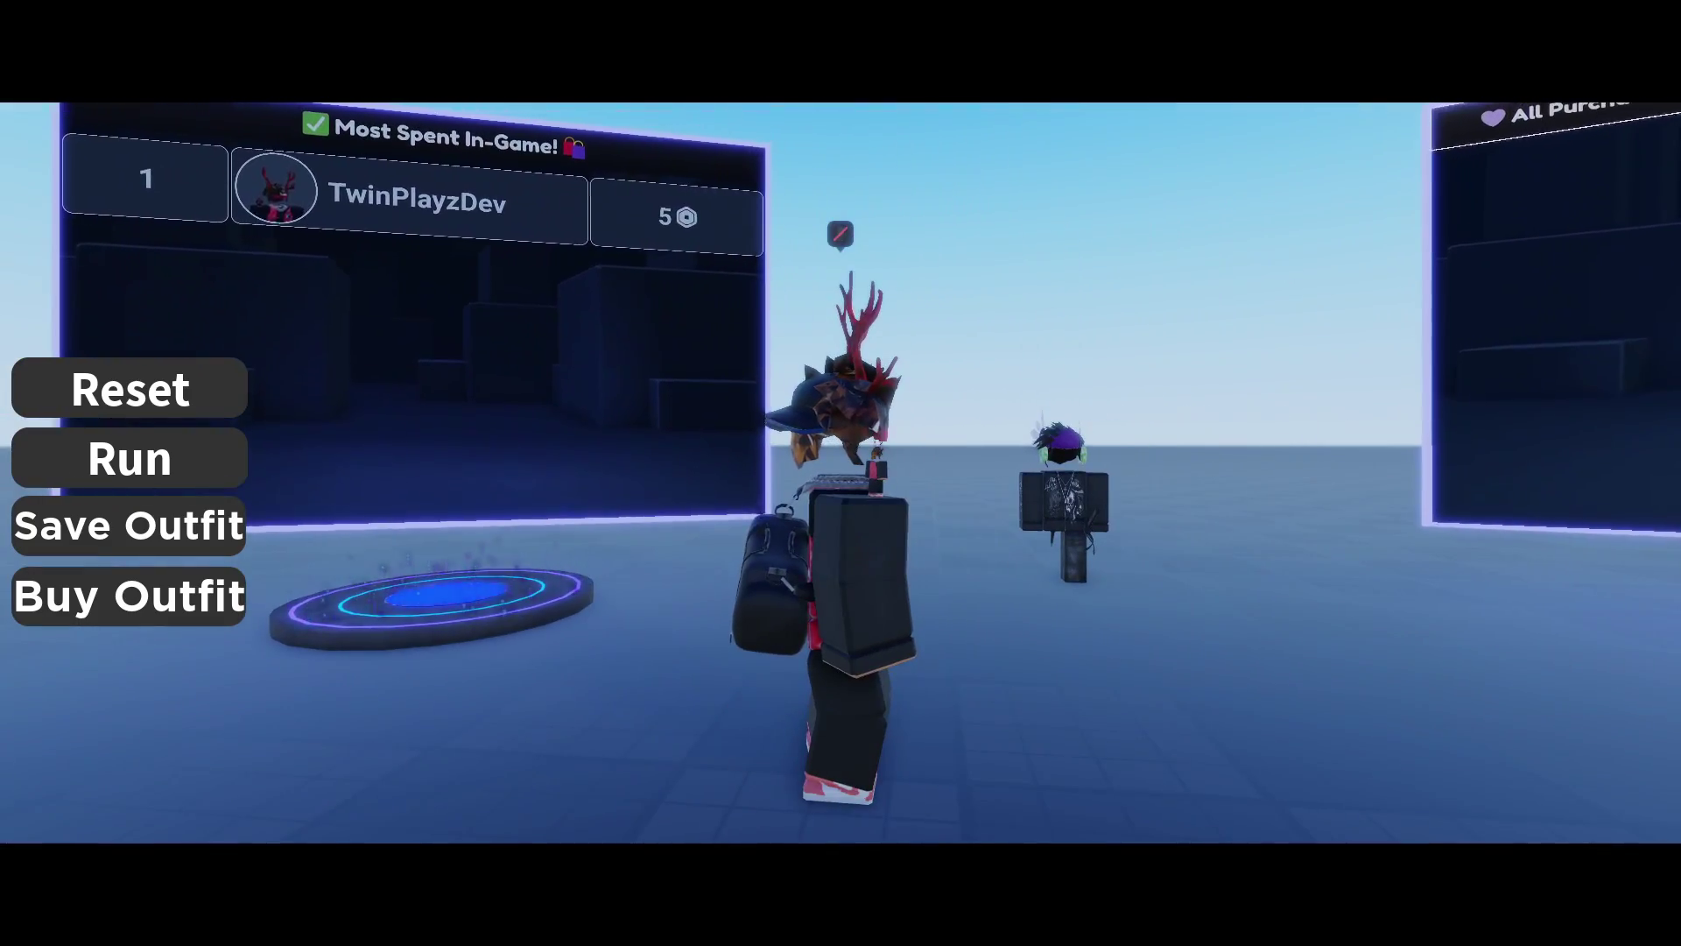
key(s)
key(s)
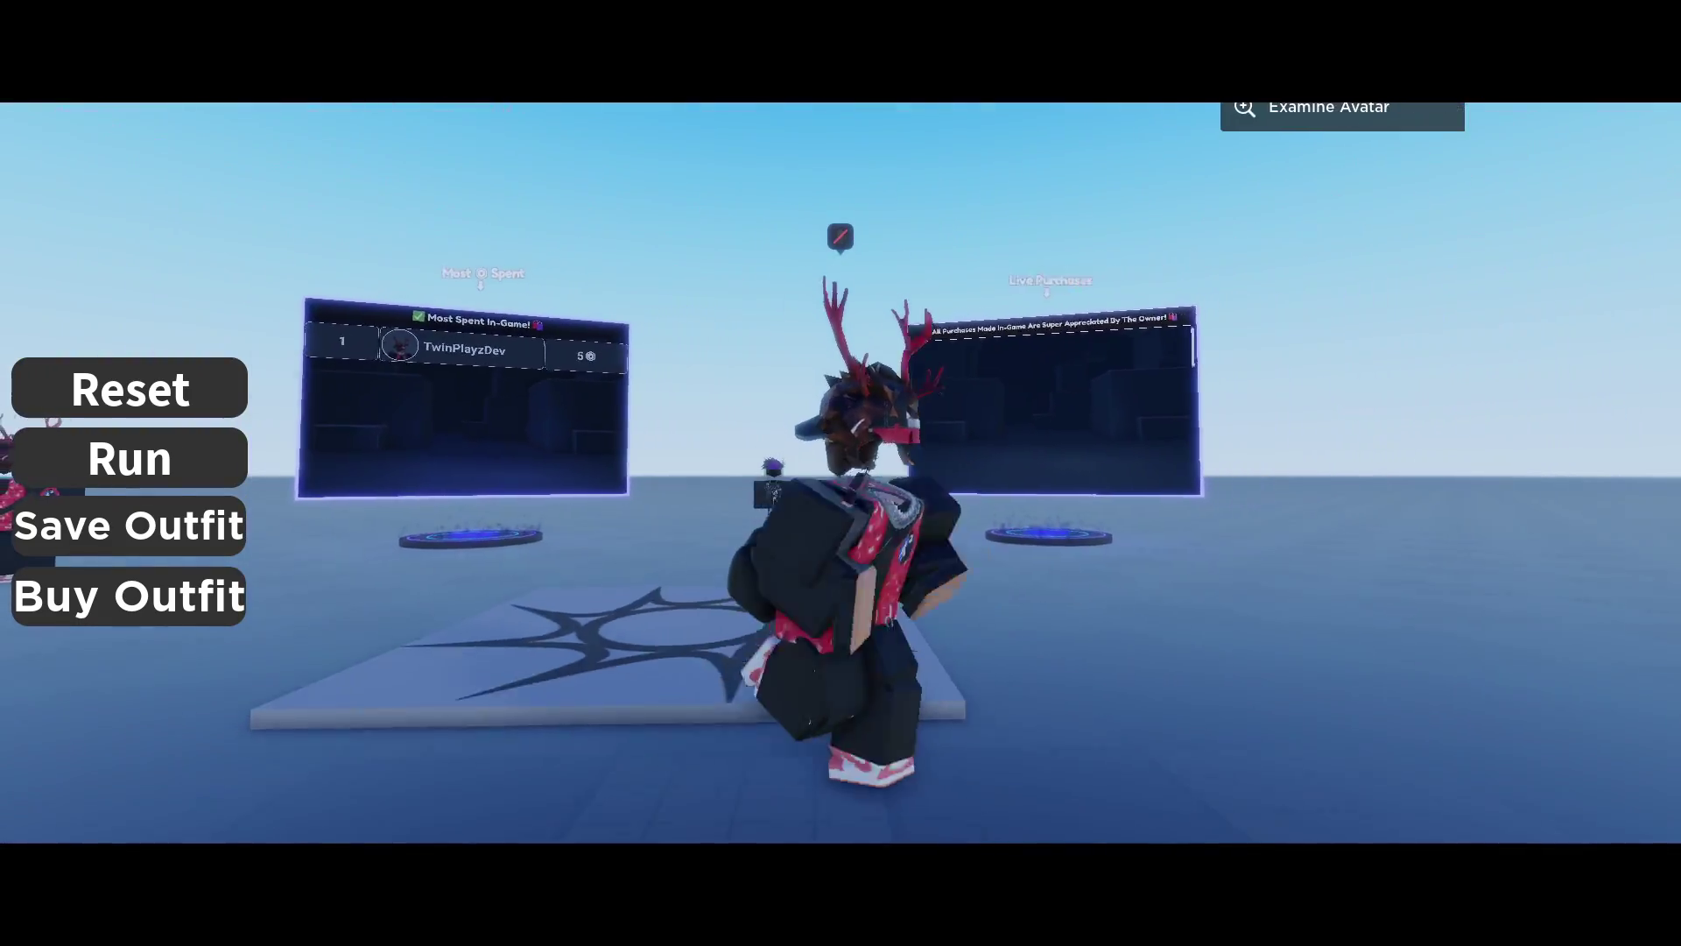
key(w)
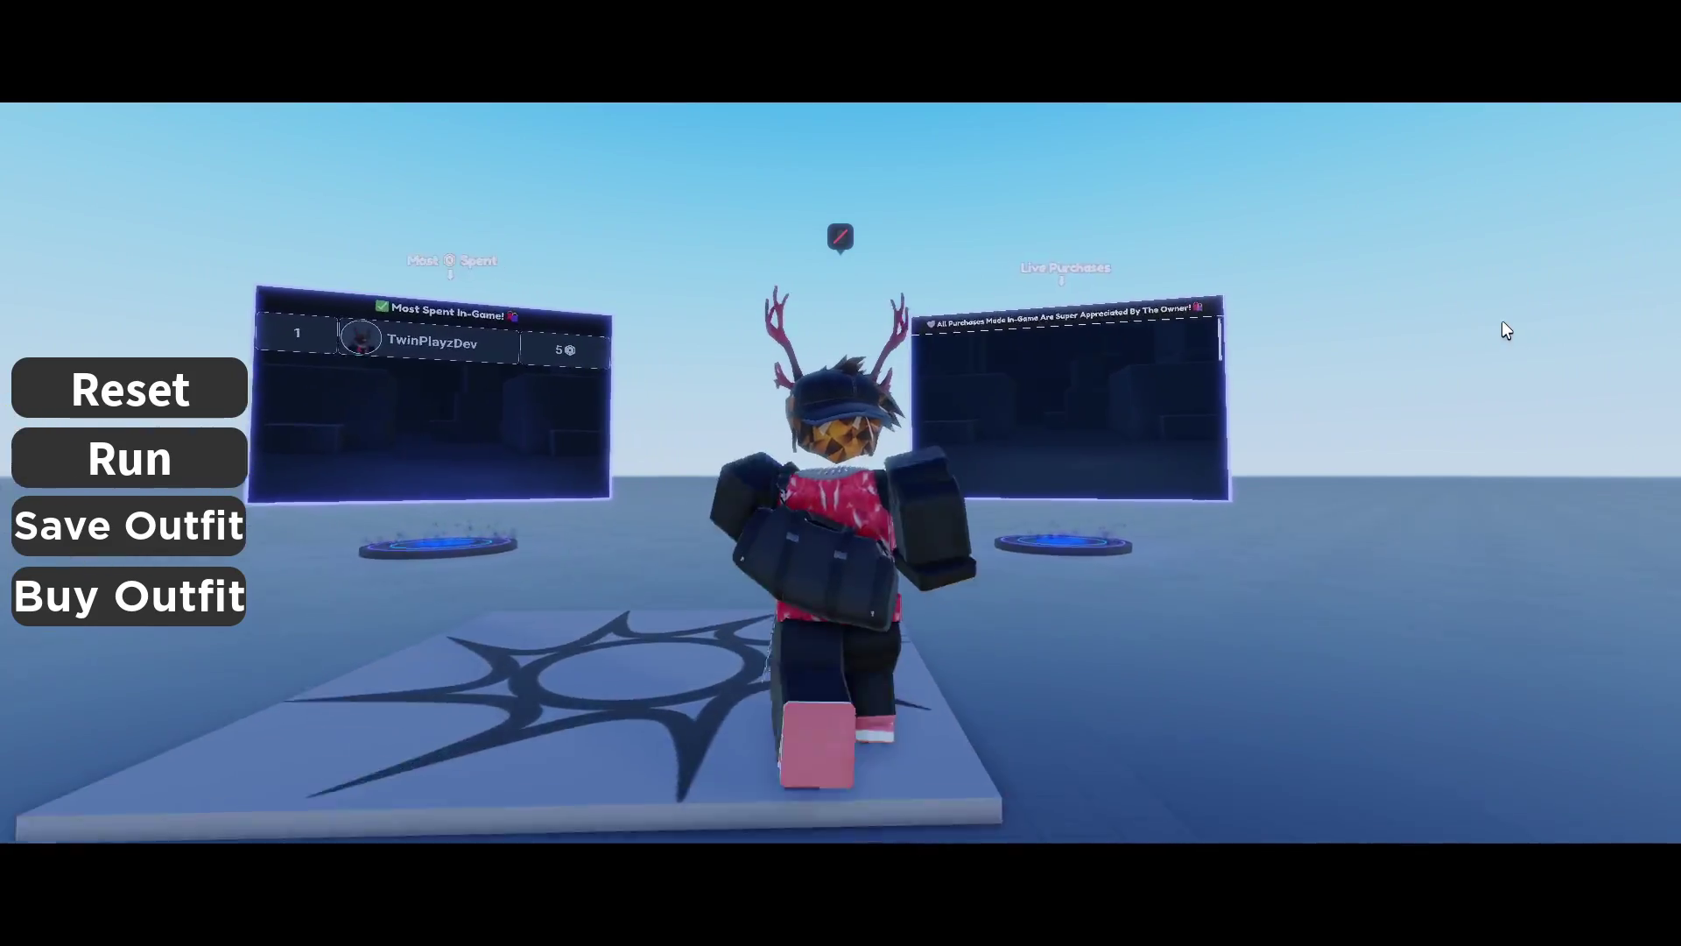
key(w)
right_drag(726, 398, 823, 384)
key(w)
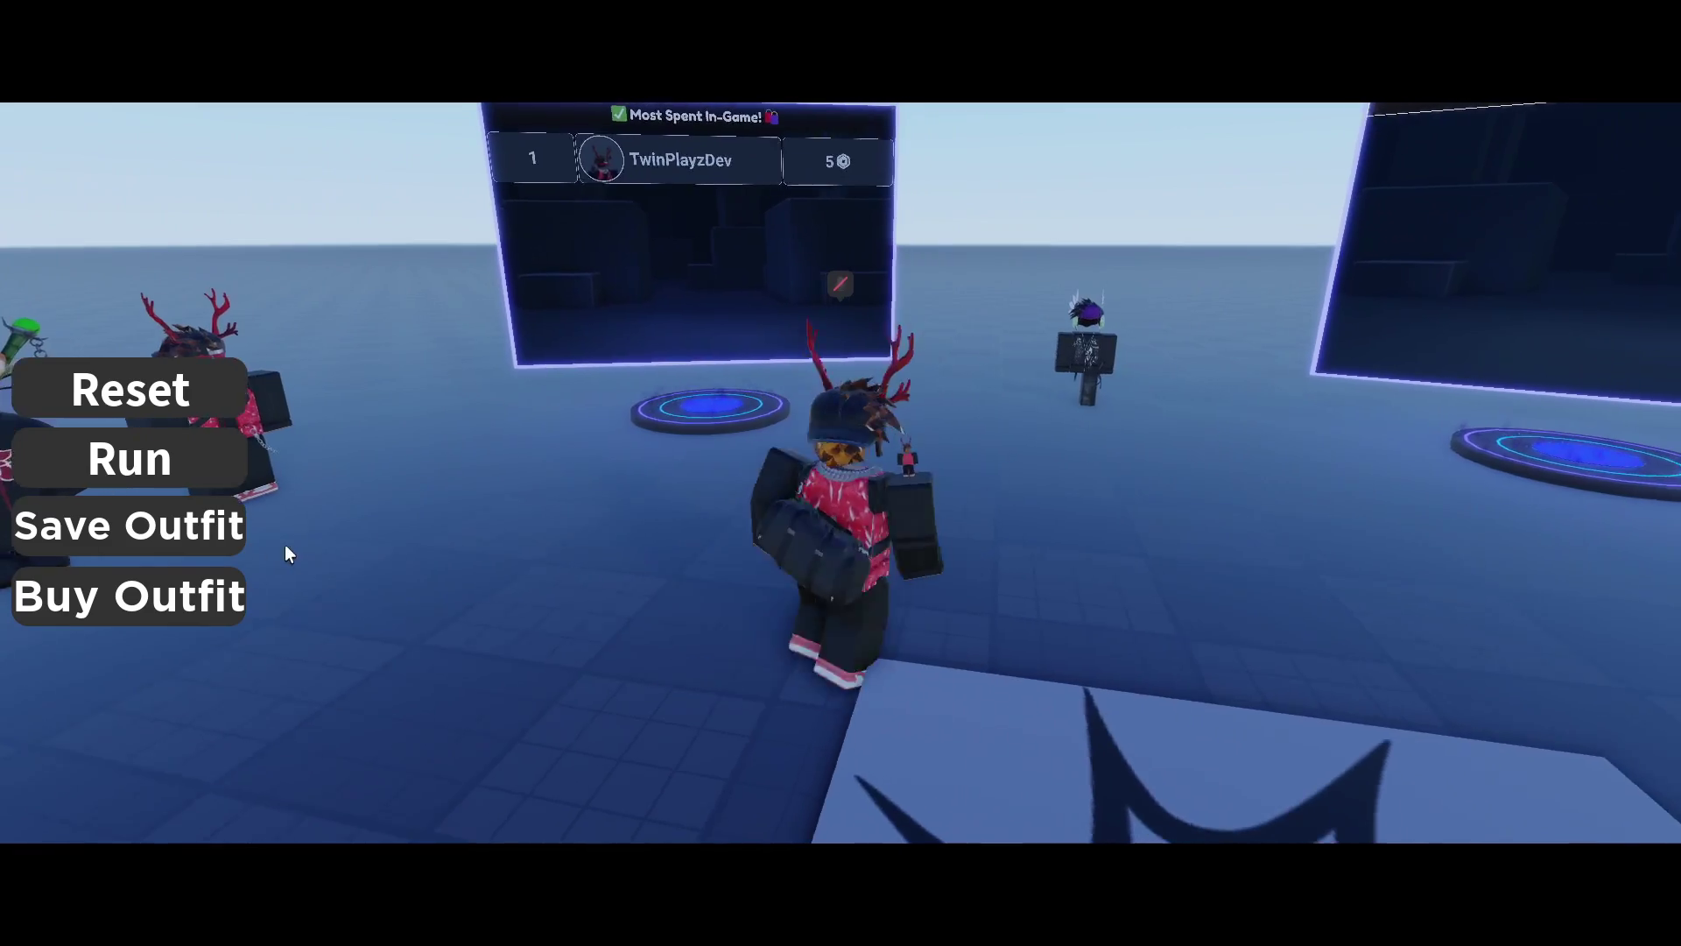
key(s)
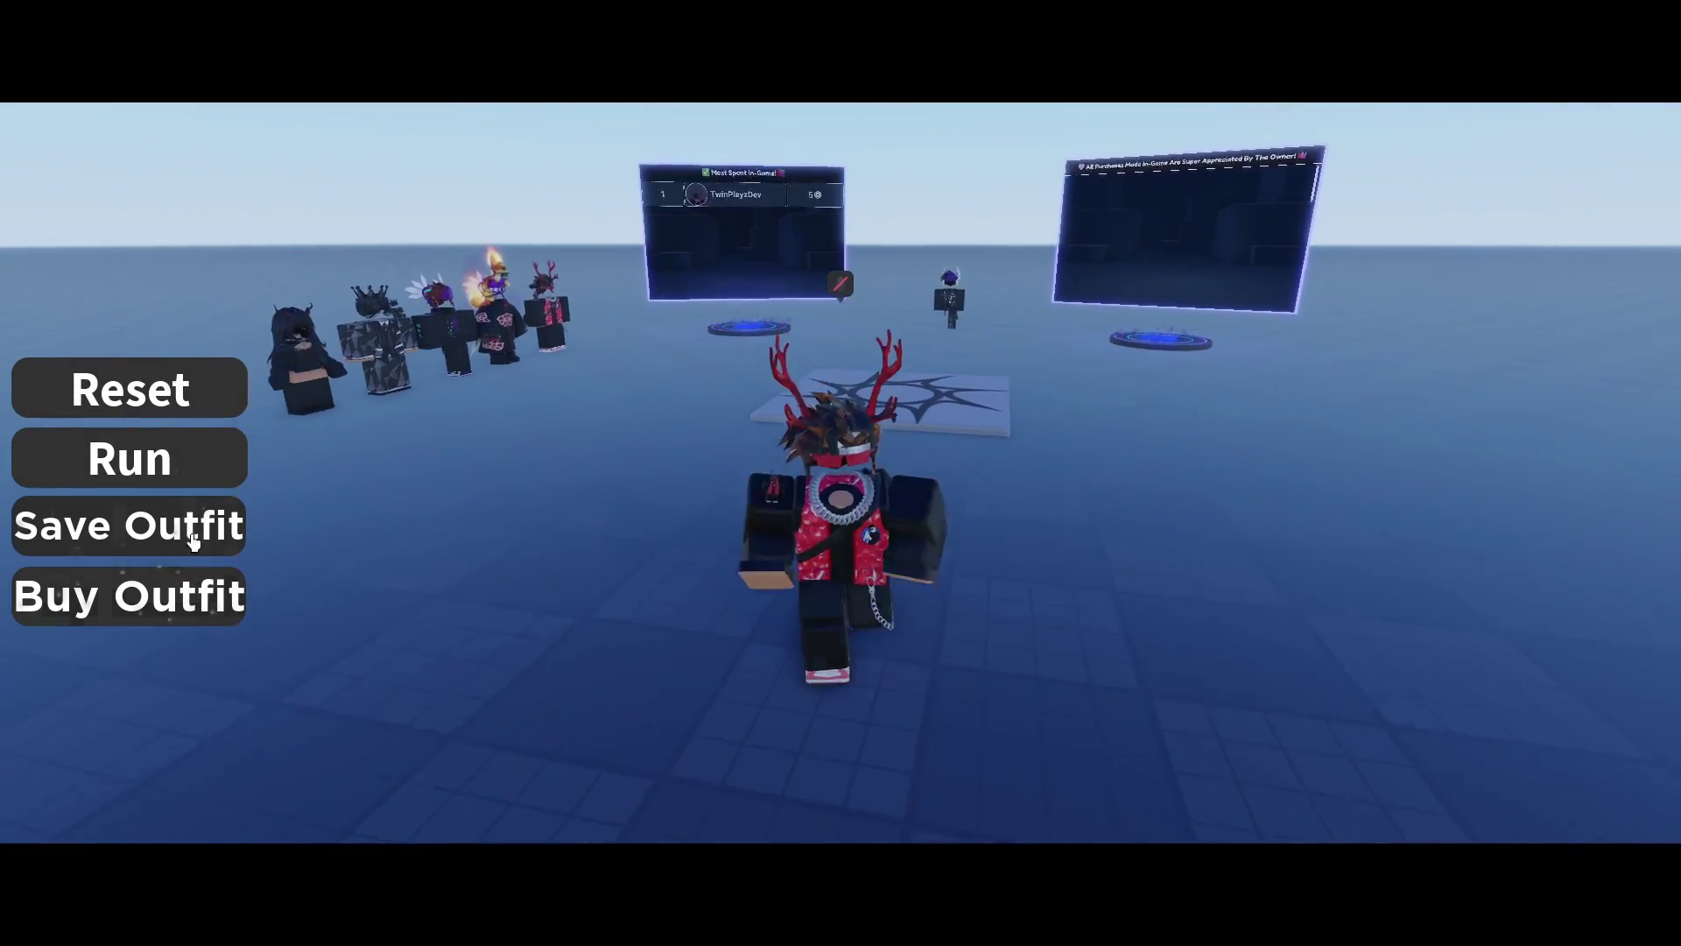
- Switch the avatar's movement mode to running, move around, and return it to walking
key(w)
key(a)
click(144, 19)
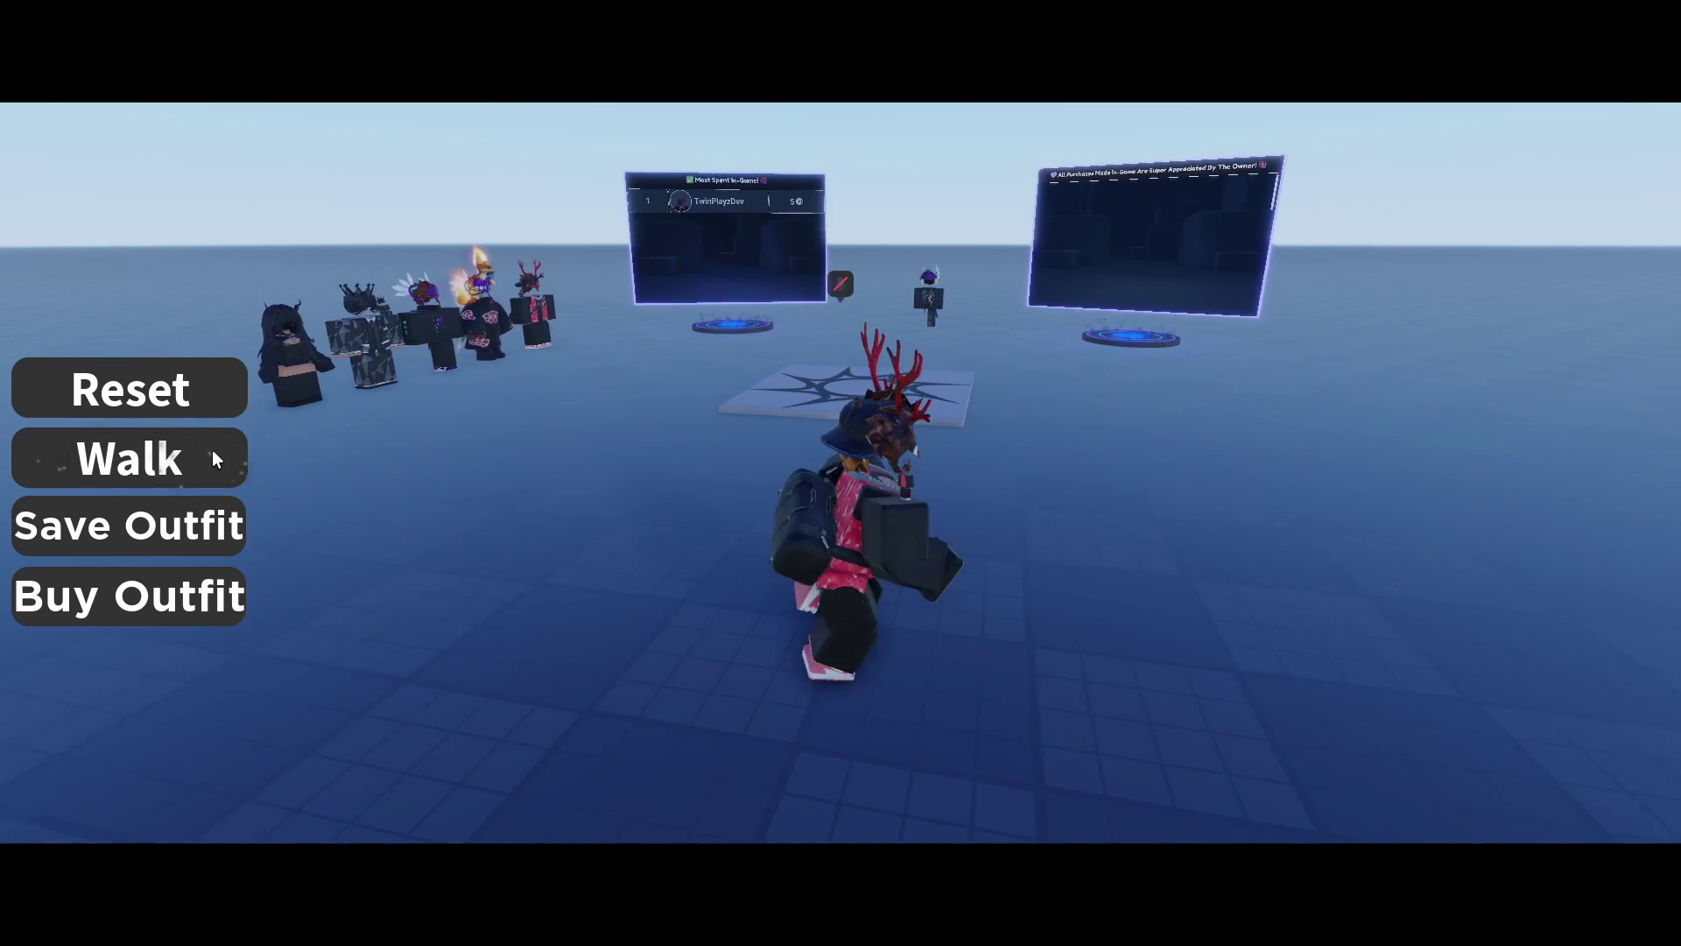
click(214, 460)
- View the Reset Outfit warning and the Save Outfit options, closing each without resetting or saving
click(225, 405)
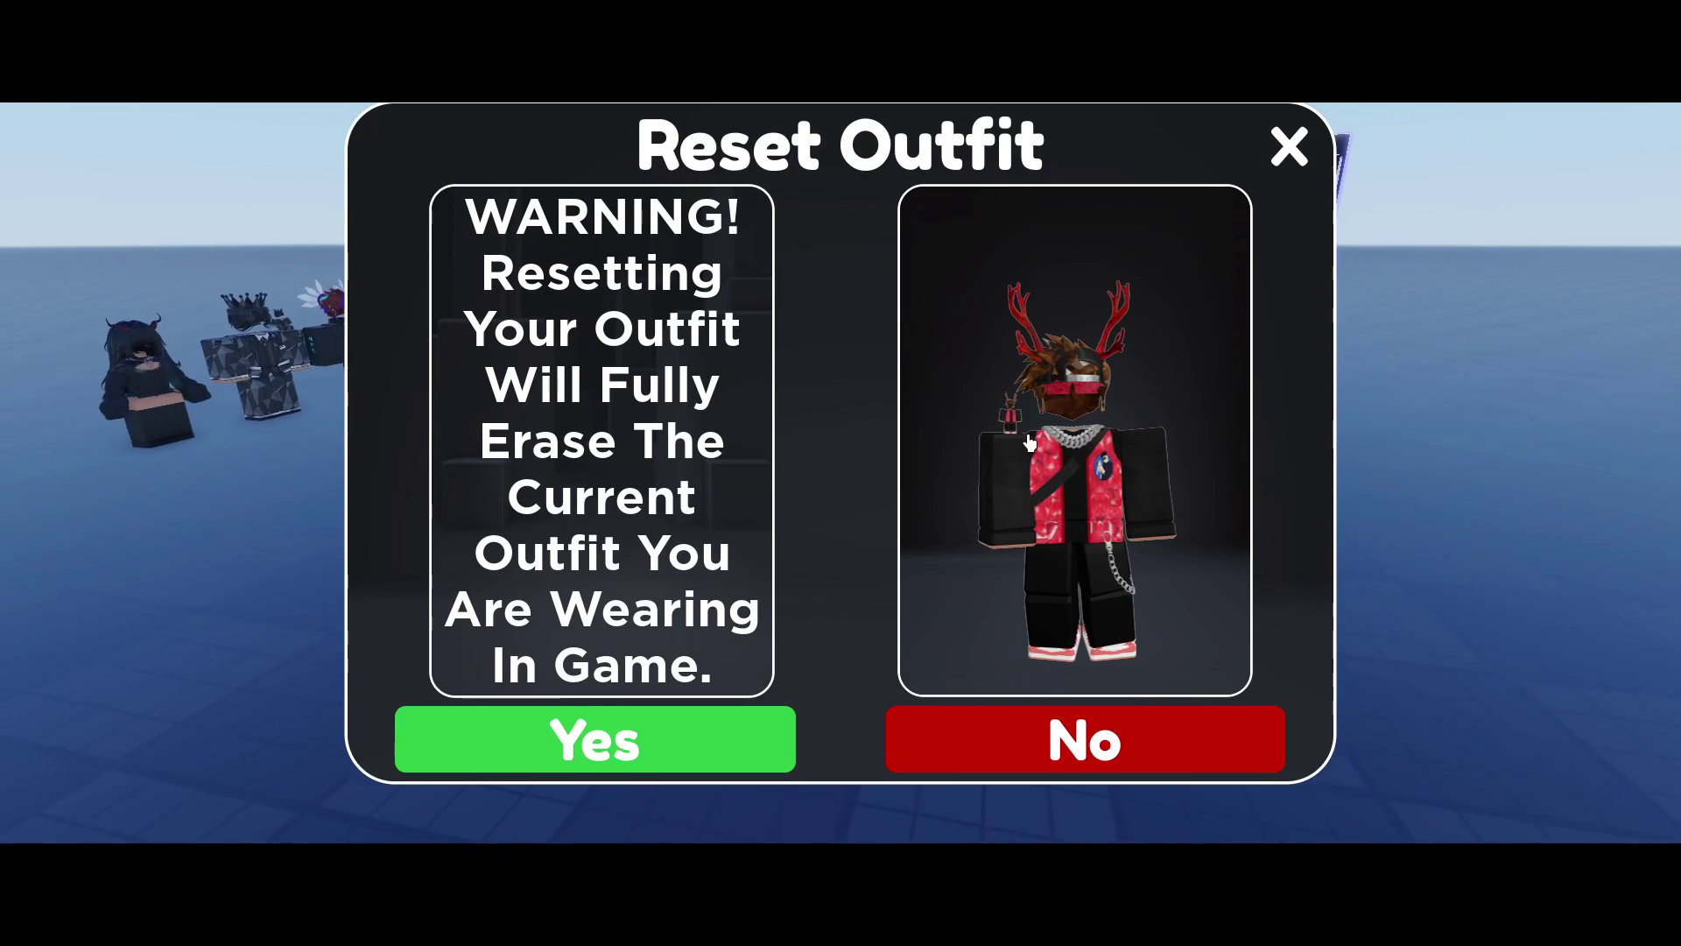
click(1247, 177)
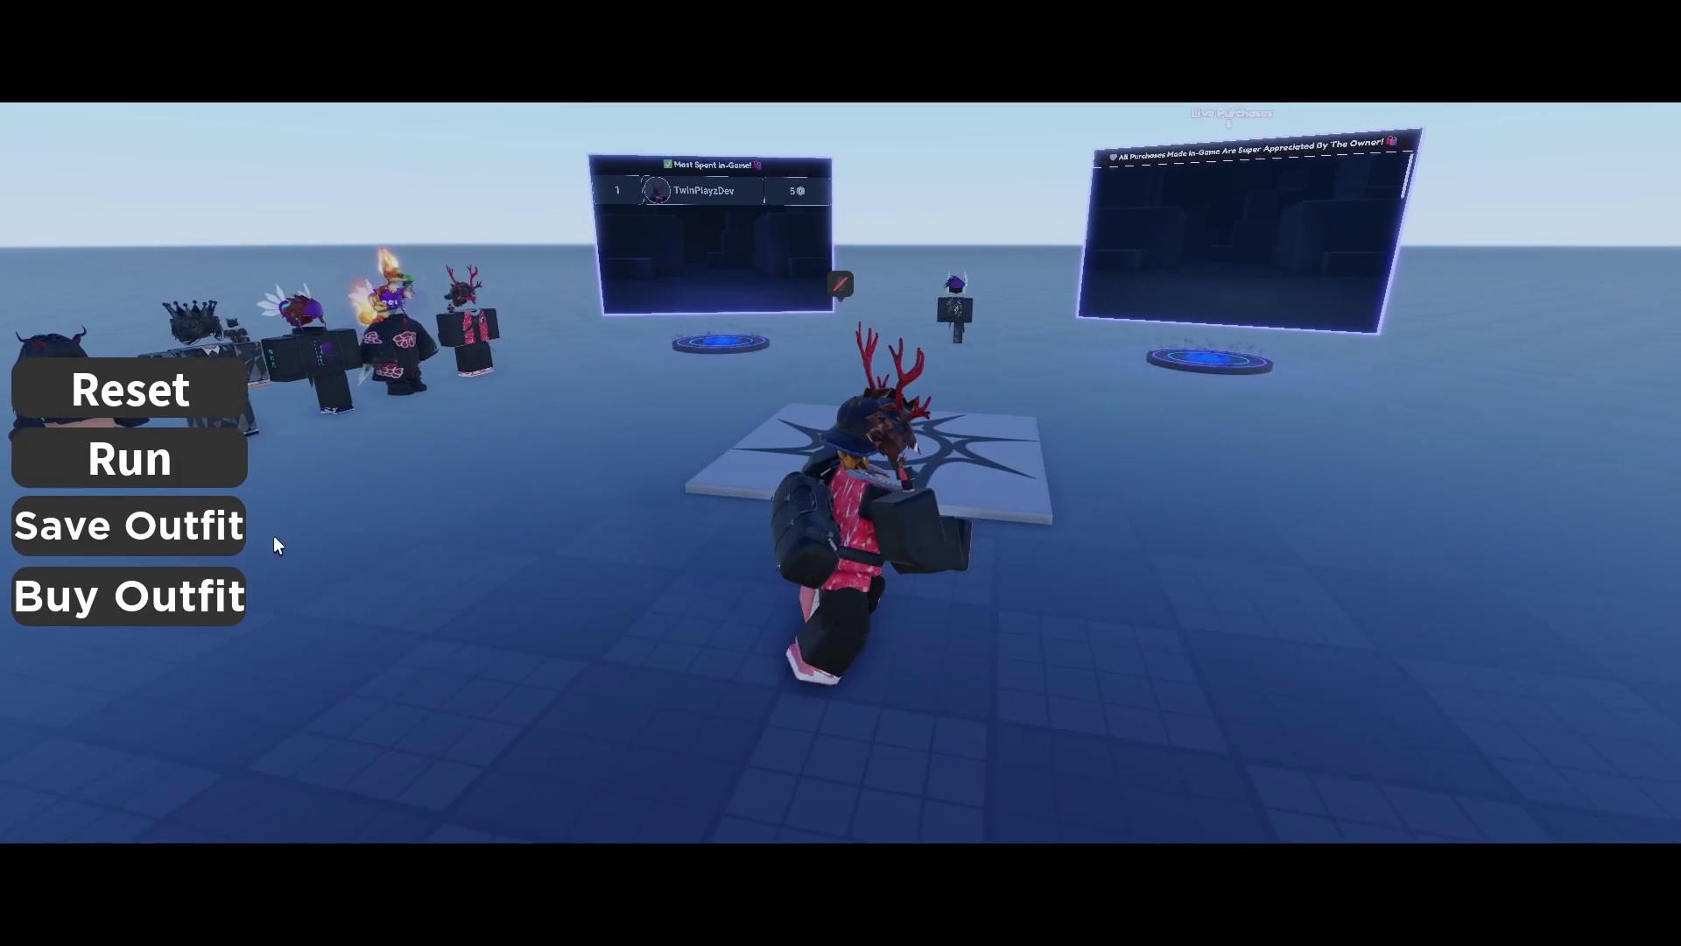
click(172, 529)
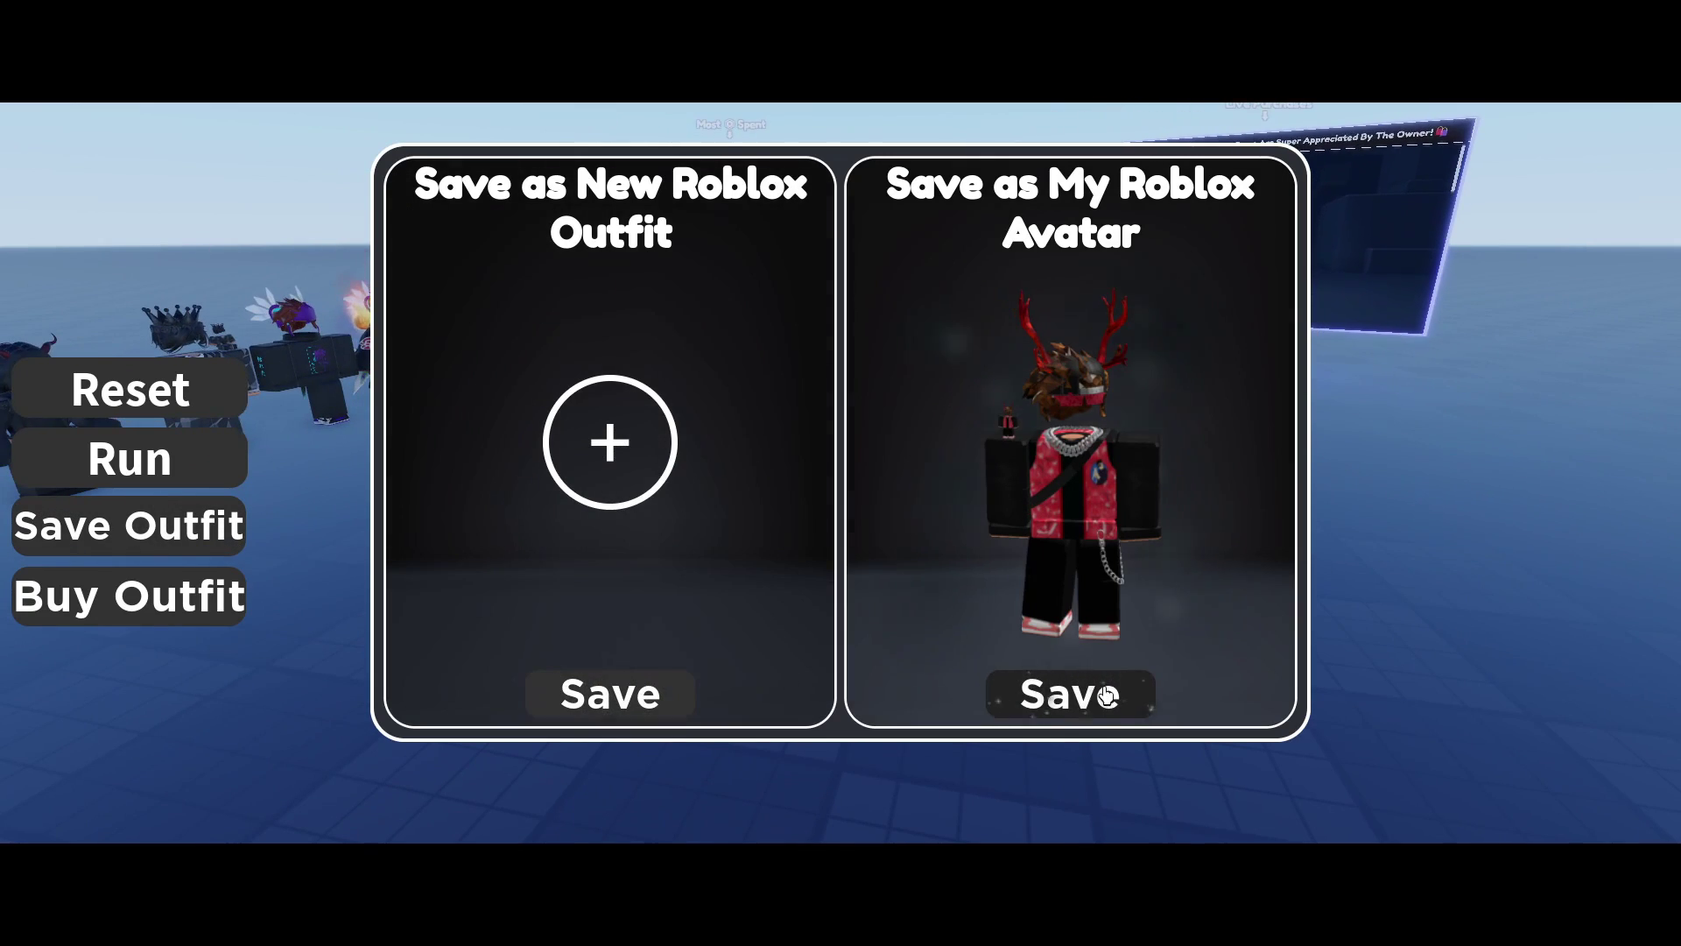
click(129, 525)
- Browse the owned and unowned items in the Buy Outfit window and close it
click(129, 595)
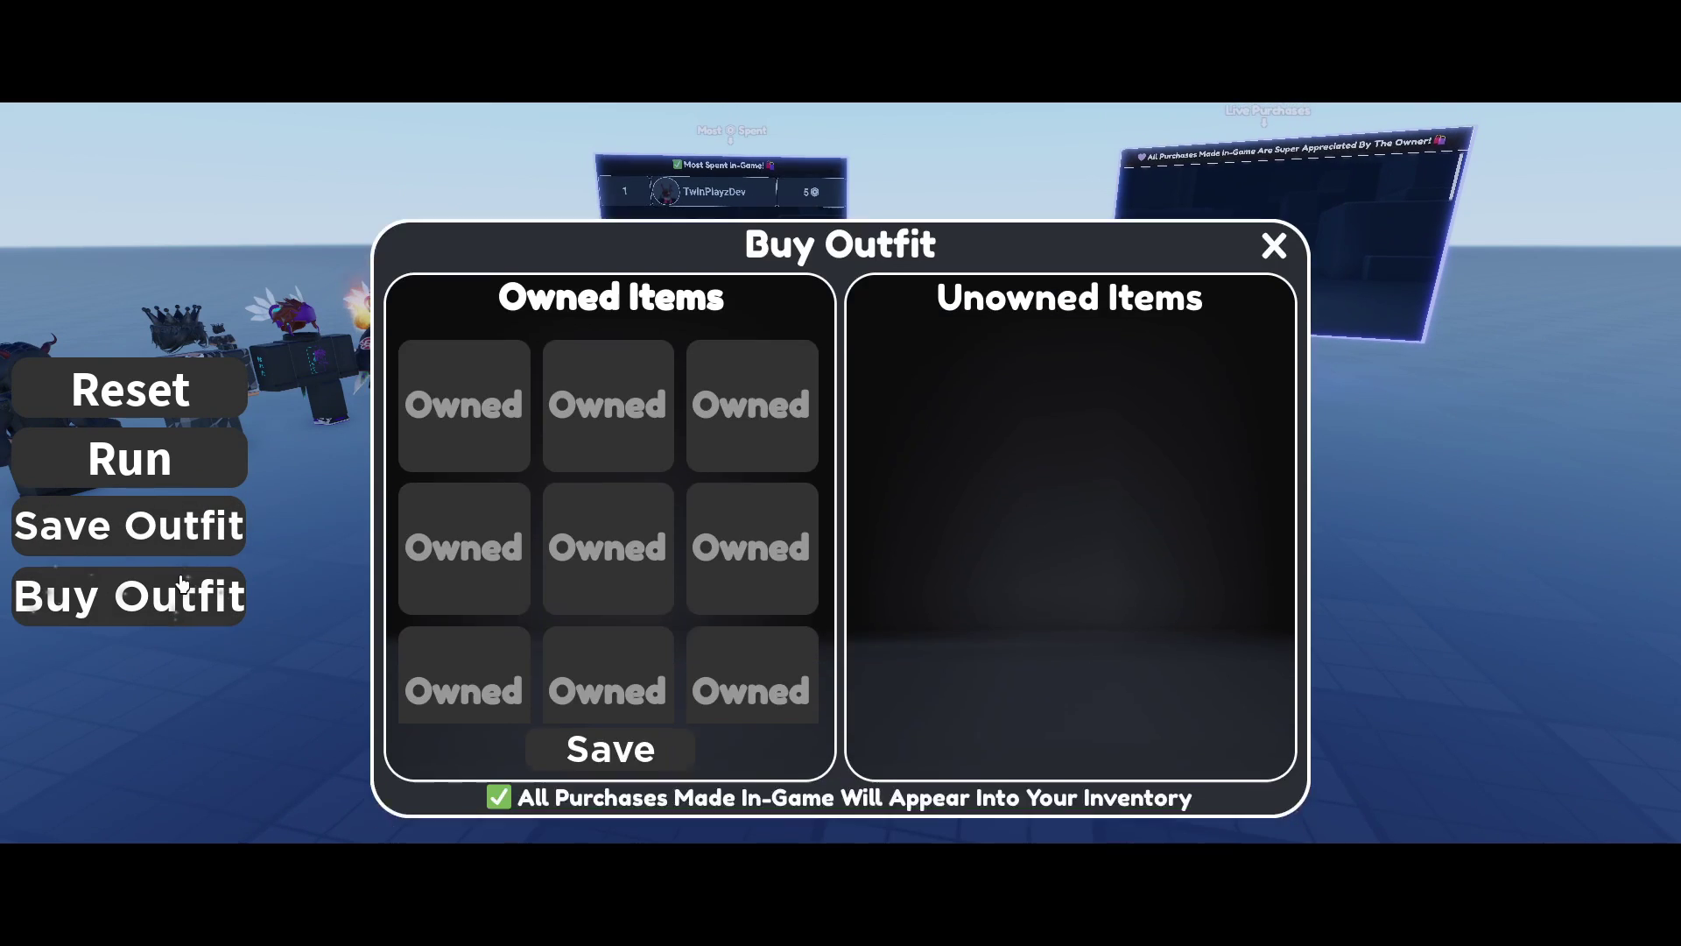
scroll(776, 432, down, 3)
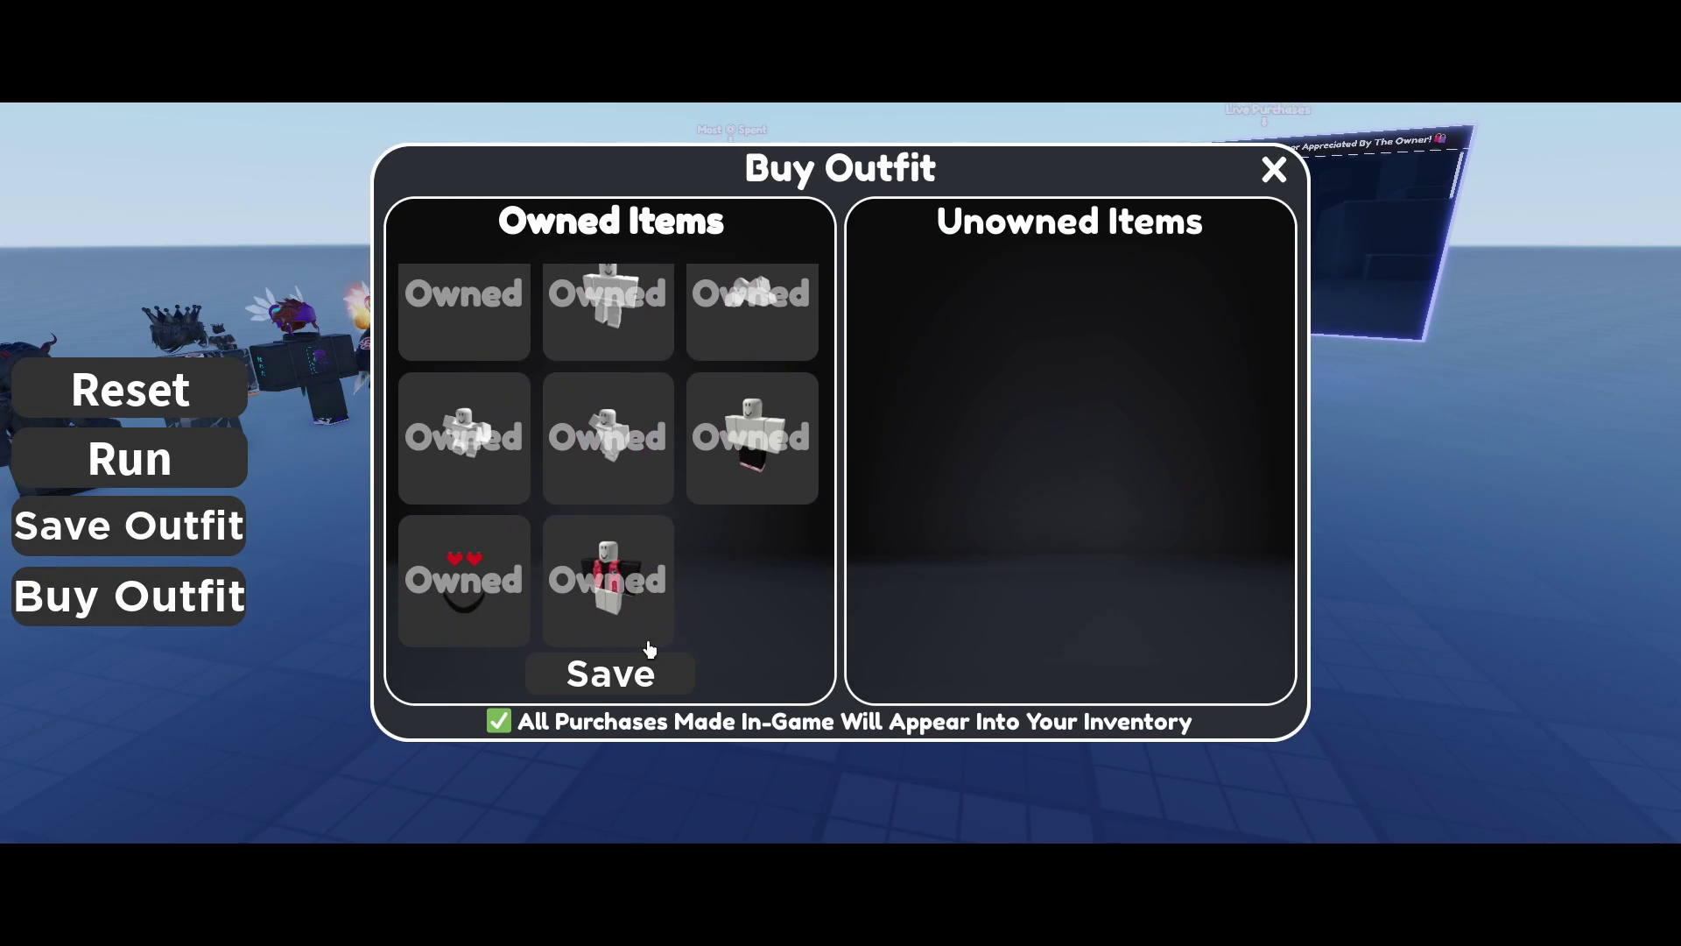
scroll(668, 561, up, 4)
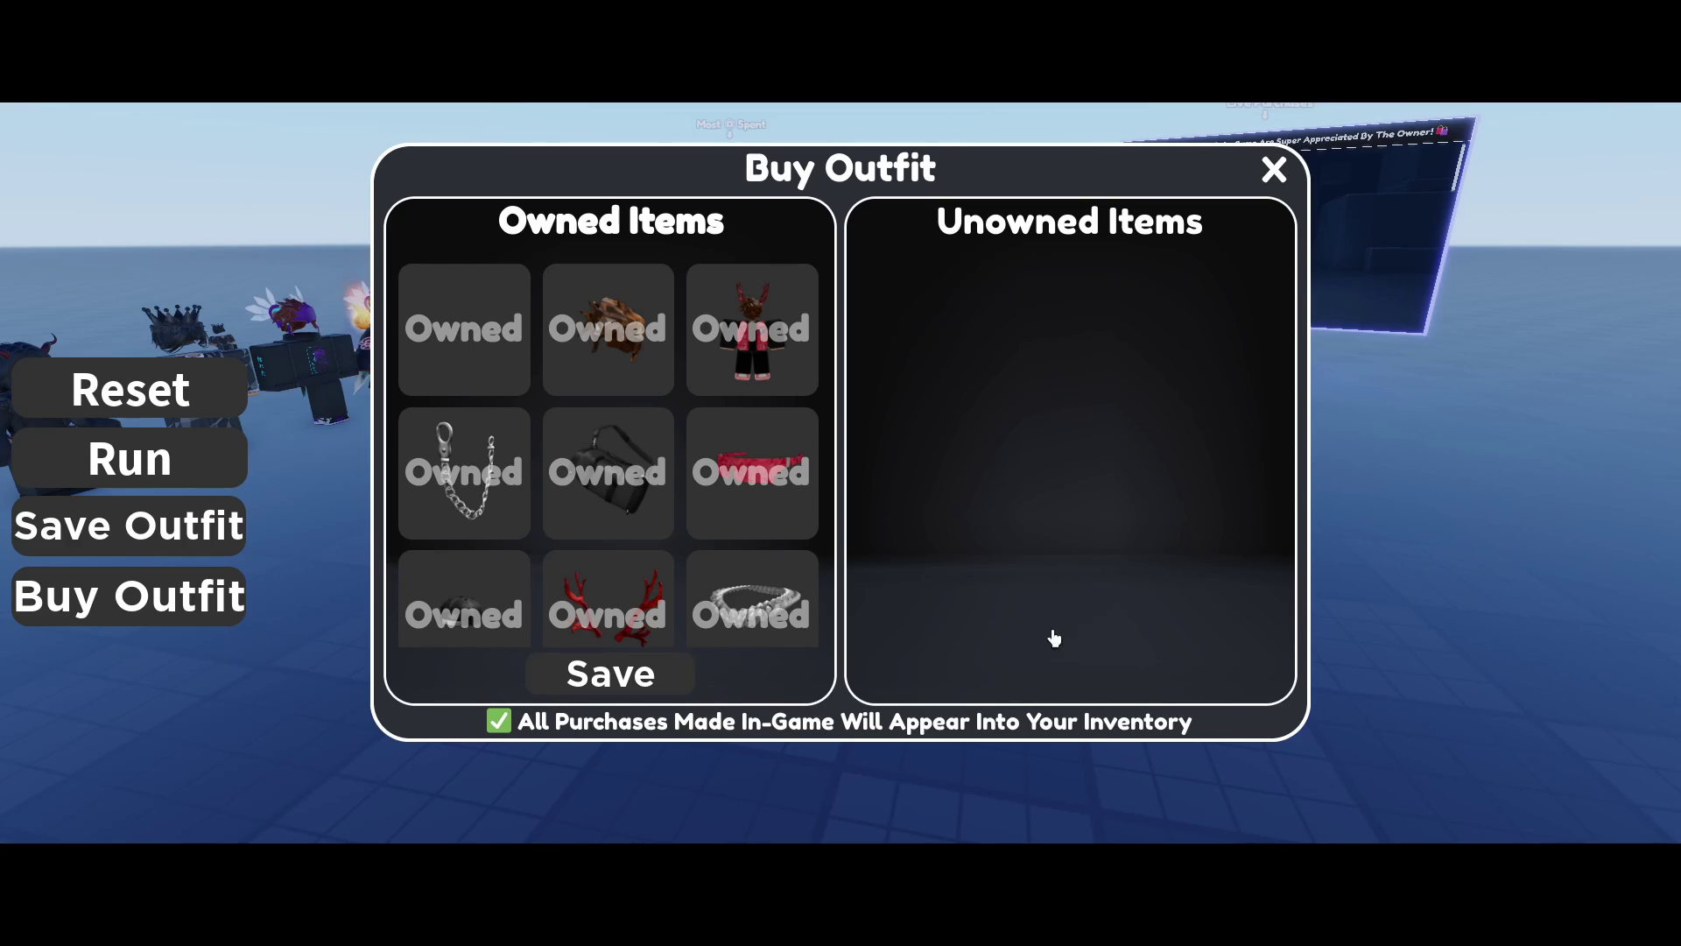
click(1234, 191)
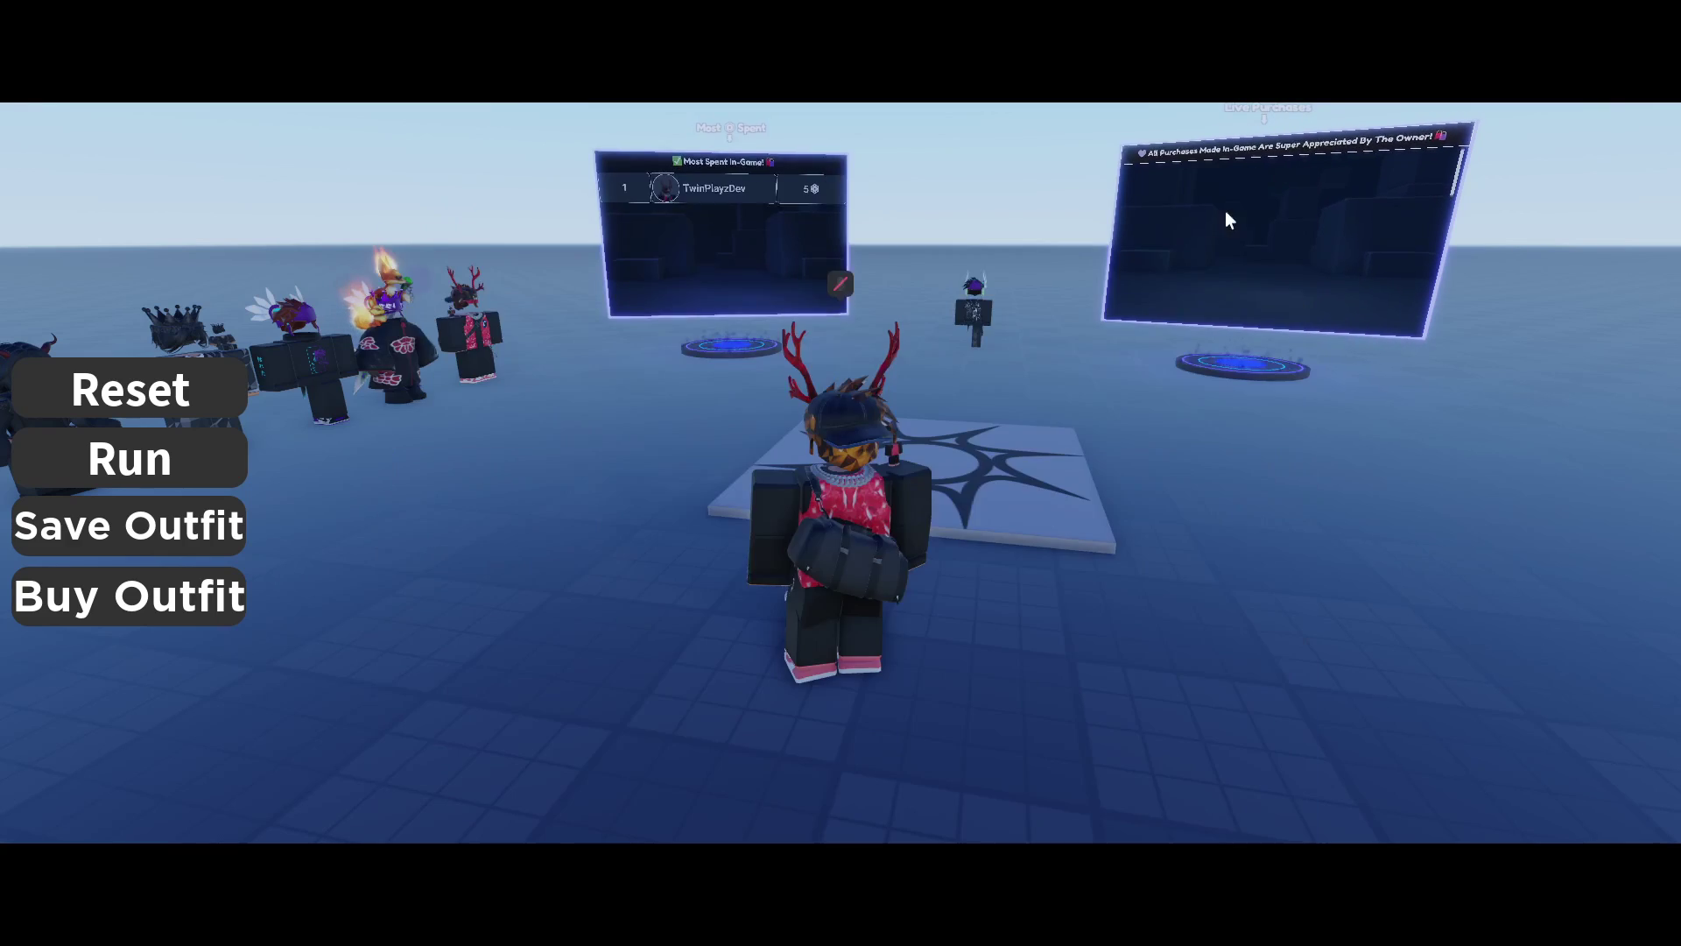
- Try out the night lighting and the shadows setting, restore both, and close the game's settings
right_drag(968, 471, 994, 466)
key(s)
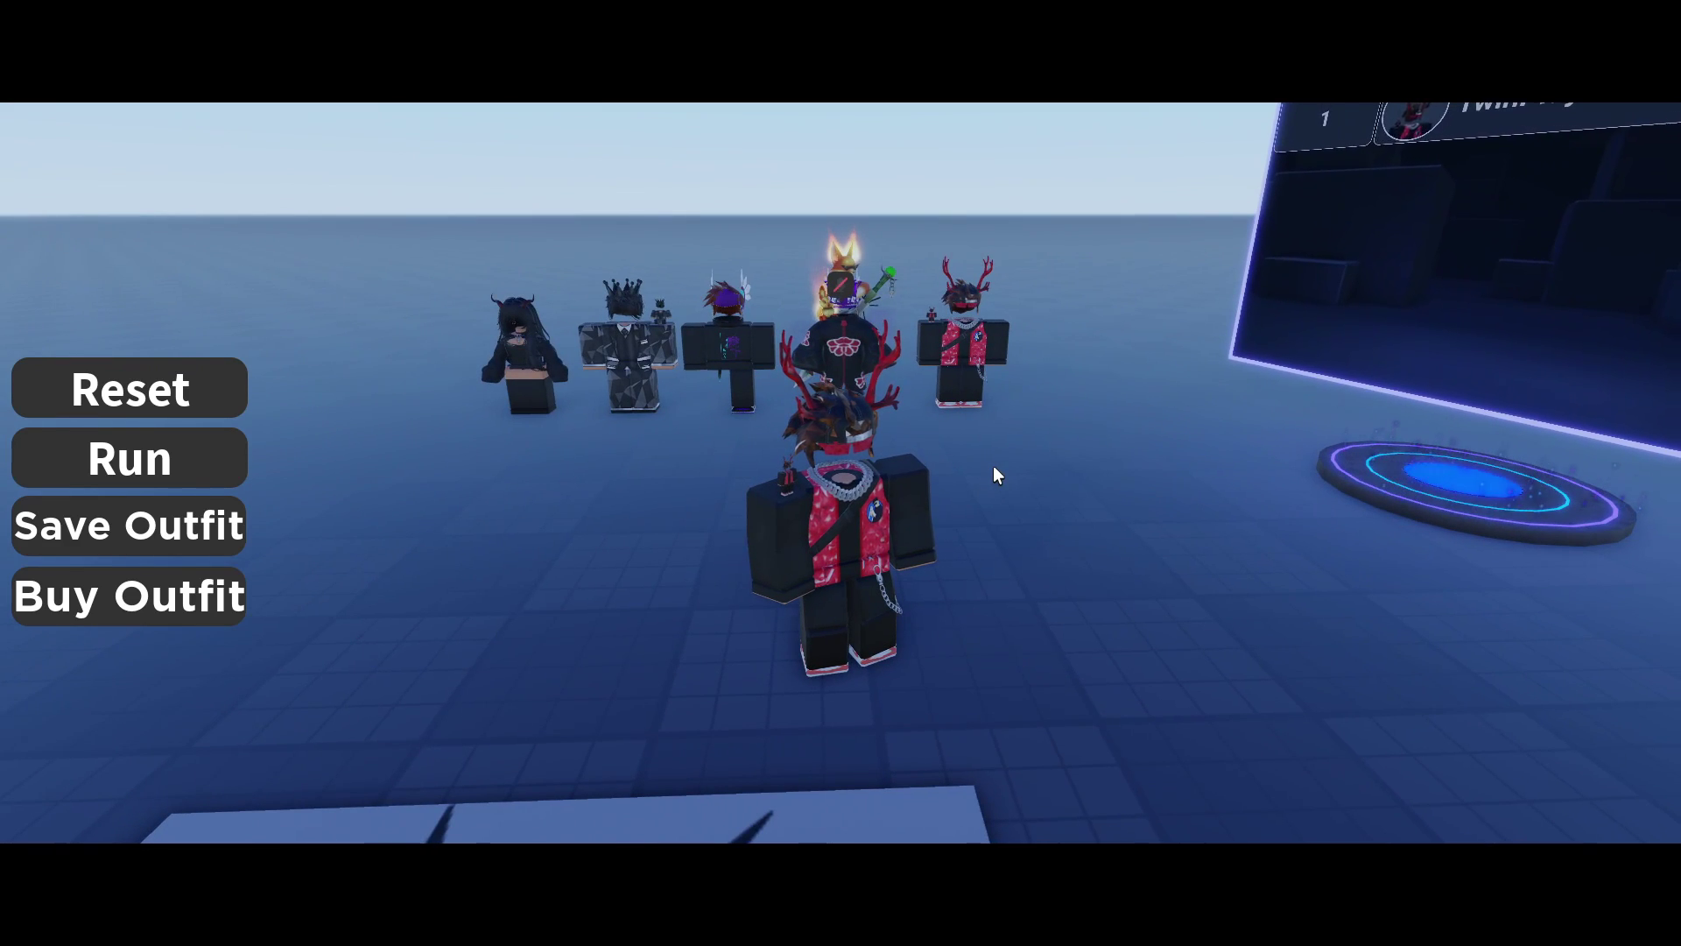
click(143, 90)
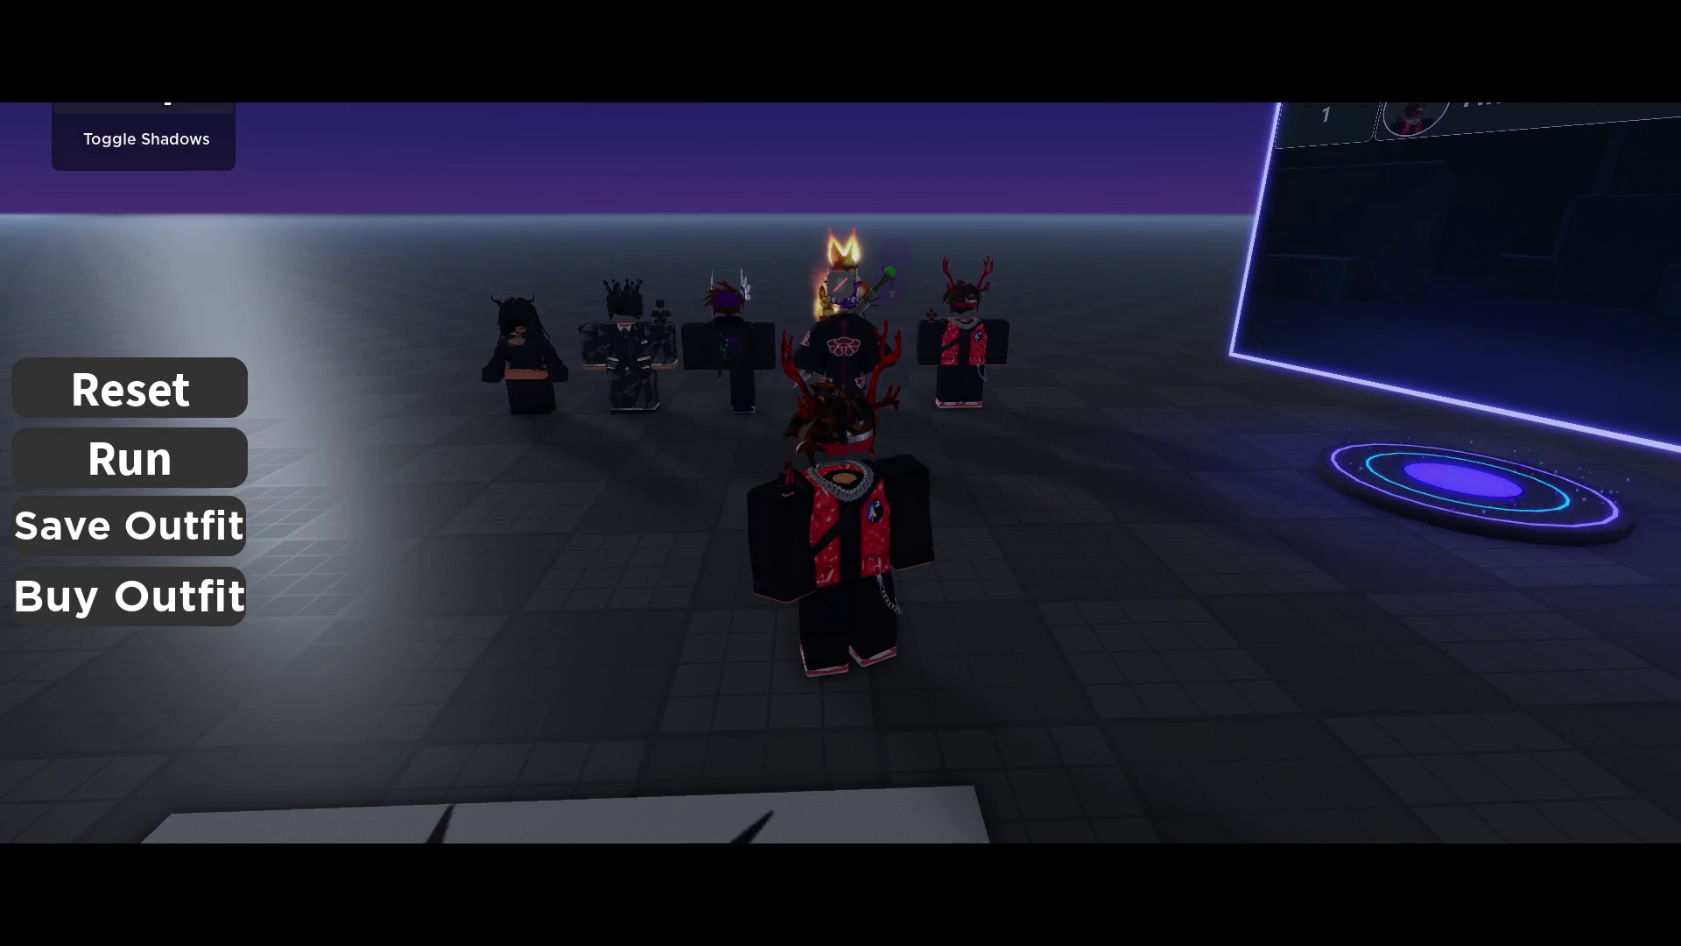
right_drag(568, 439, 744, 377)
key(s)
click(176, 94)
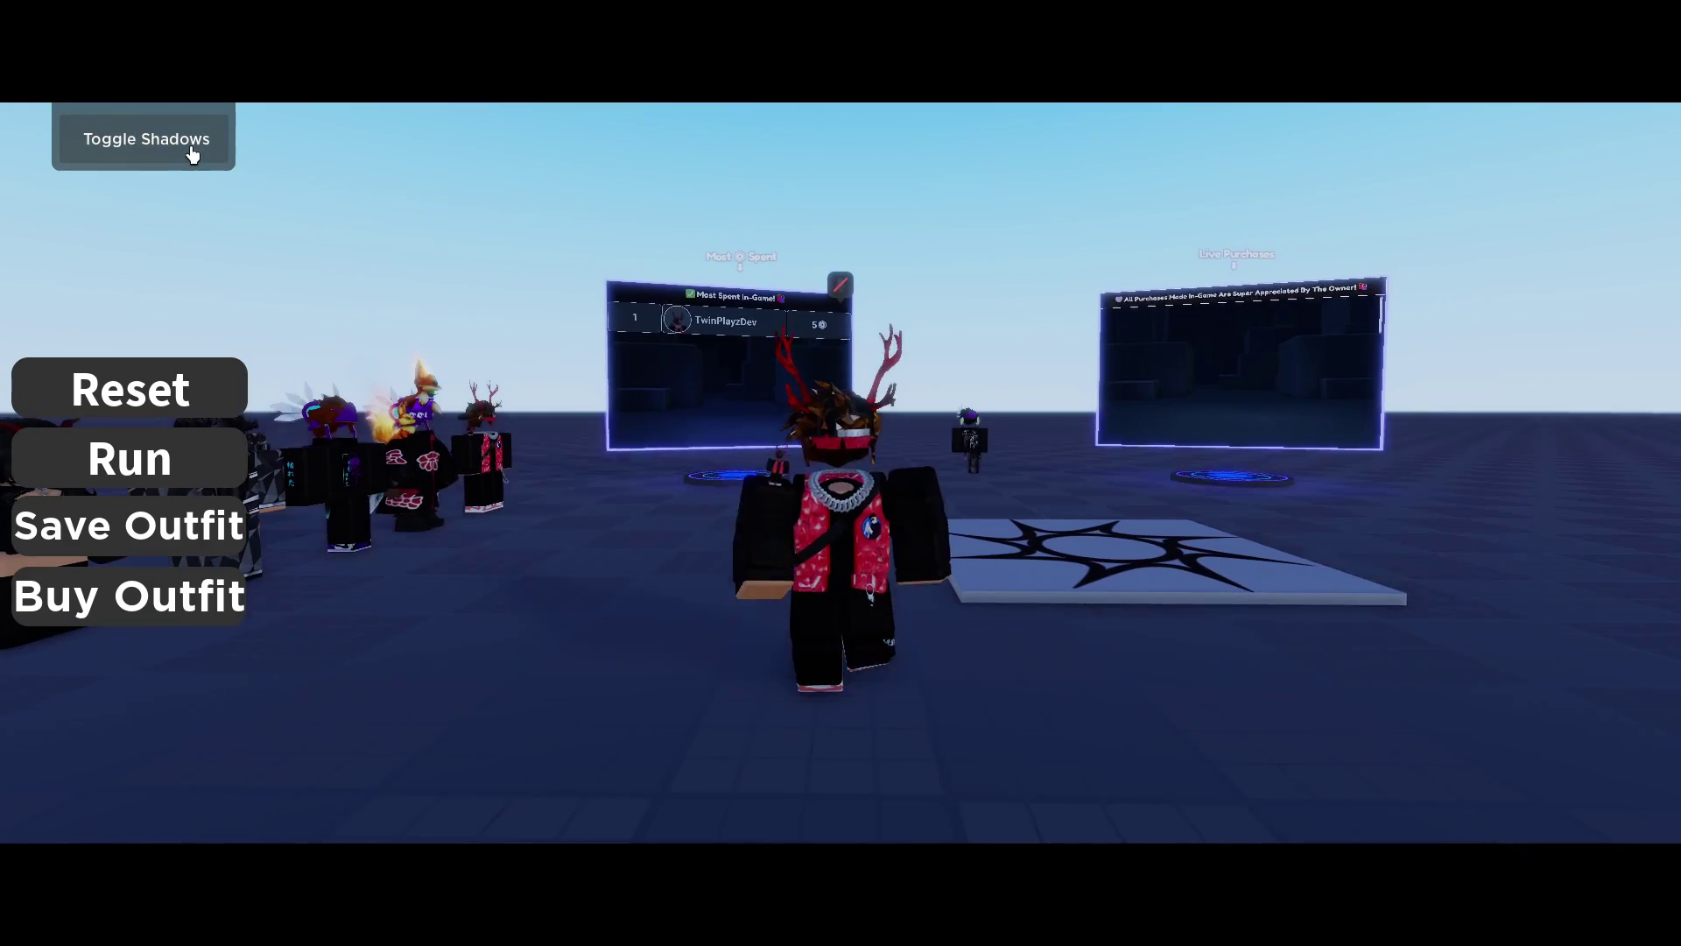
click(193, 156)
key(w)
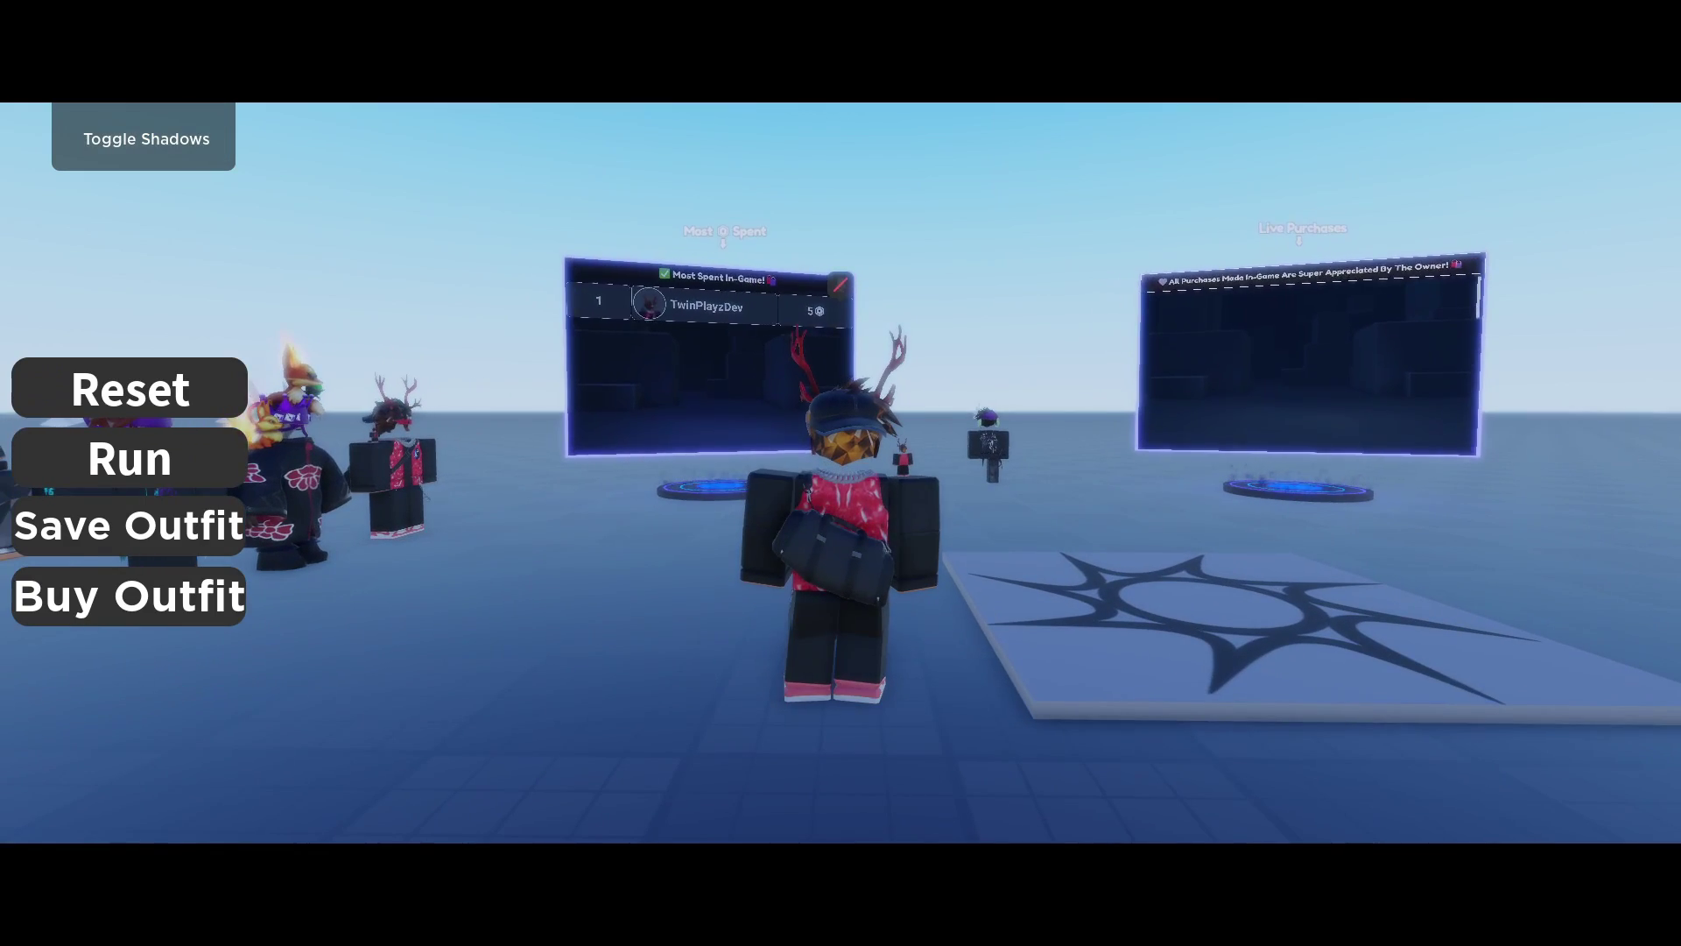
right_drag(733, 420, 627, 429)
key(w)
click(144, 70)
- Walk to the row of mannequins, open the details of the Violet Valkyrie outfit, and reposition its window
right_drag(734, 386, 872, 469)
key(w)
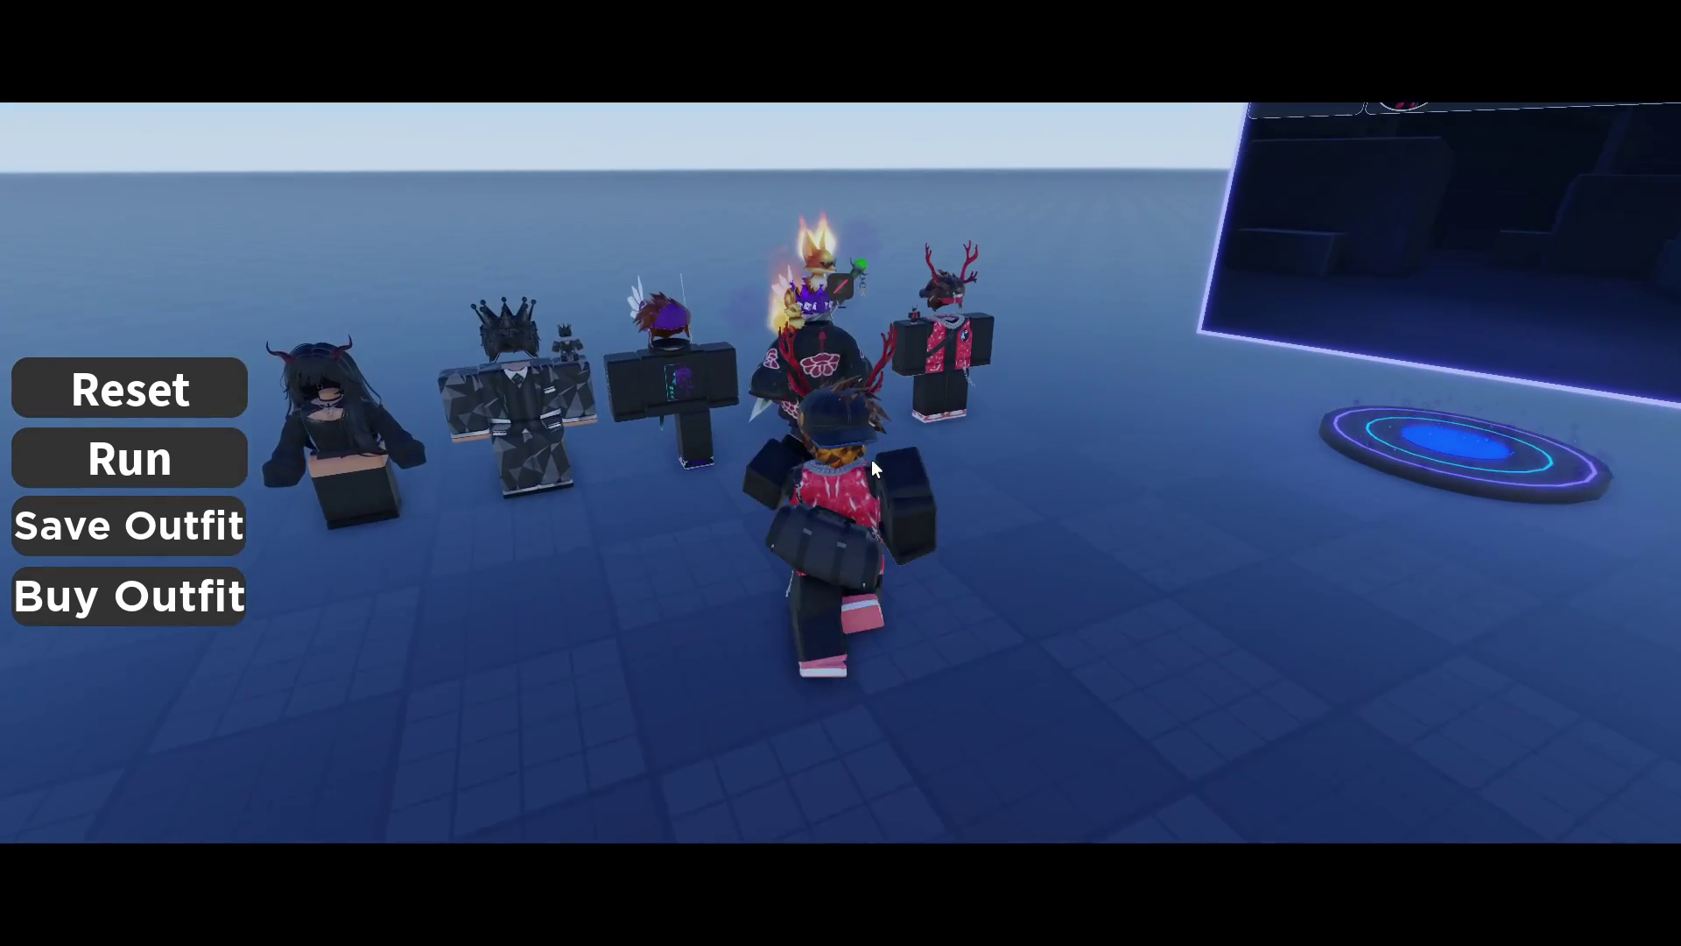
click(753, 445)
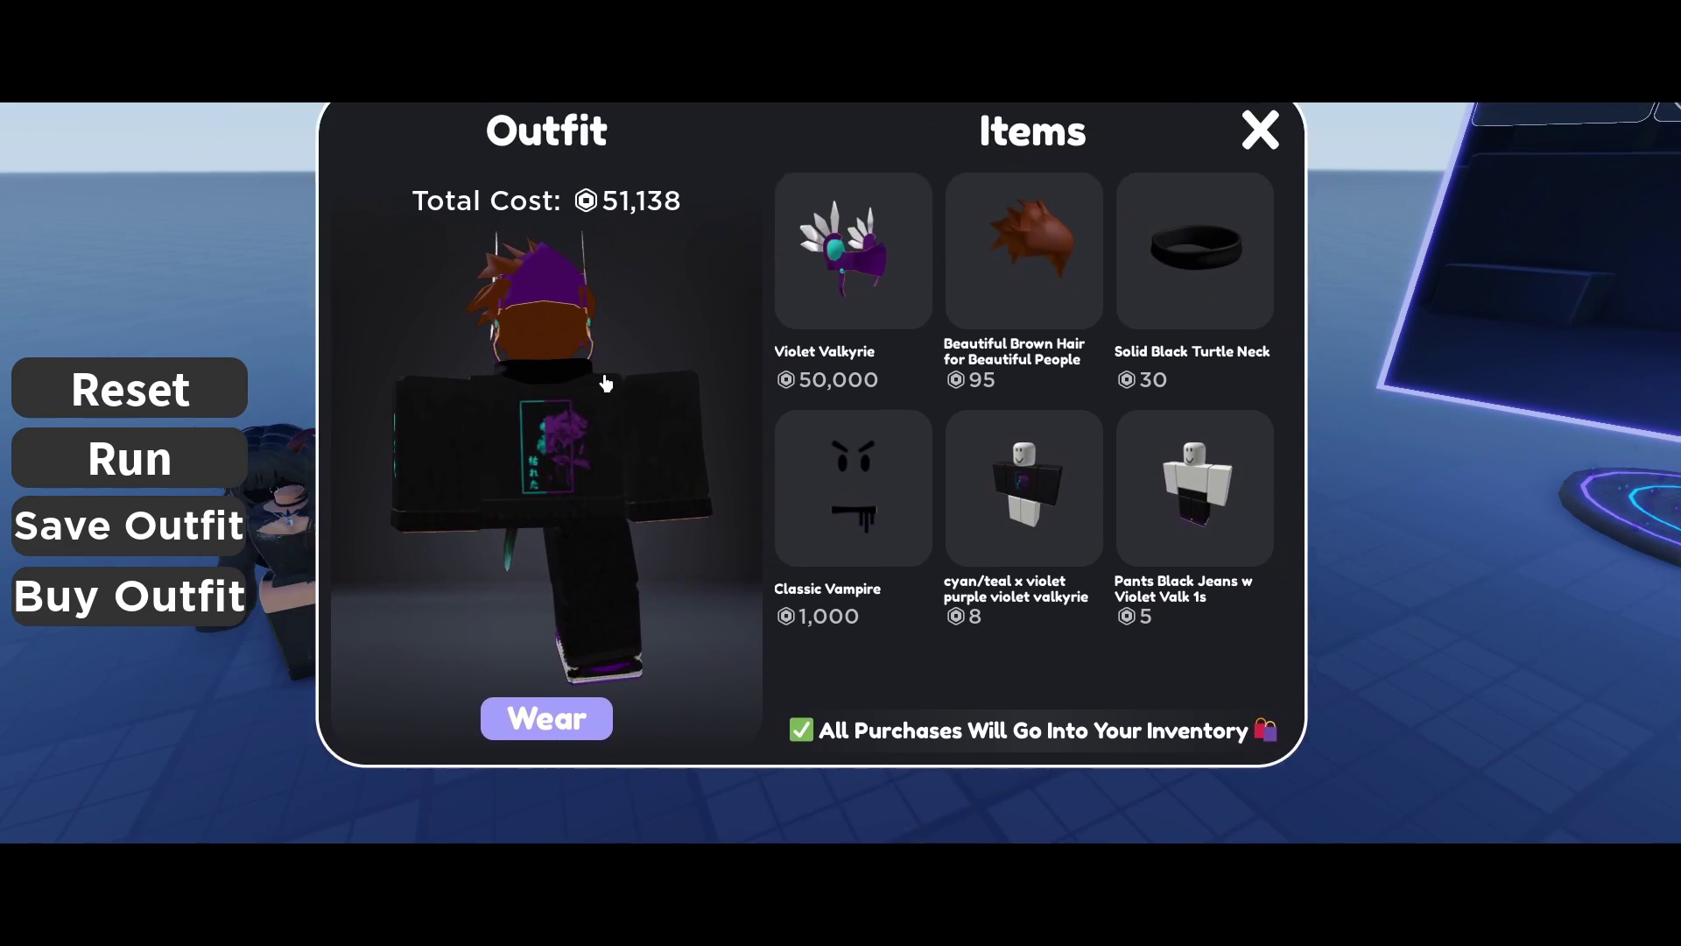
drag(606, 384, 654, 423)
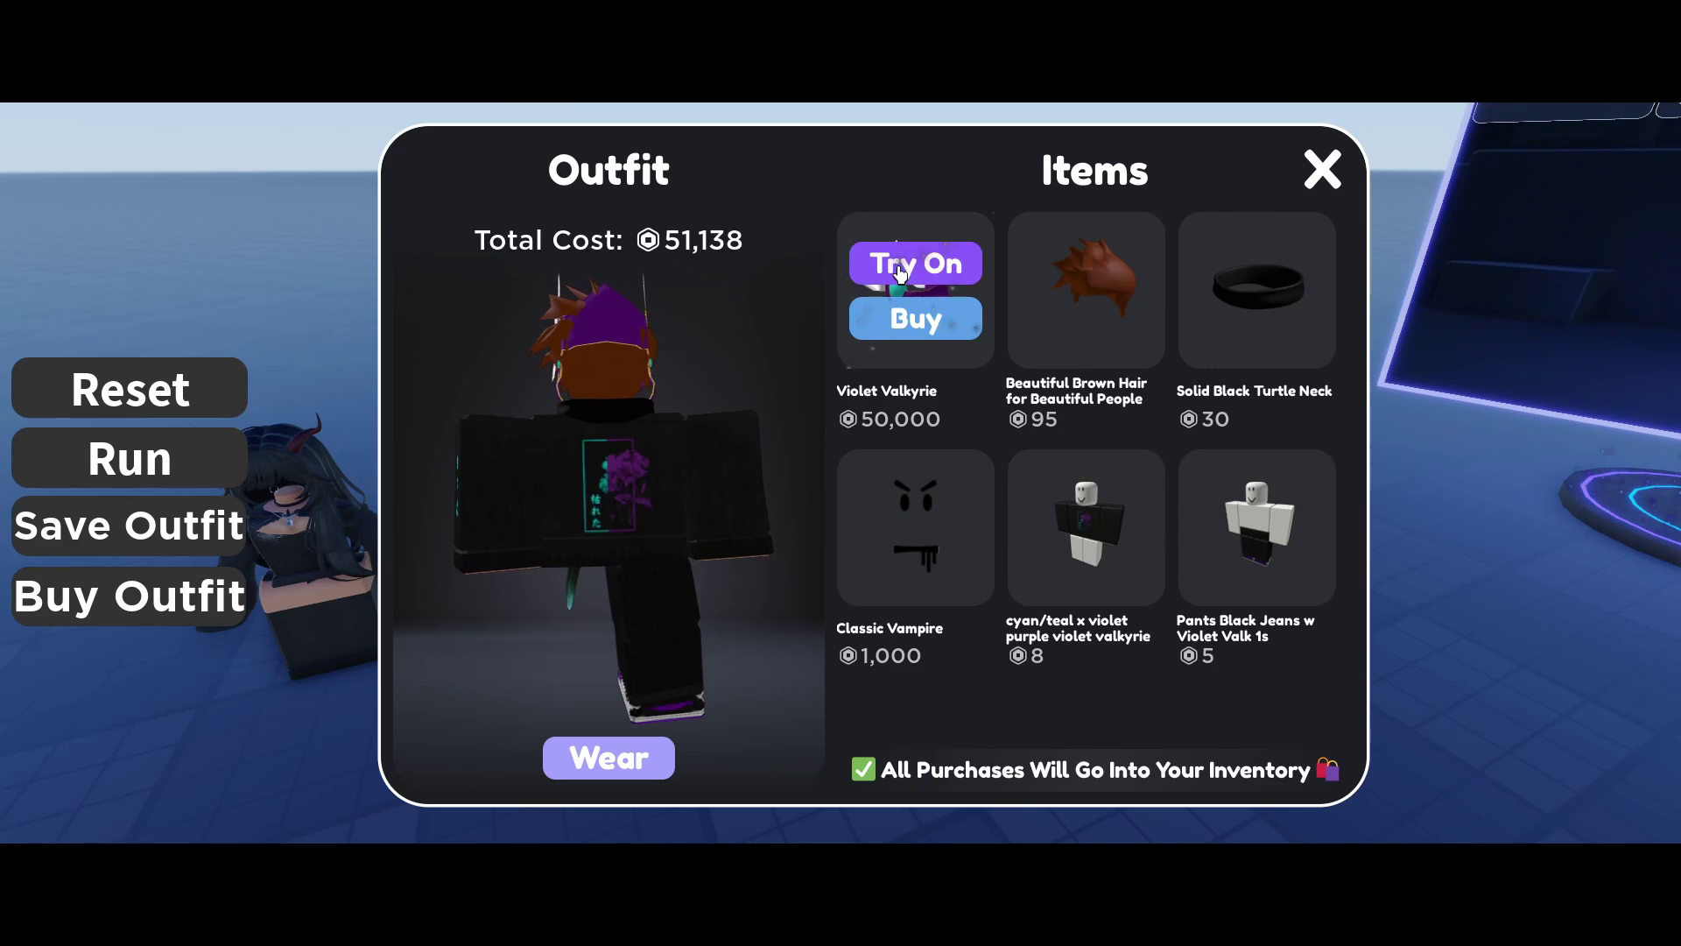
- Check the items of the Violet Valkyrie outfit, wear the whole outfit, and walk the avatar toward the leaderboards
mouse_move(1102, 491)
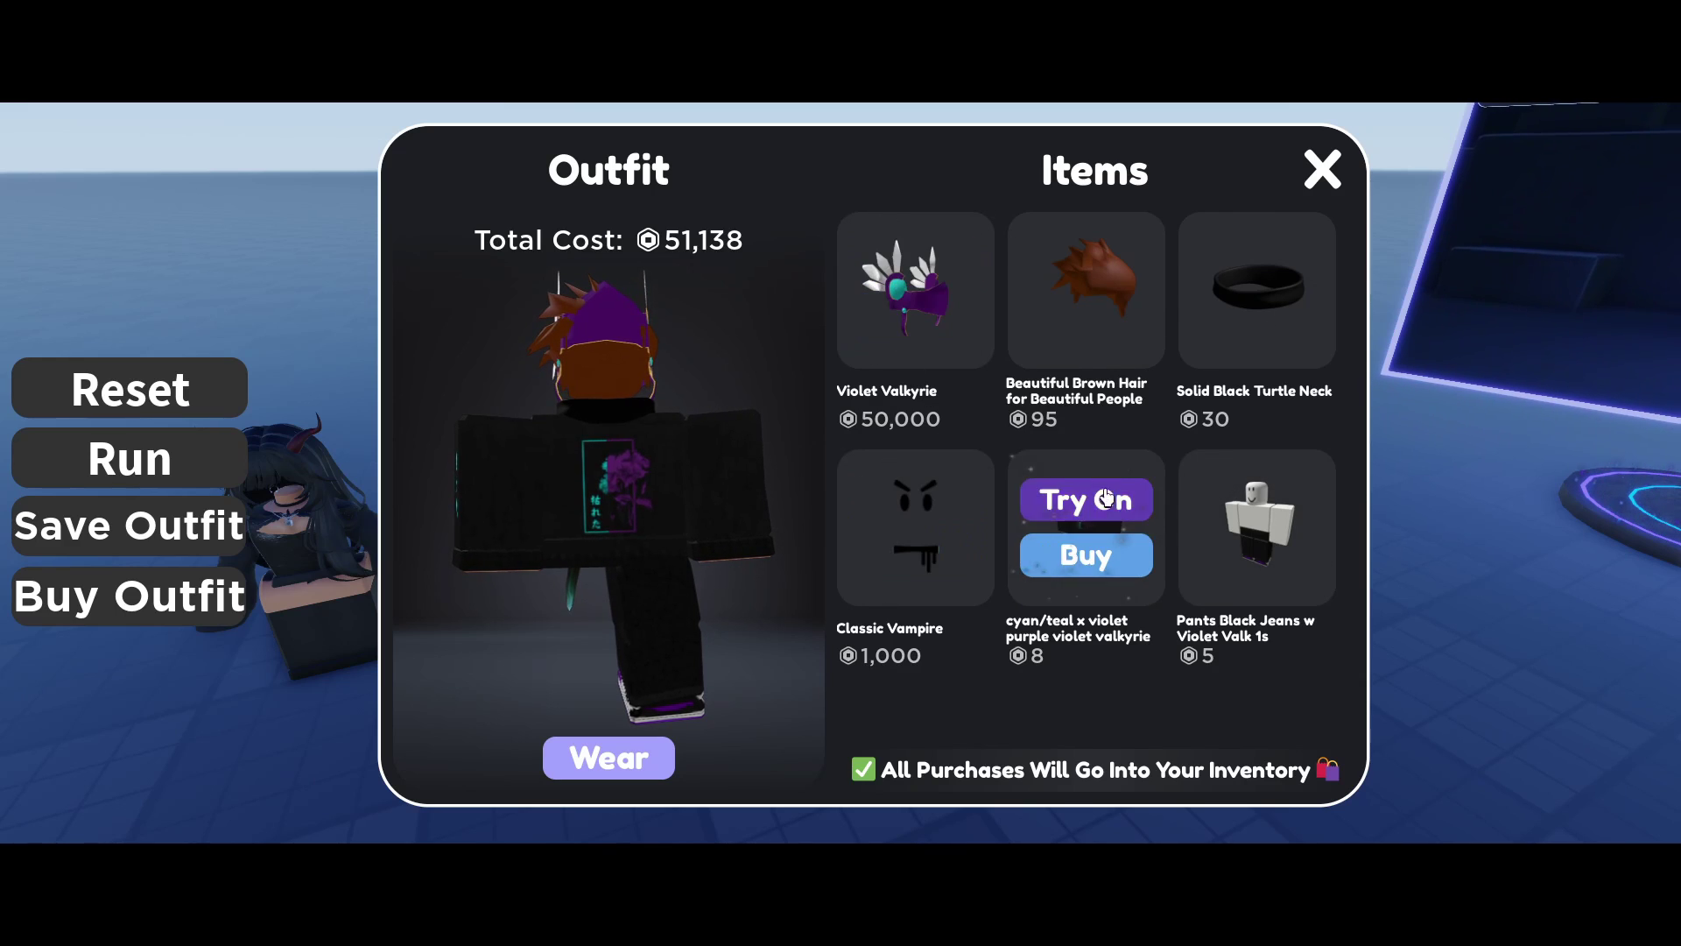
mouse_move(1227, 598)
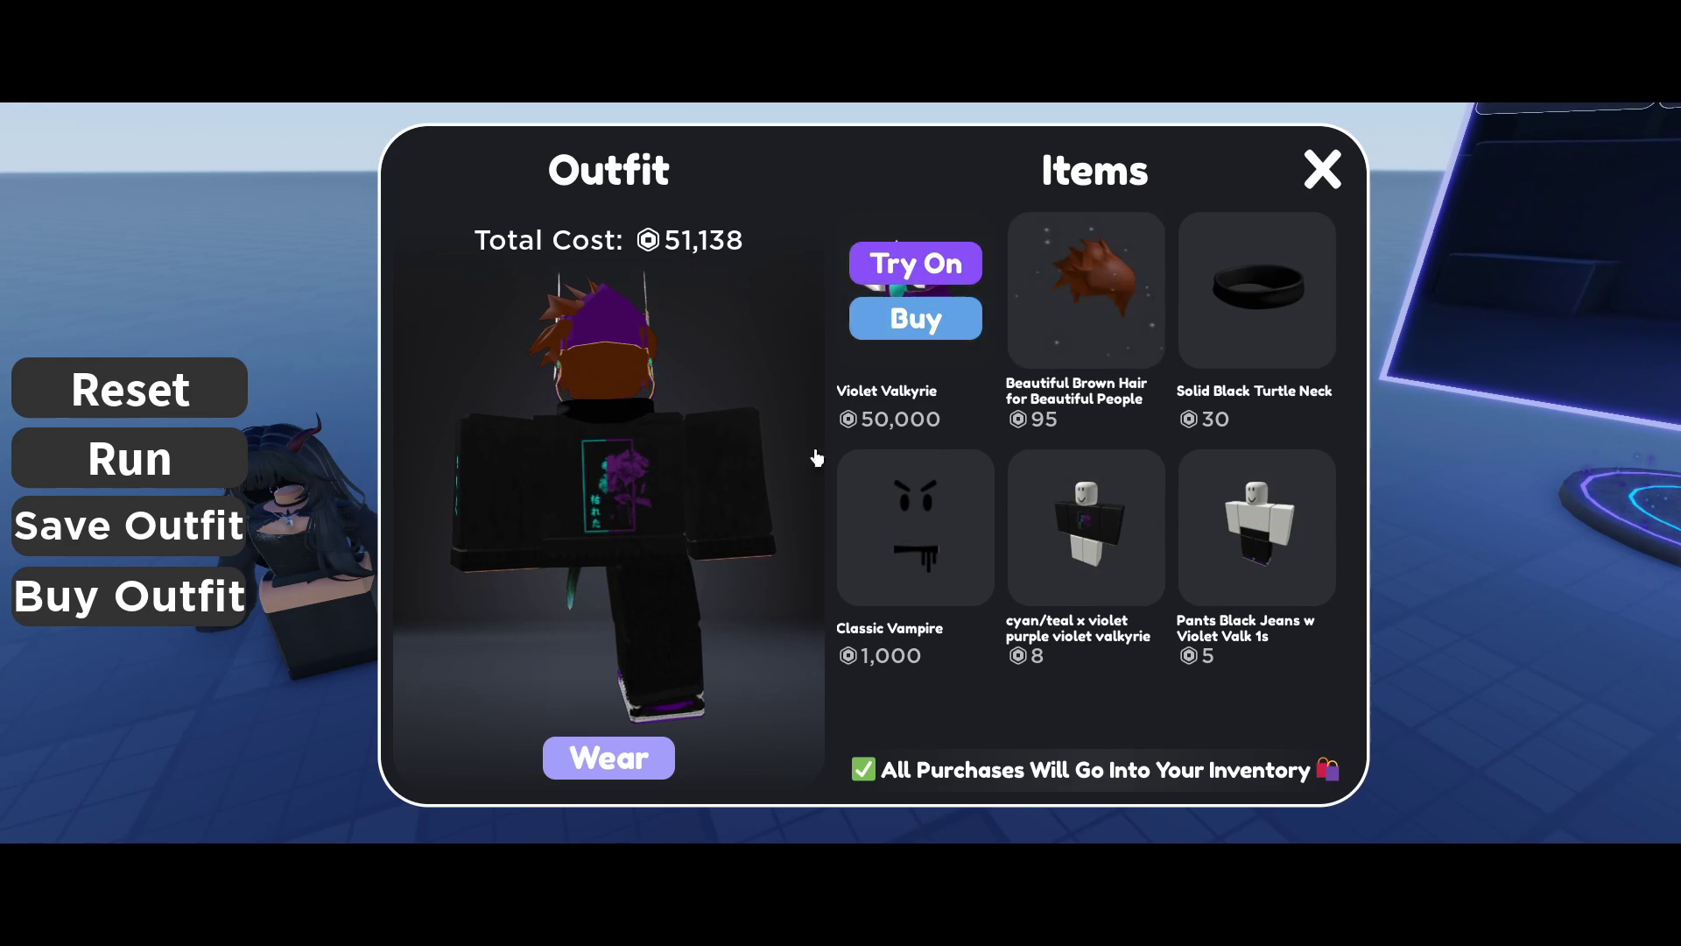
click(647, 760)
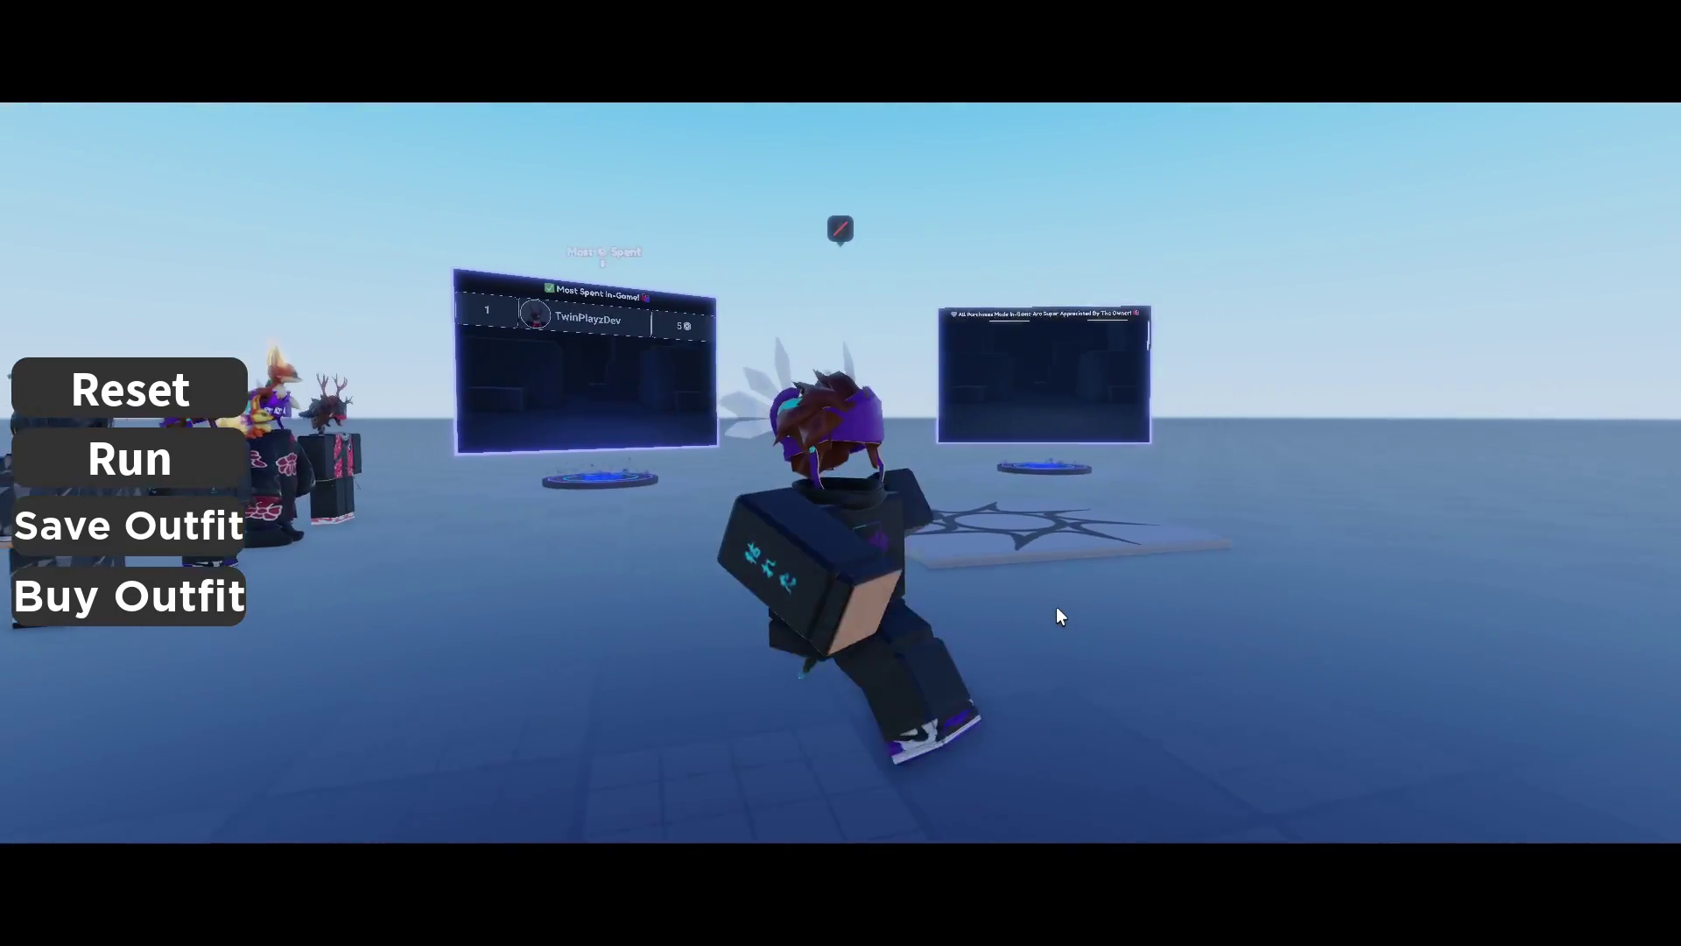
key(w)
right_drag(1056, 607, 1056, 606)
scroll(1056, 606, up, 3)
scroll(1056, 606, down, 3)
key(d)
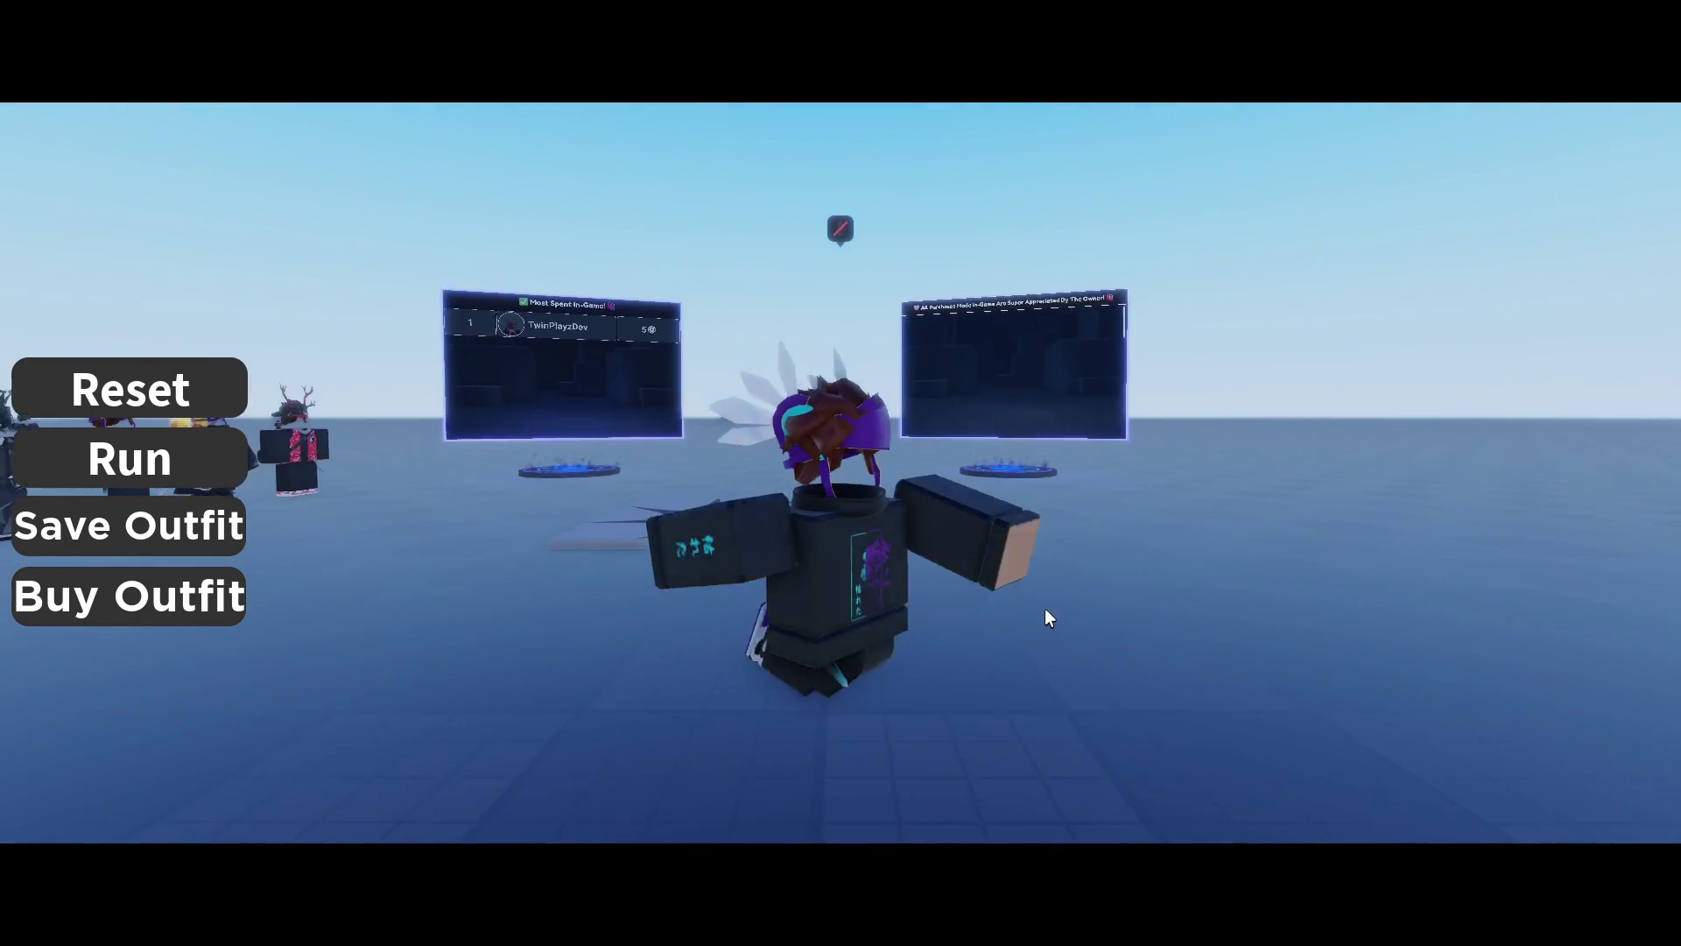
- View the Save Outfit options, browse the owned and unowned items in Buy Outfit, and close the window
click(237, 537)
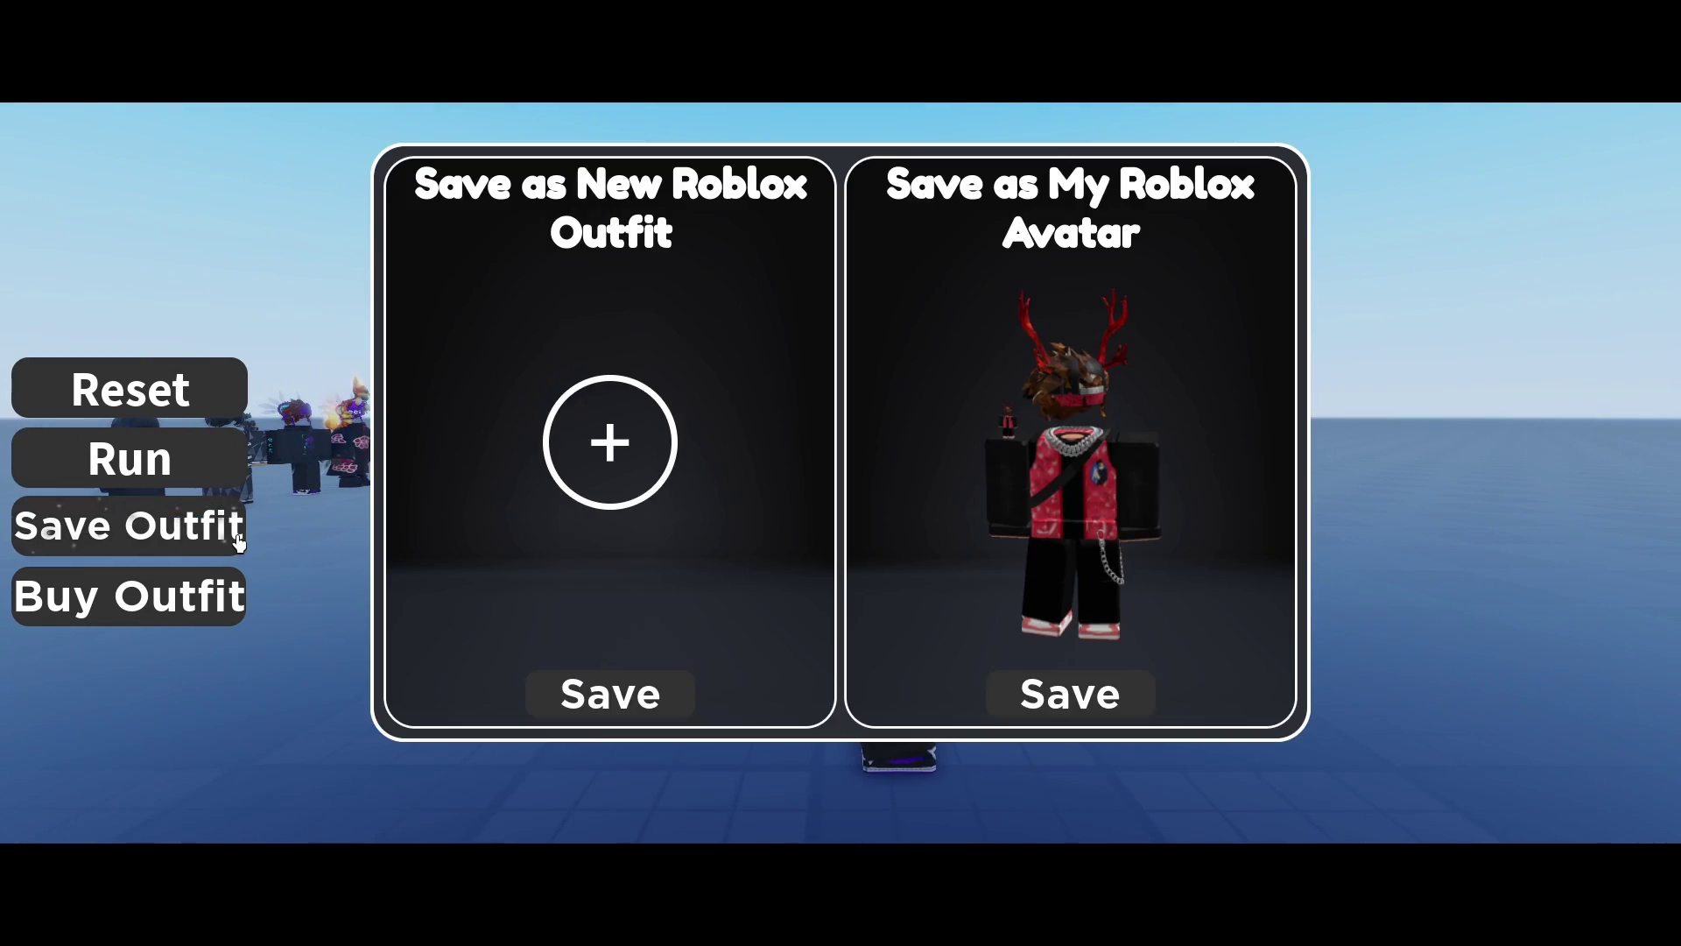
click(91, 513)
click(195, 609)
scroll(978, 533, down, 3)
scroll(973, 541, up, 3)
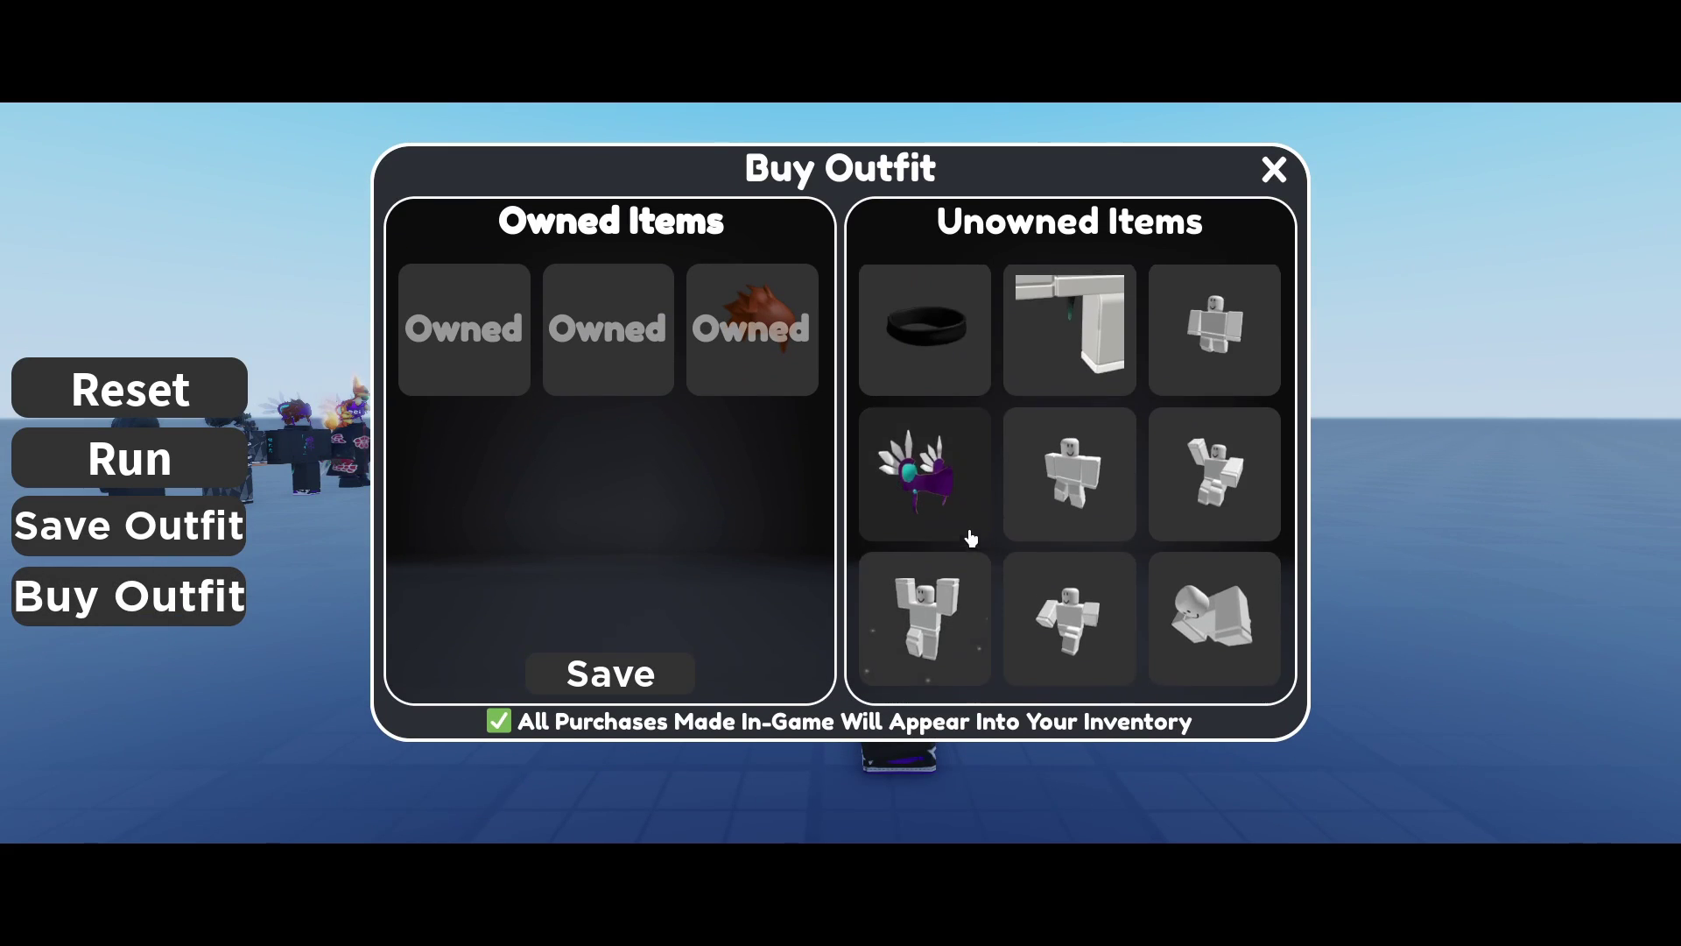
click(960, 457)
click(775, 529)
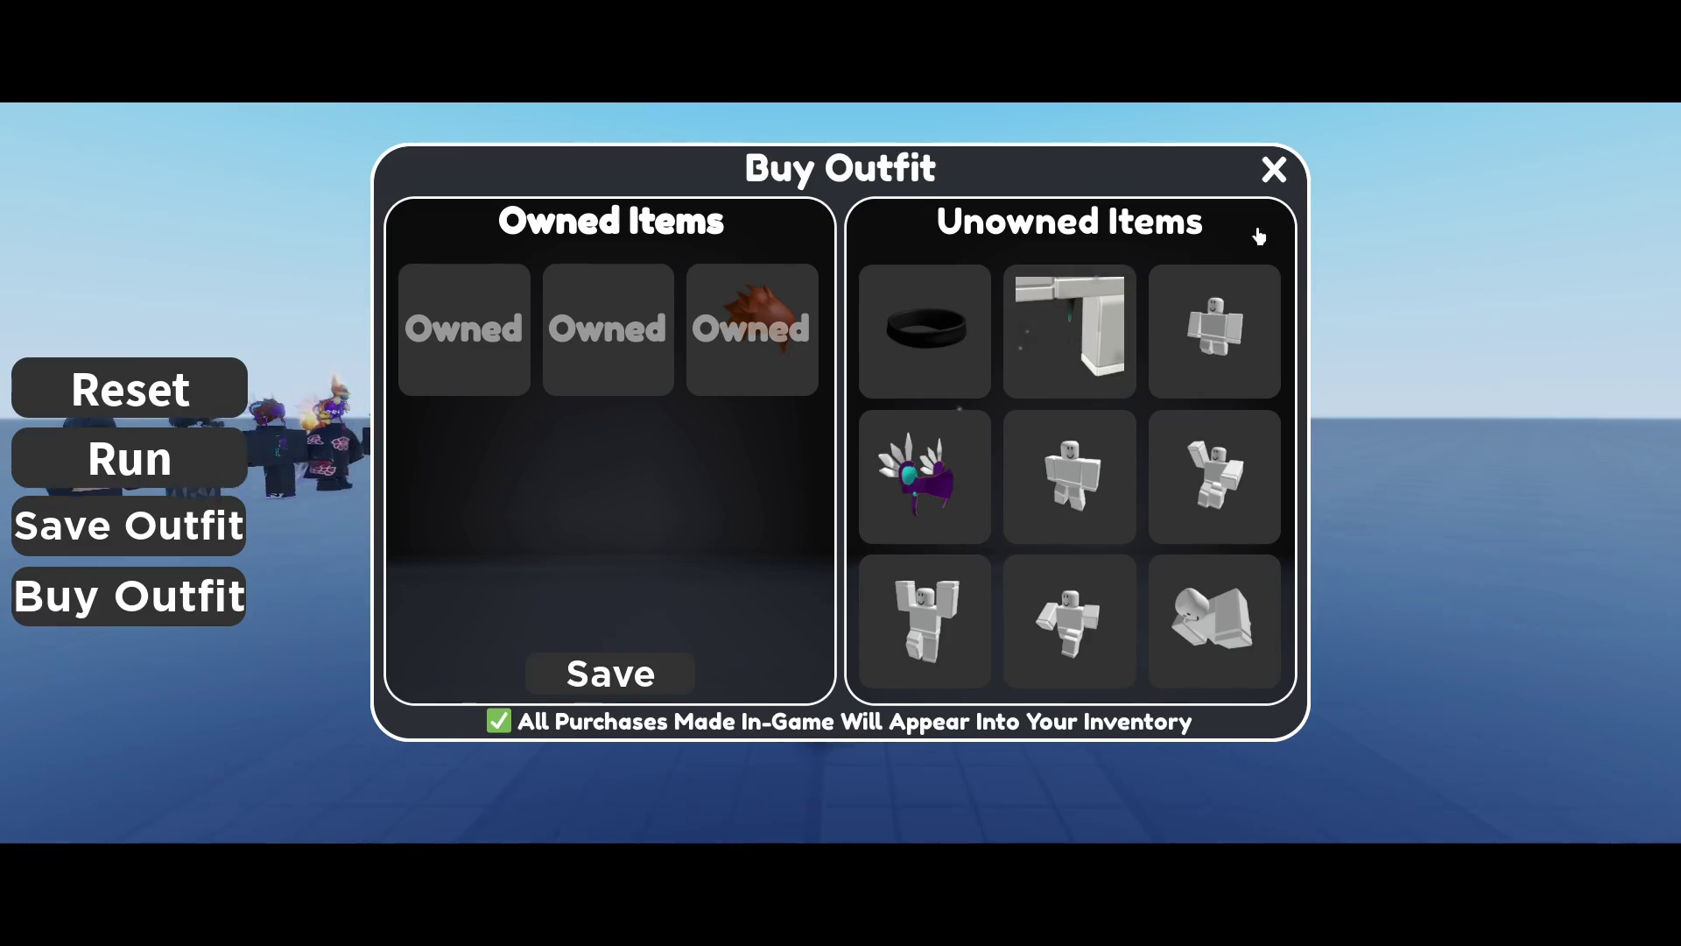
click(1272, 171)
- Buy the unowned "cyan/teal x violet purple violet valkyrie vv roses" shirt for 8 Robux through Buy Outfit and close the window
key(w)
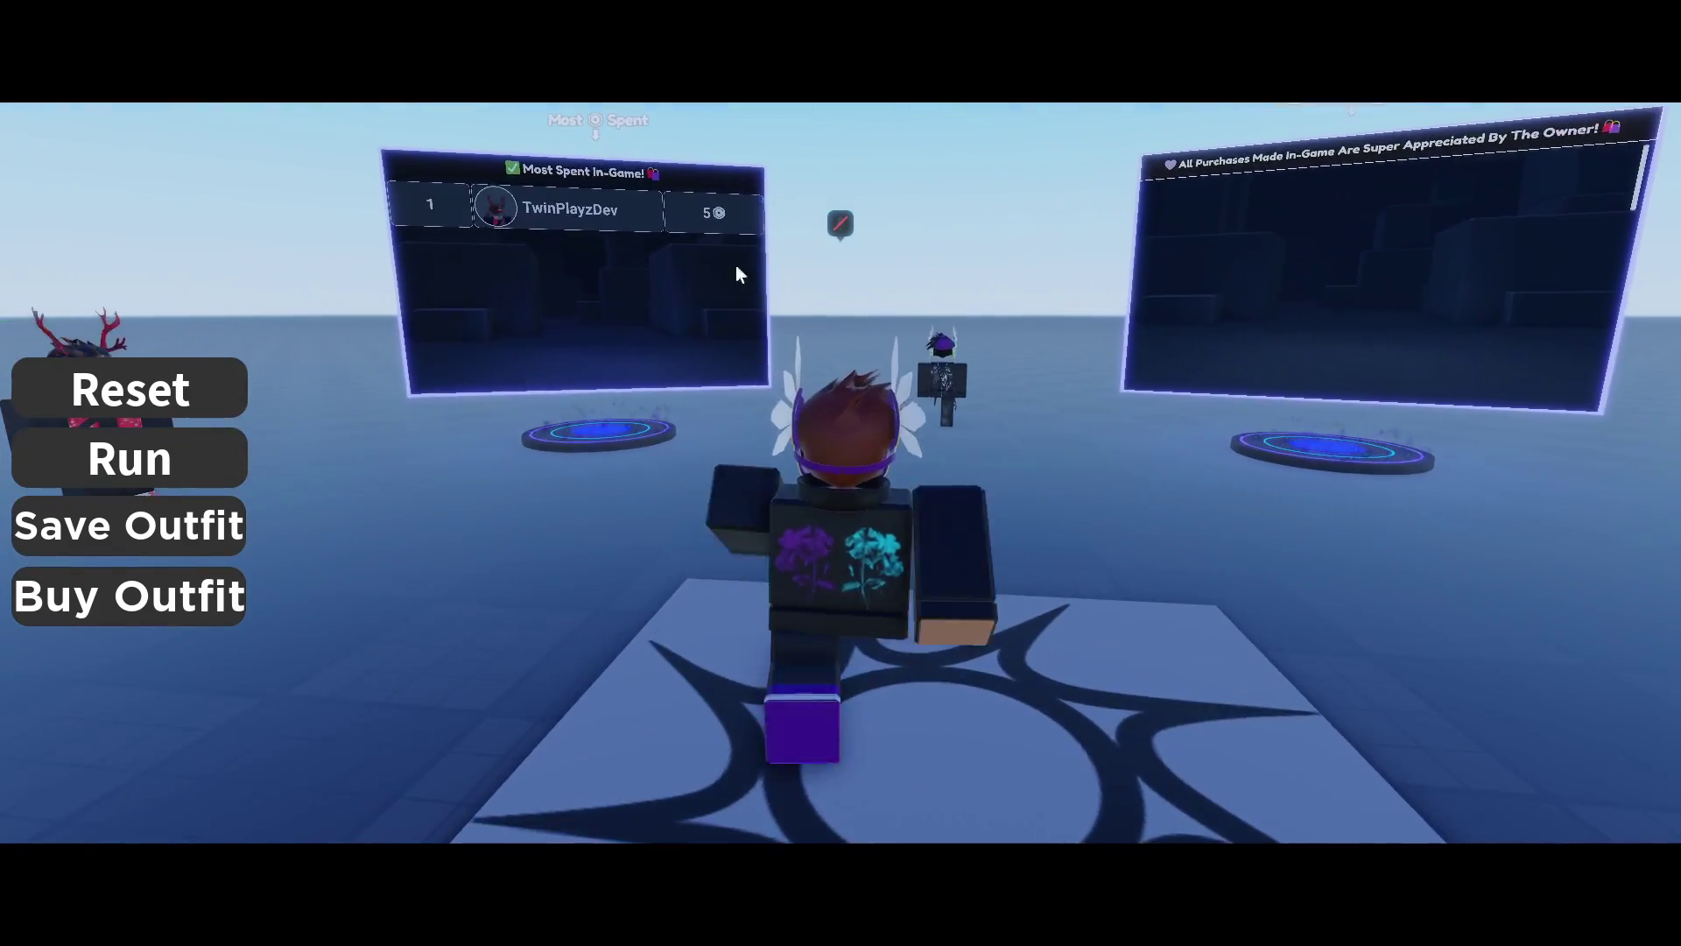
right_drag(1150, 331, 975, 342)
key(a)
click(229, 595)
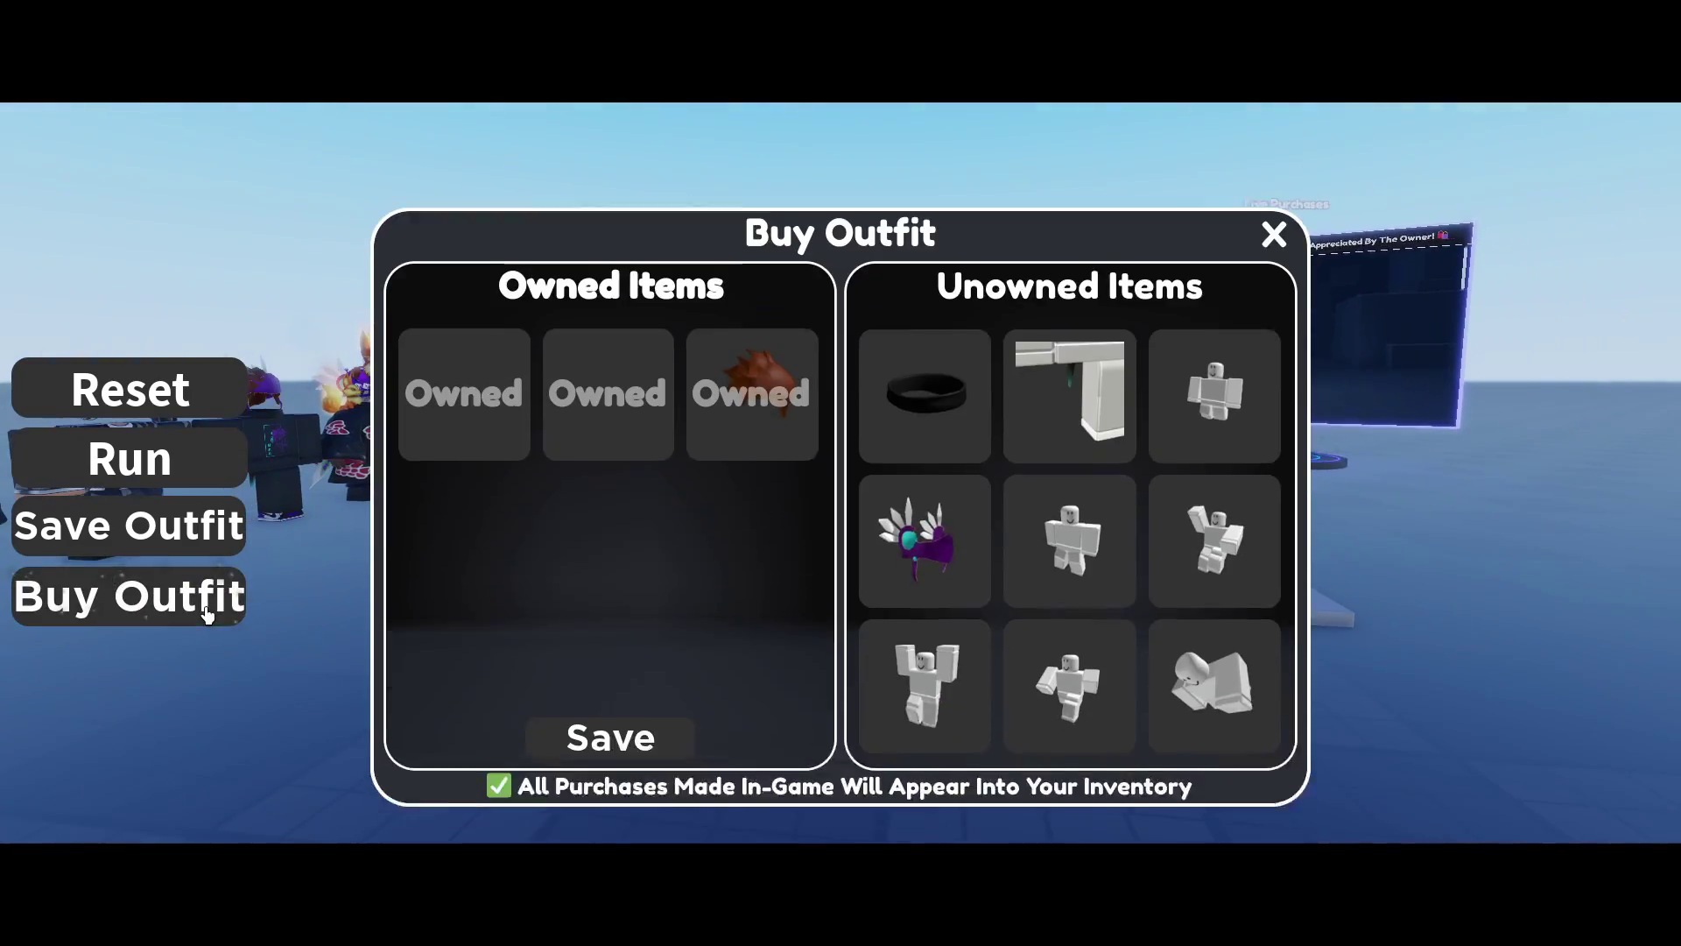
scroll(1008, 488, down, 3)
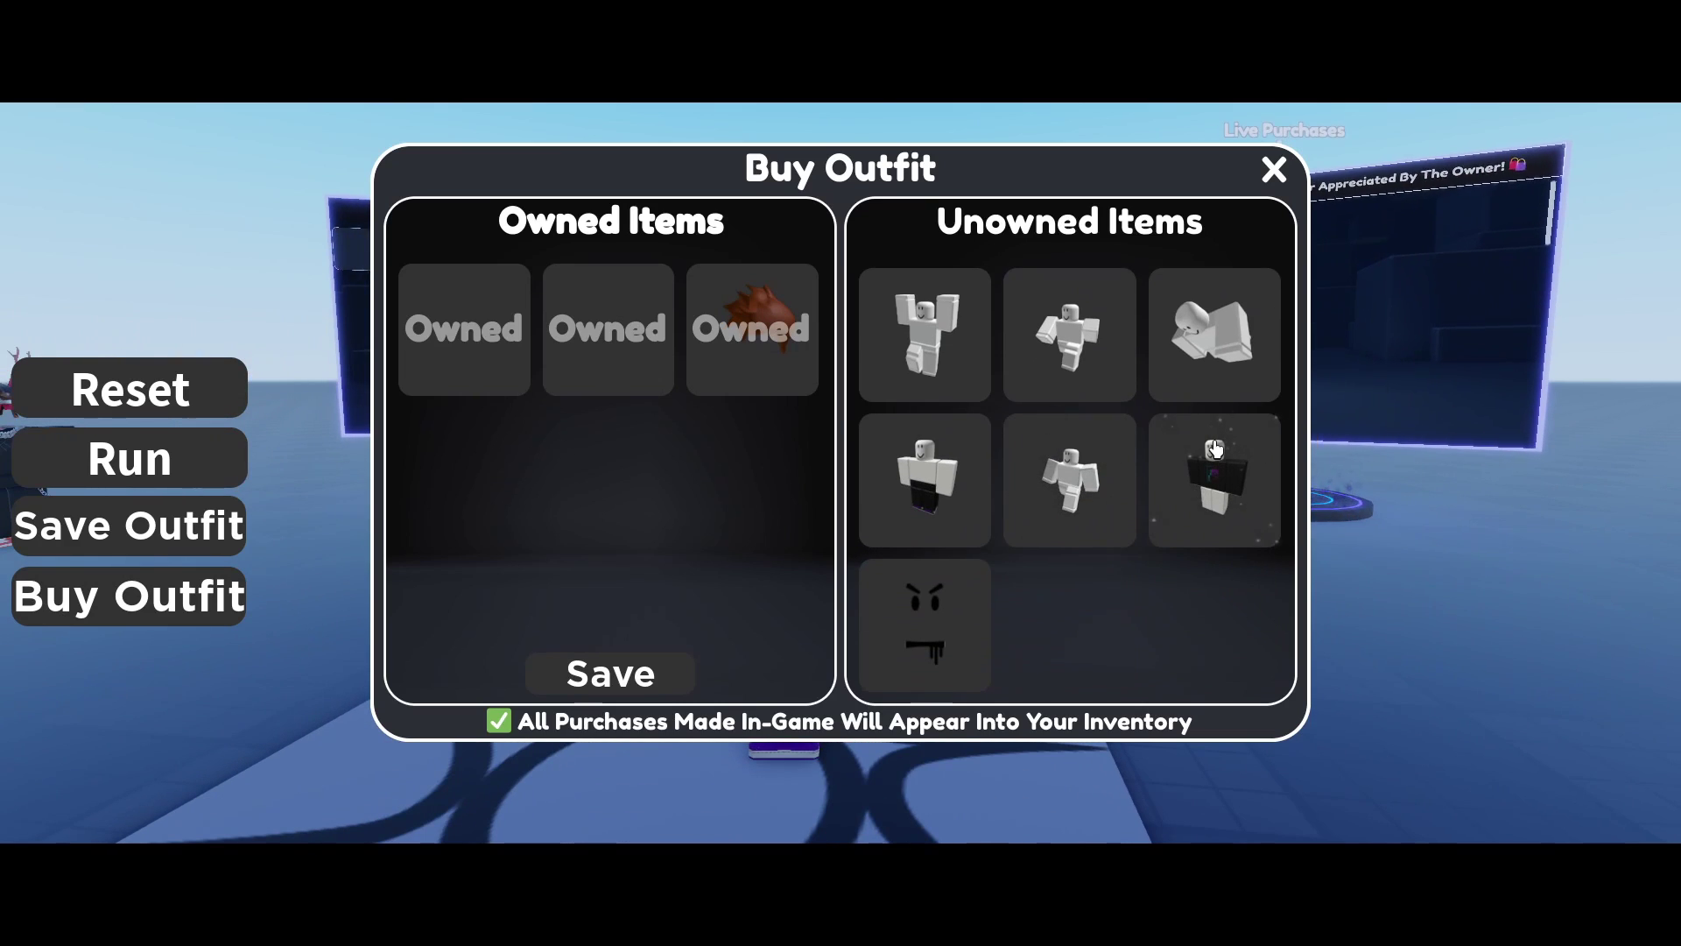
click(1218, 450)
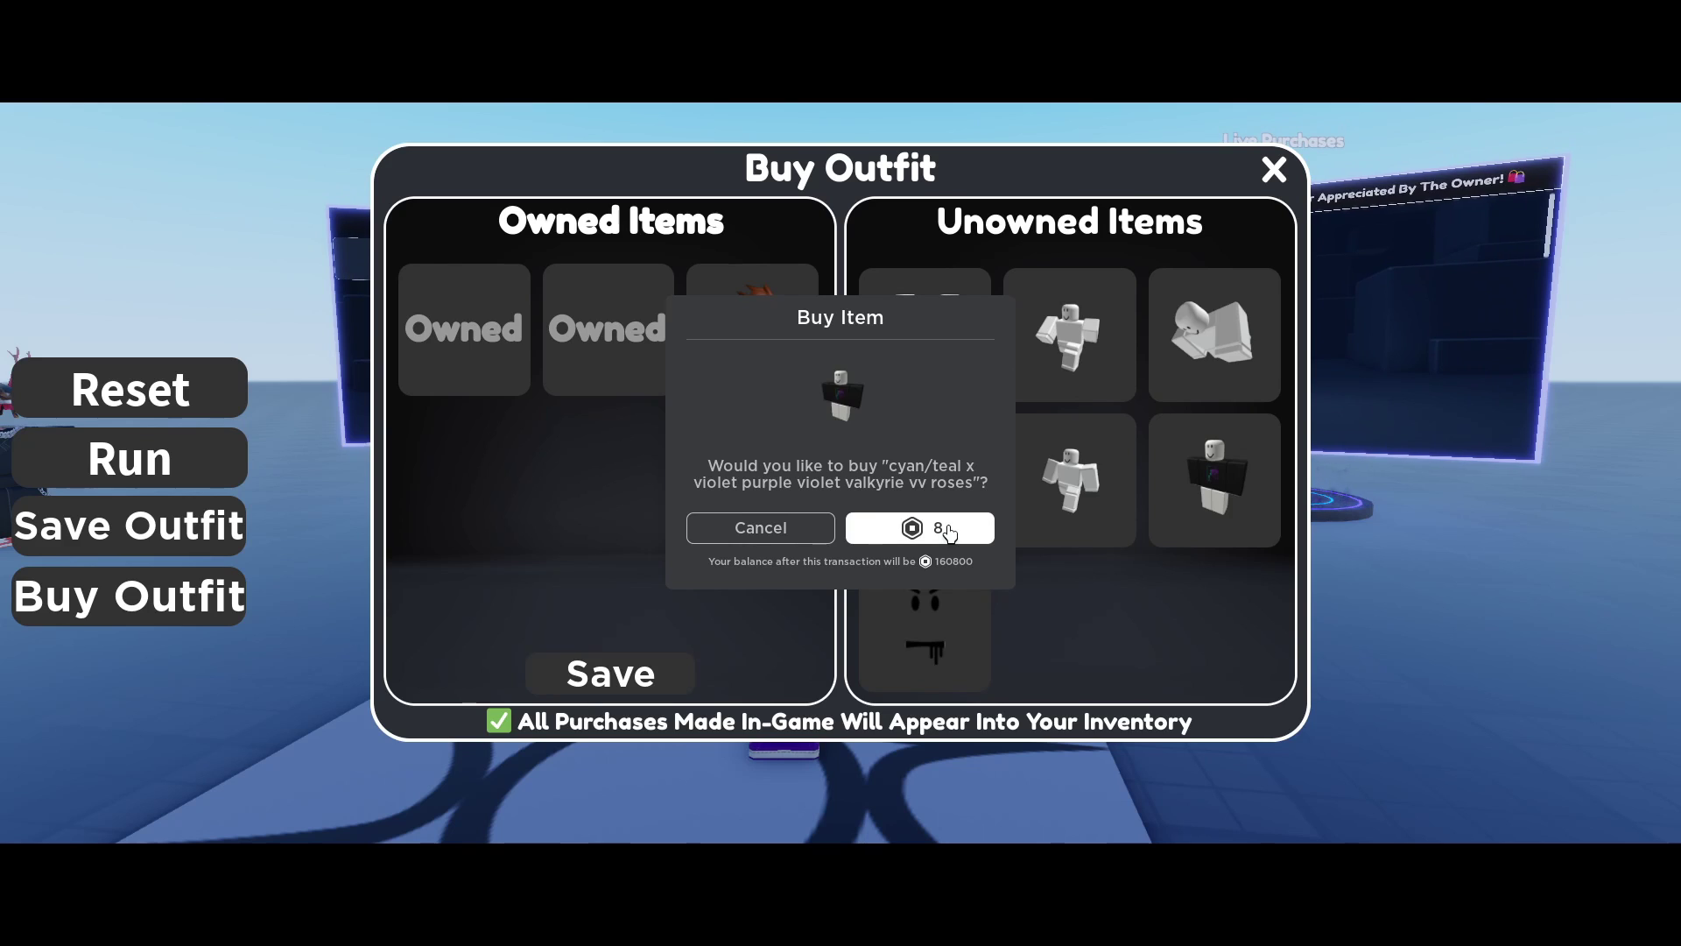
click(810, 513)
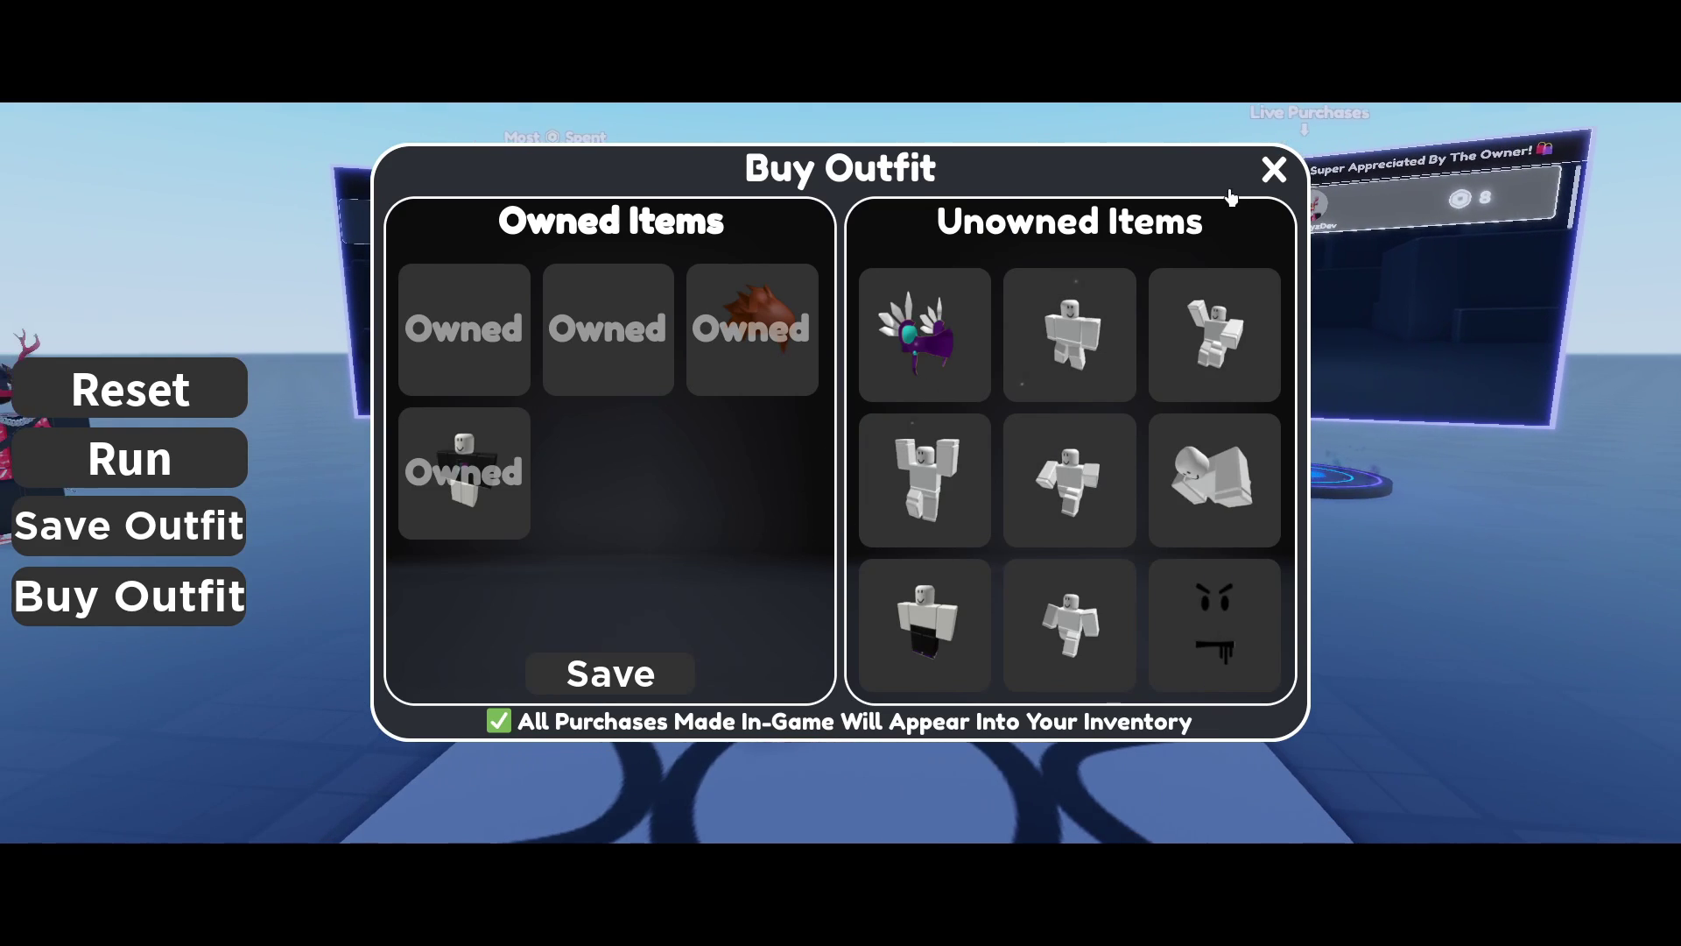
click(1274, 172)
- Walk up to the Live Purchases board and the Most Spent board to examine their entries
key(w)
right_drag(1119, 455, 1090, 178)
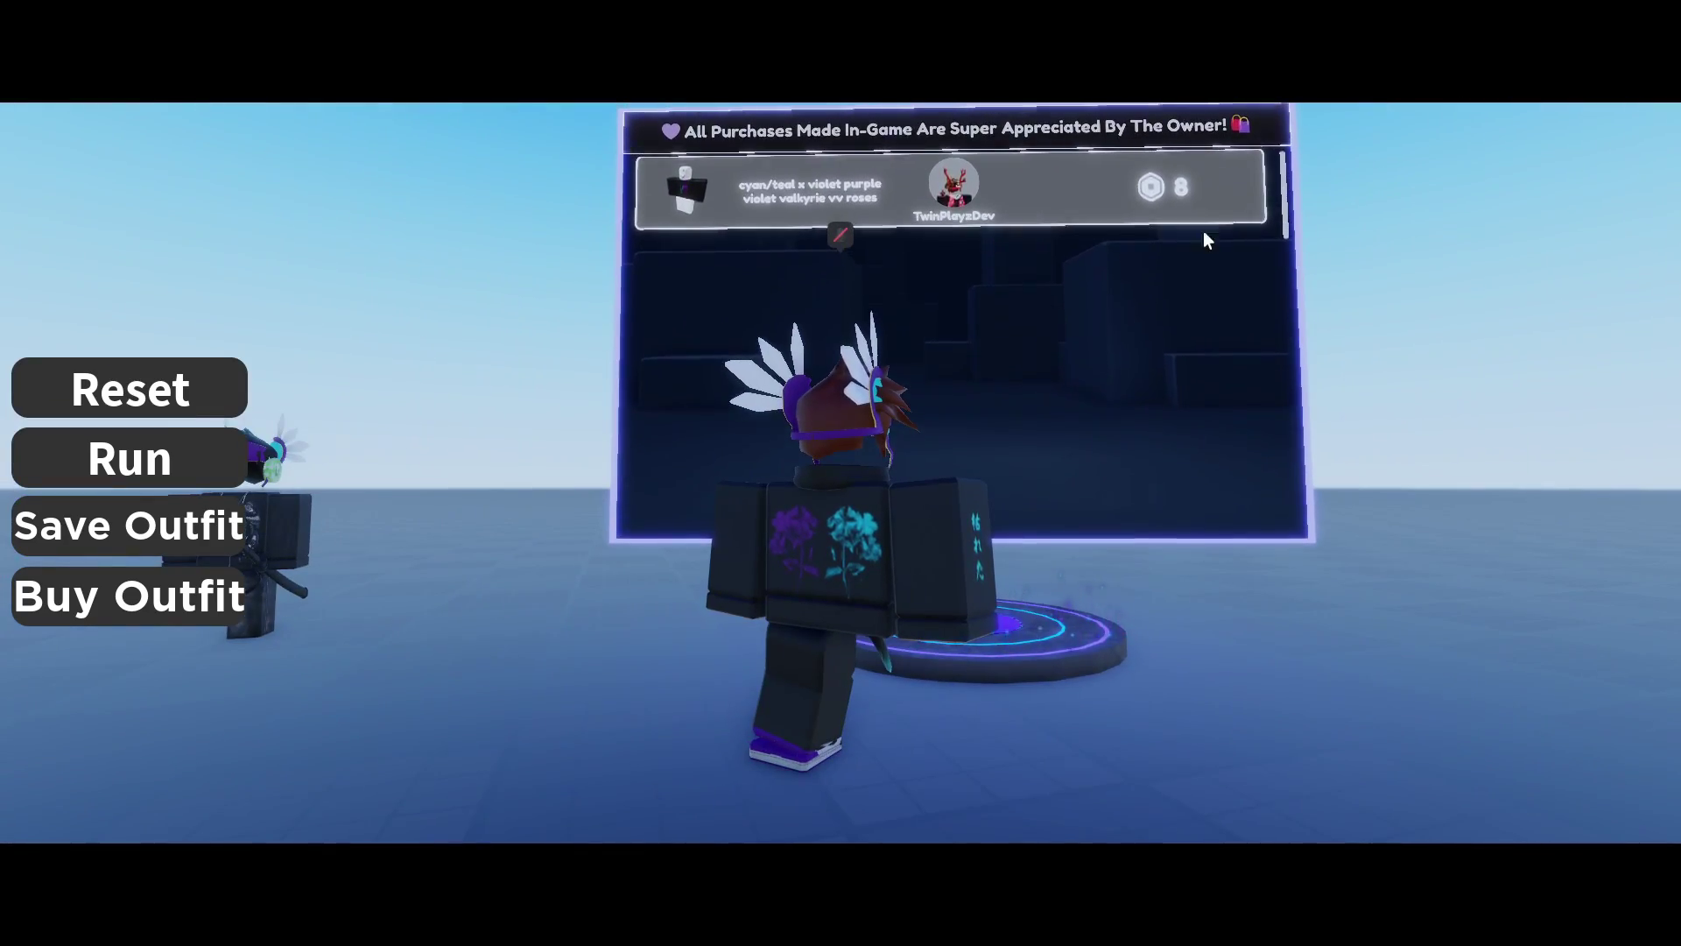
key(w)
right_drag(1153, 312, 1153, 312)
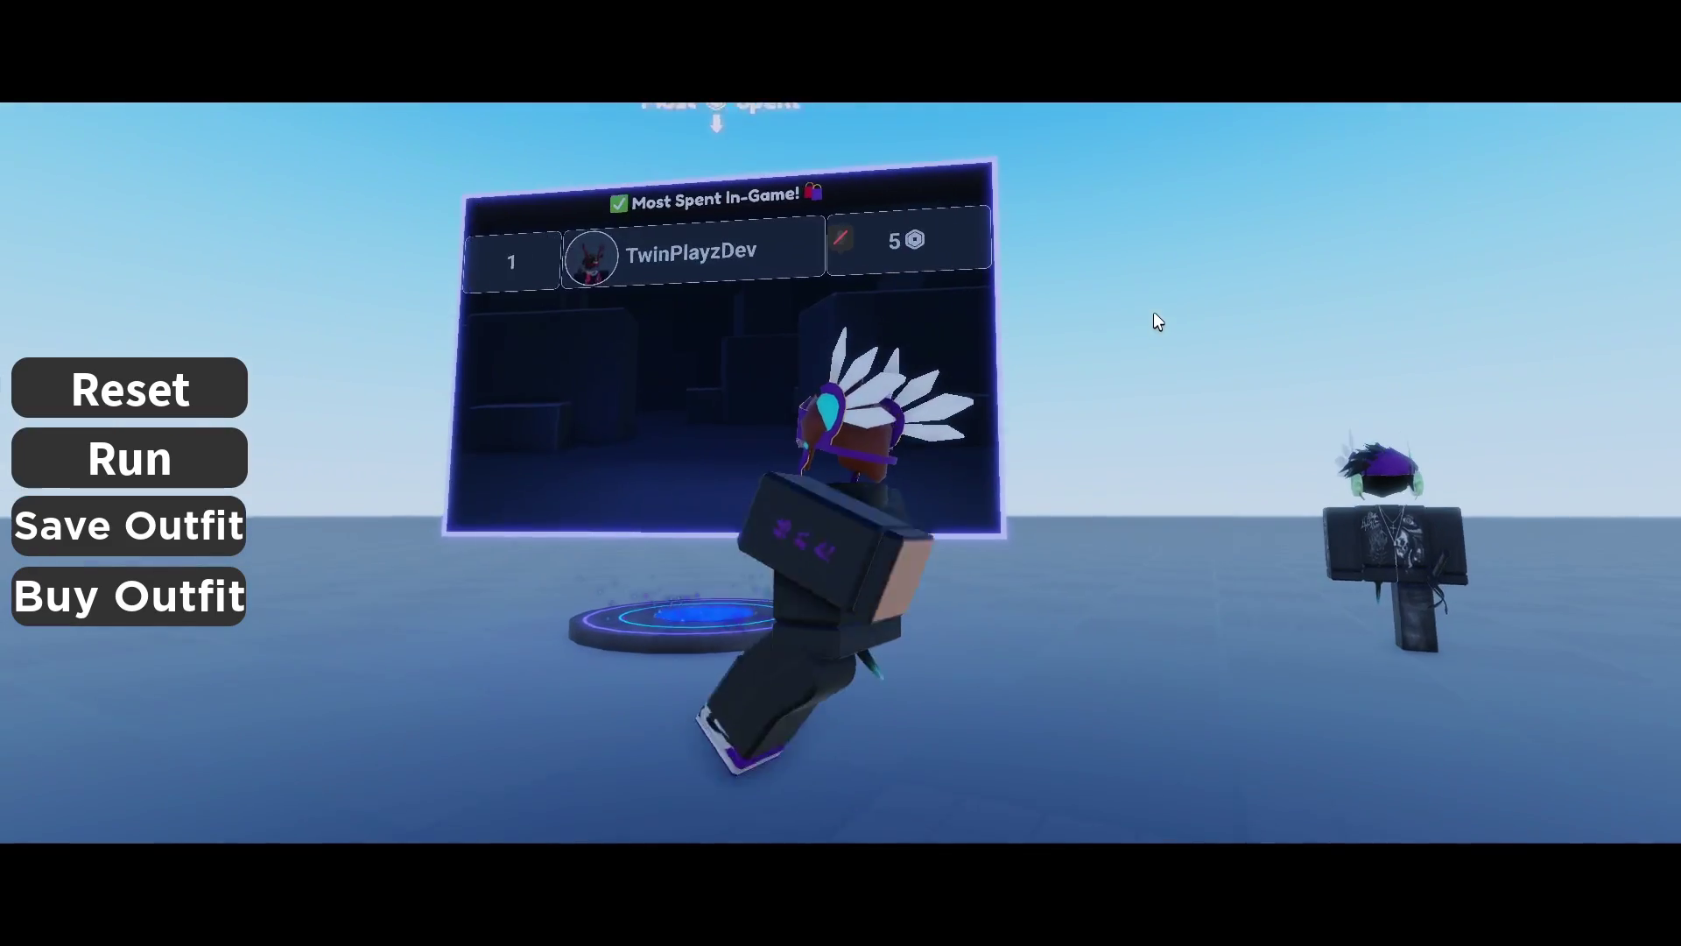
key(s)
key(w)
key(s)
right_drag(806, 321, 858, 343)
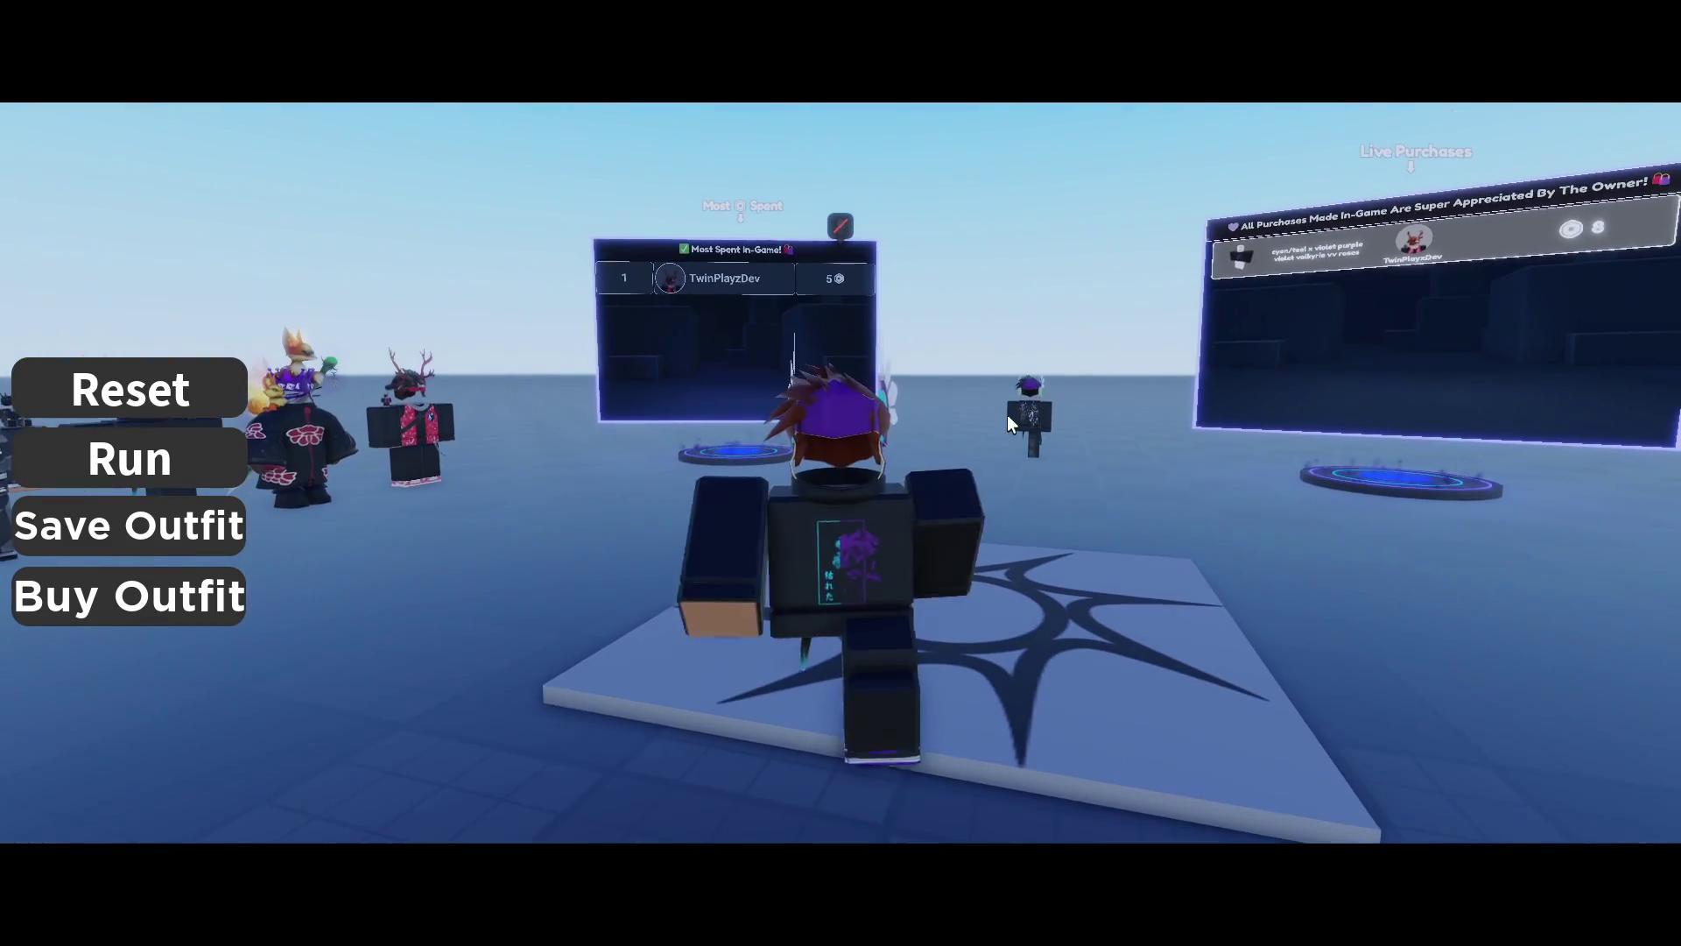
- Walk to the row of mannequins and wear the black long-haired outfit with red horns, closing its details
right_drag(997, 411, 996, 412)
key(w)
key(a)
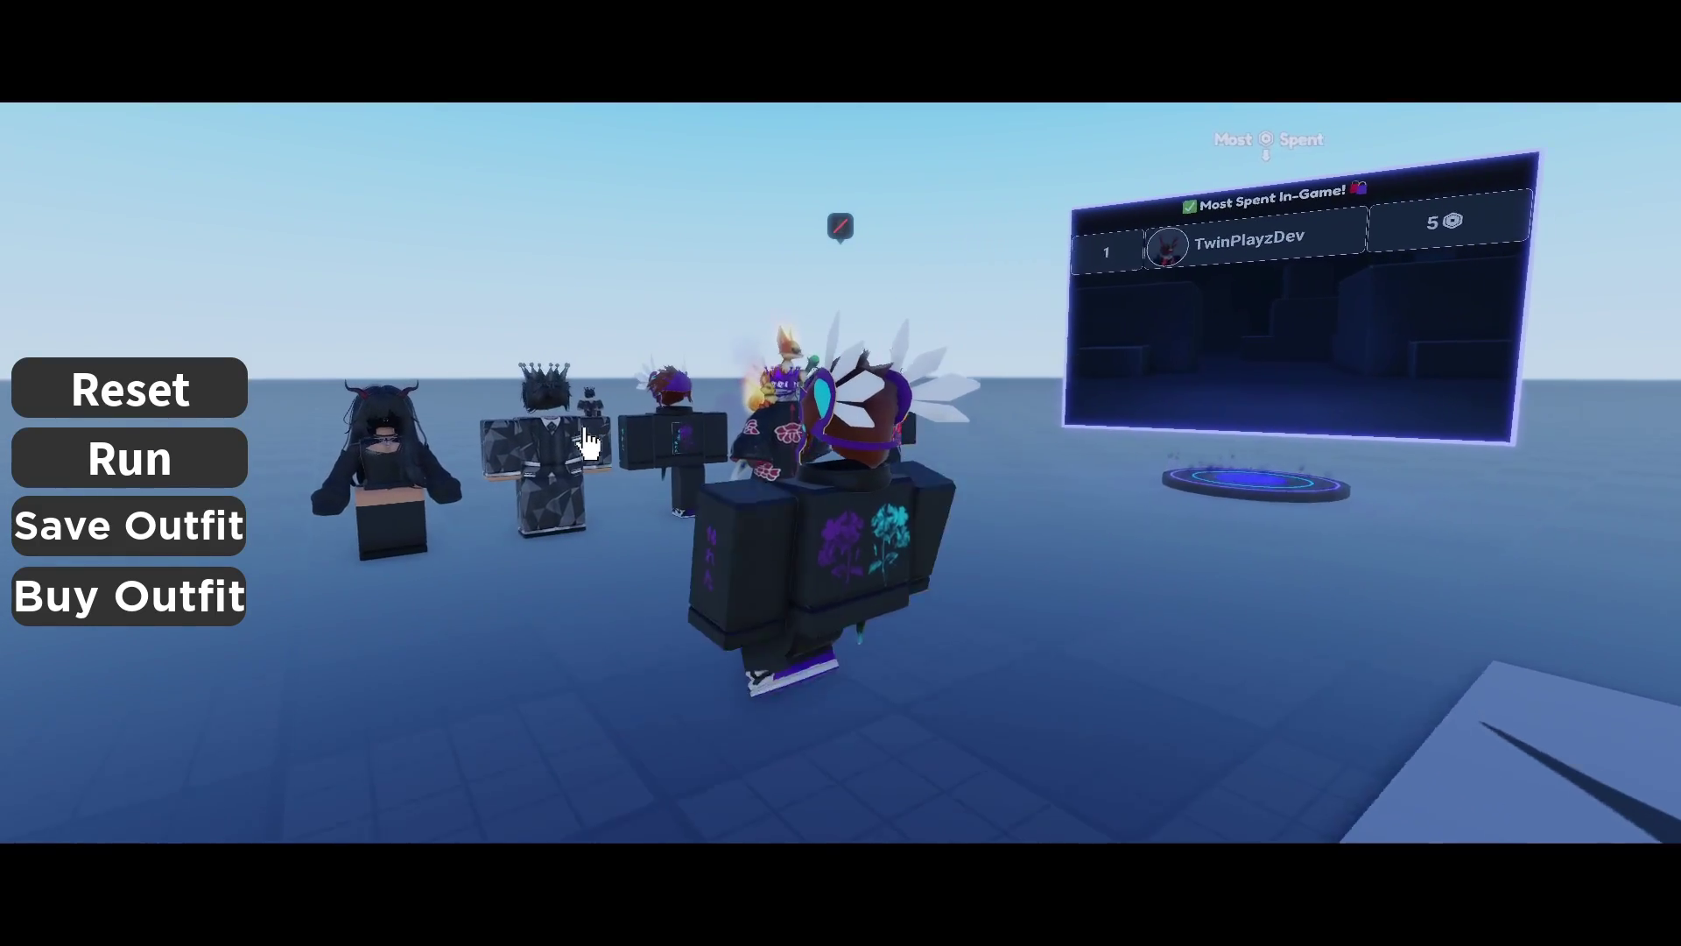
click(473, 497)
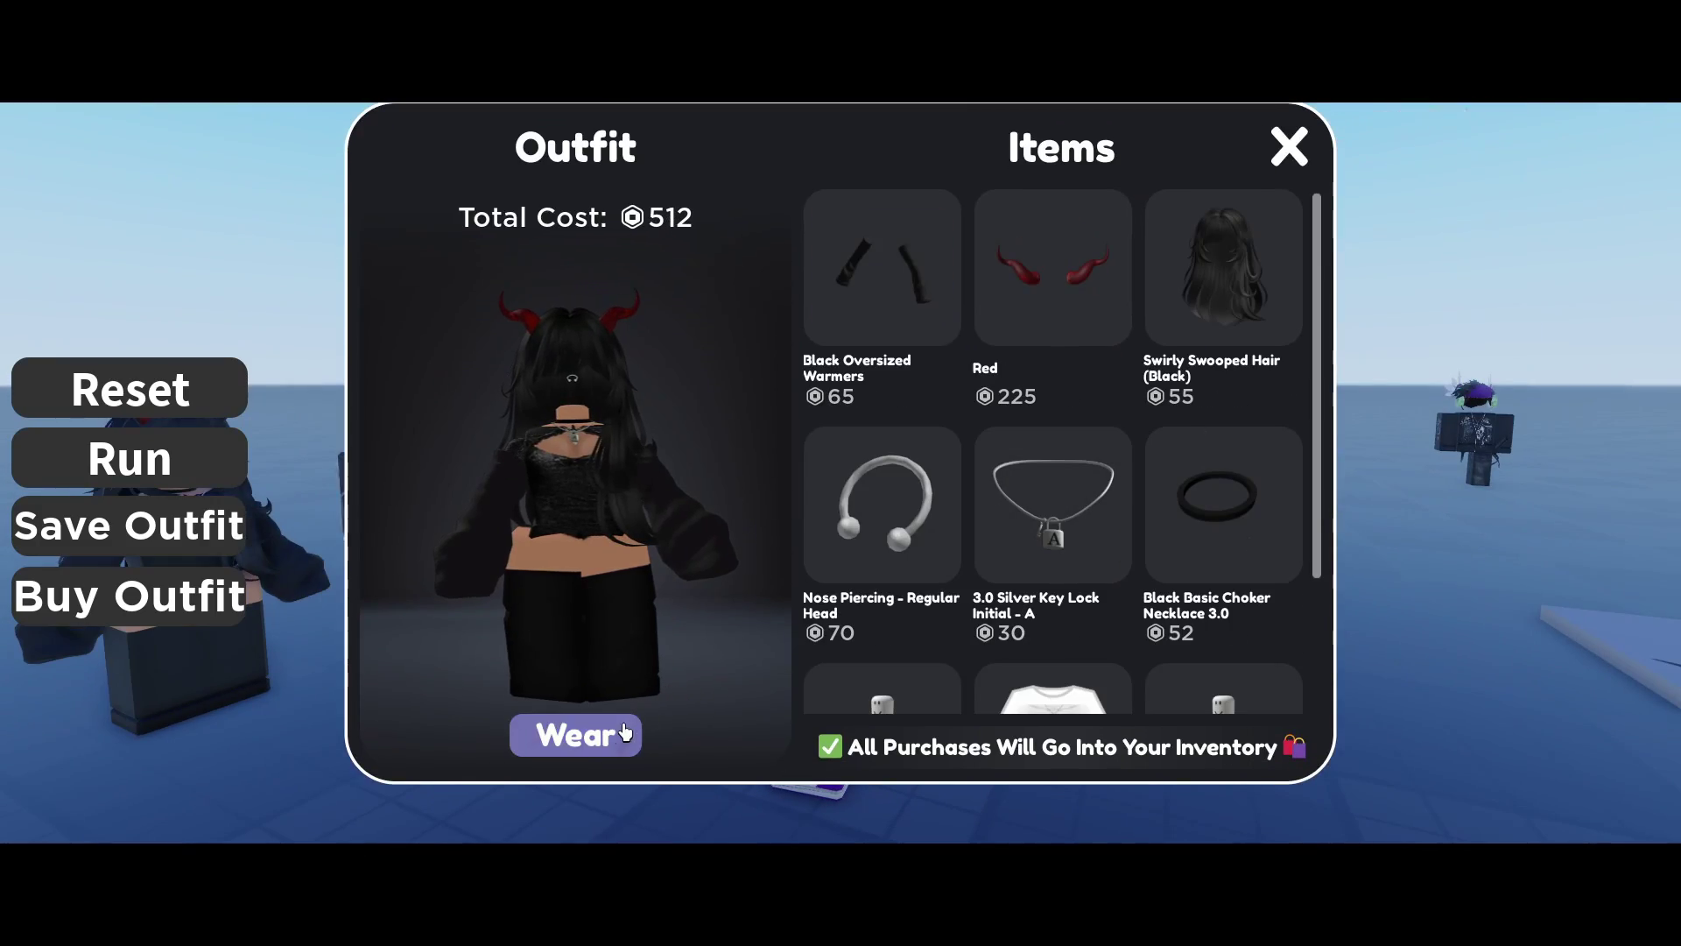
click(1289, 147)
- Reopen the details of the red-horned mannequin outfit, look over its items, and close them
key(s)
right_drag(1091, 507, 1091, 507)
click(691, 501)
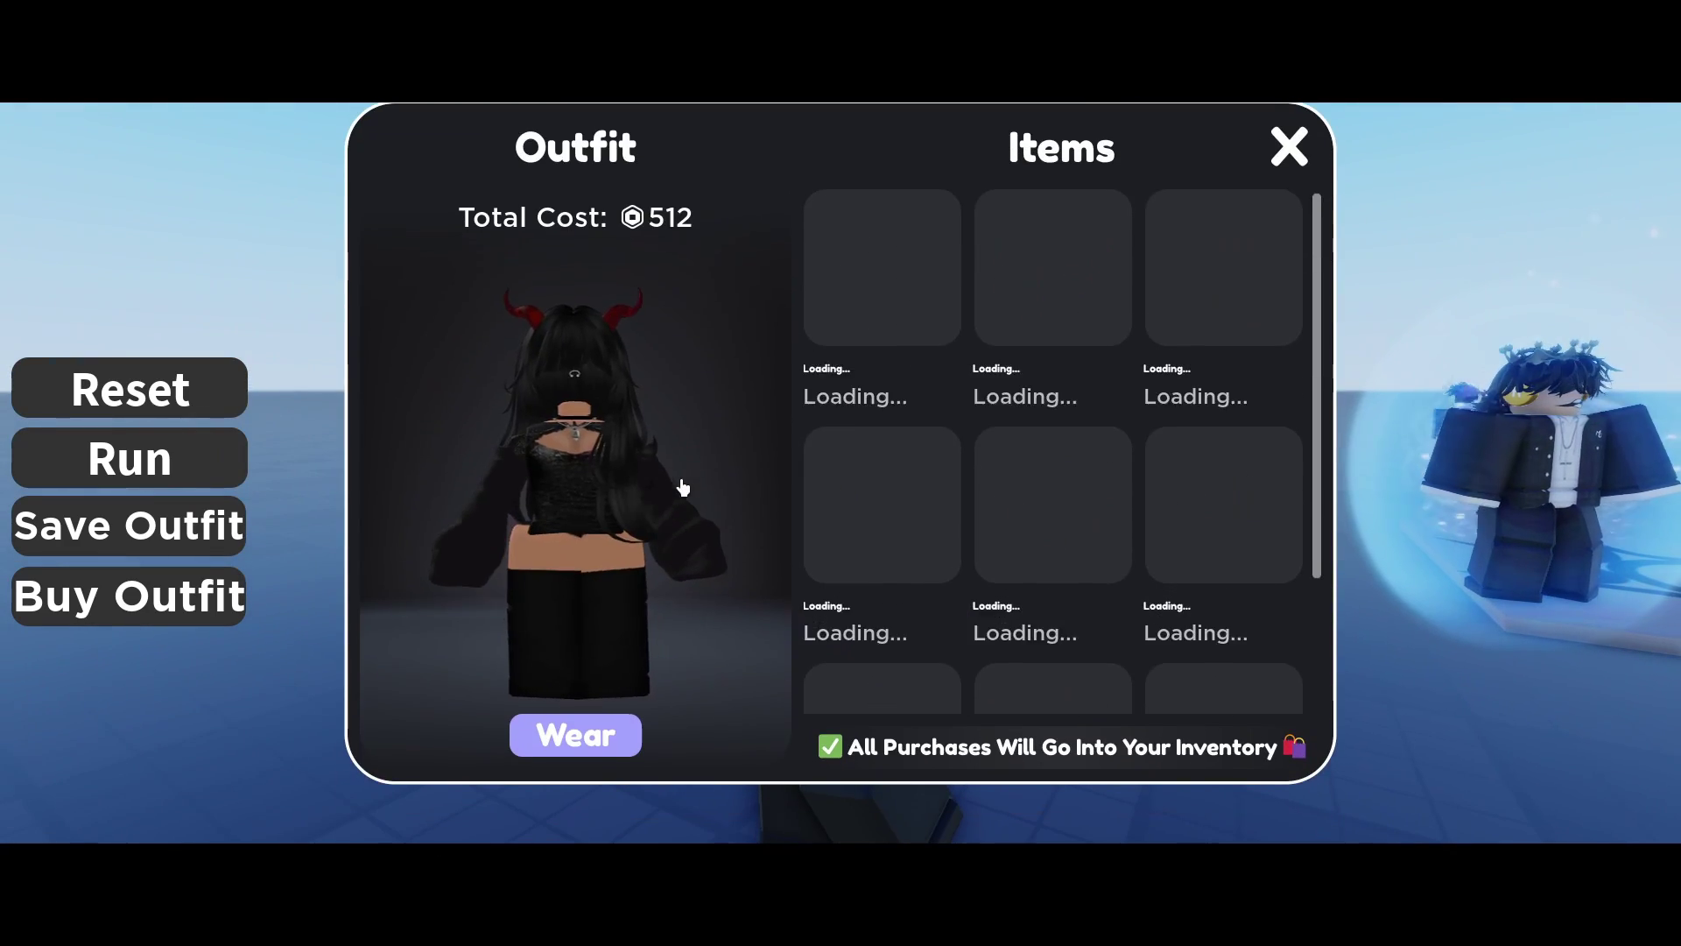
scroll(1049, 450, down, 2)
scroll(1050, 449, up, 3)
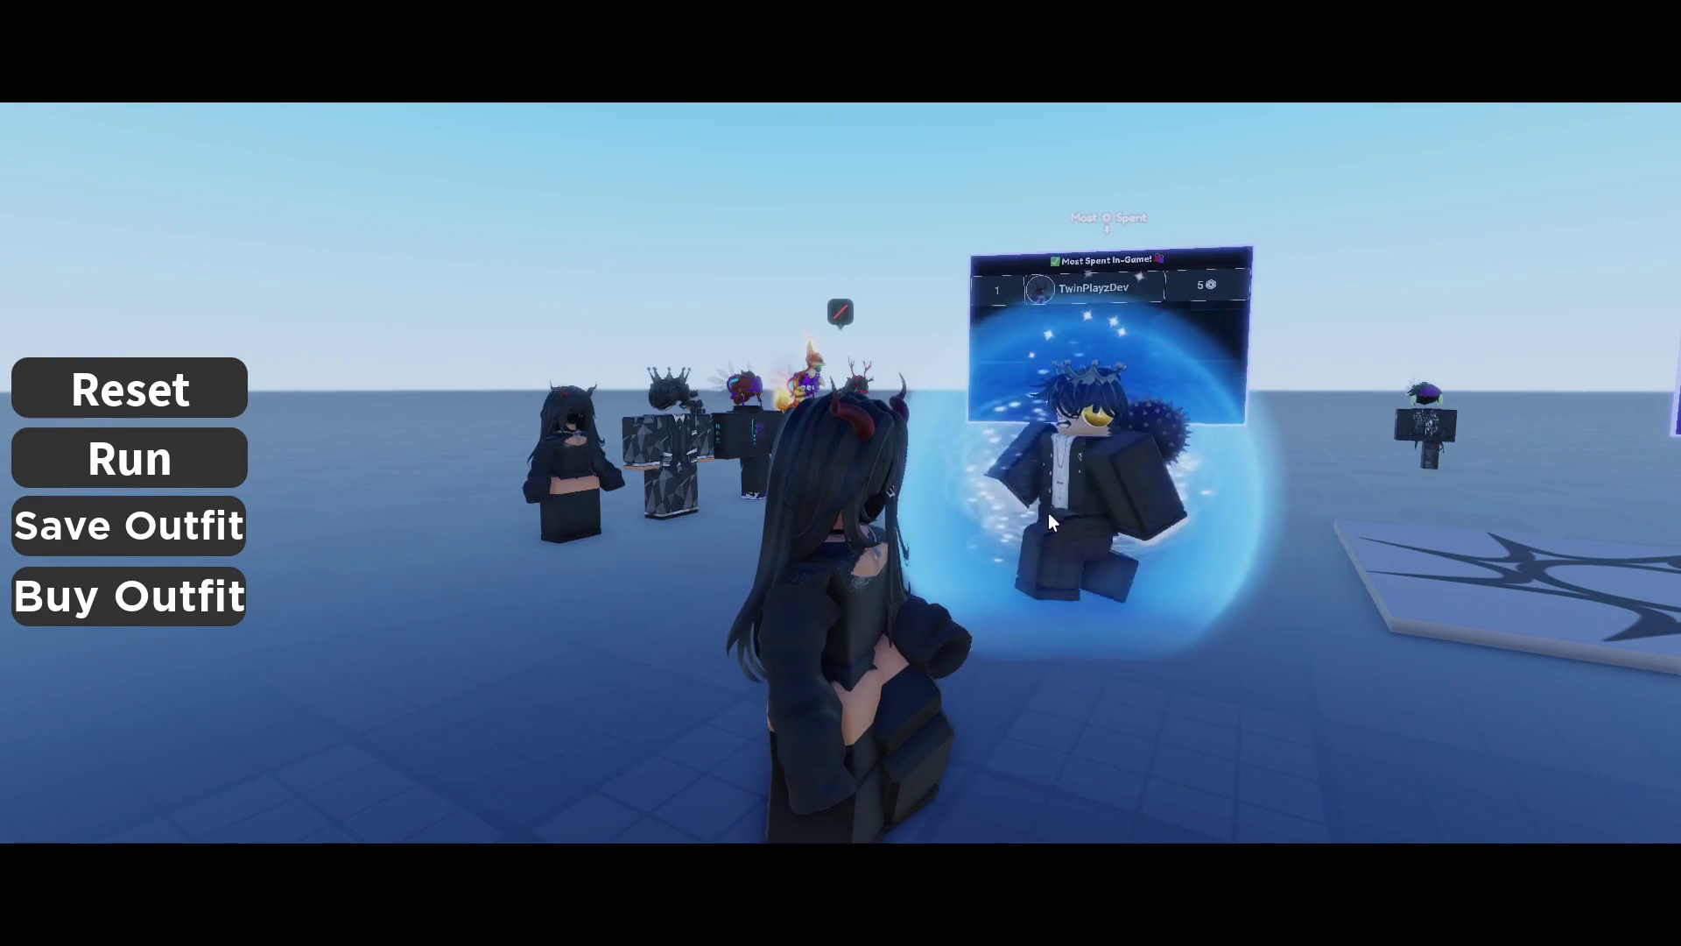
key(d)
right_drag(1049, 508, 960, 497)
key(s)
scroll(960, 497, up, 3)
key(w)
scroll(960, 497, down, 3)
key(s)
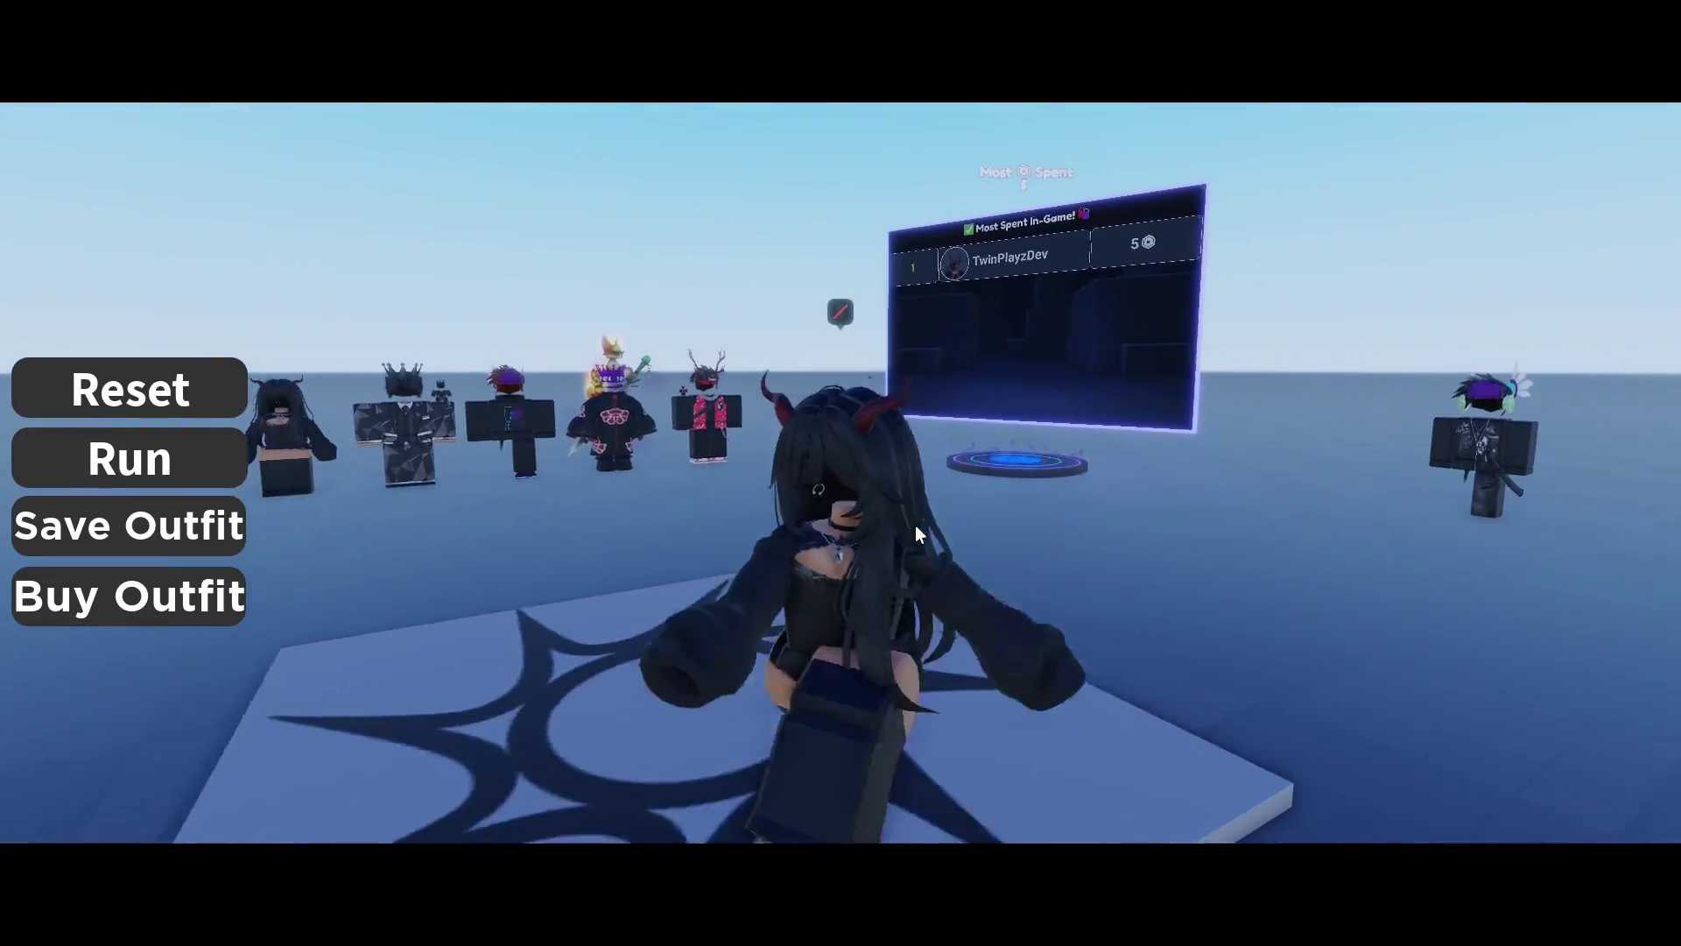
key(a)
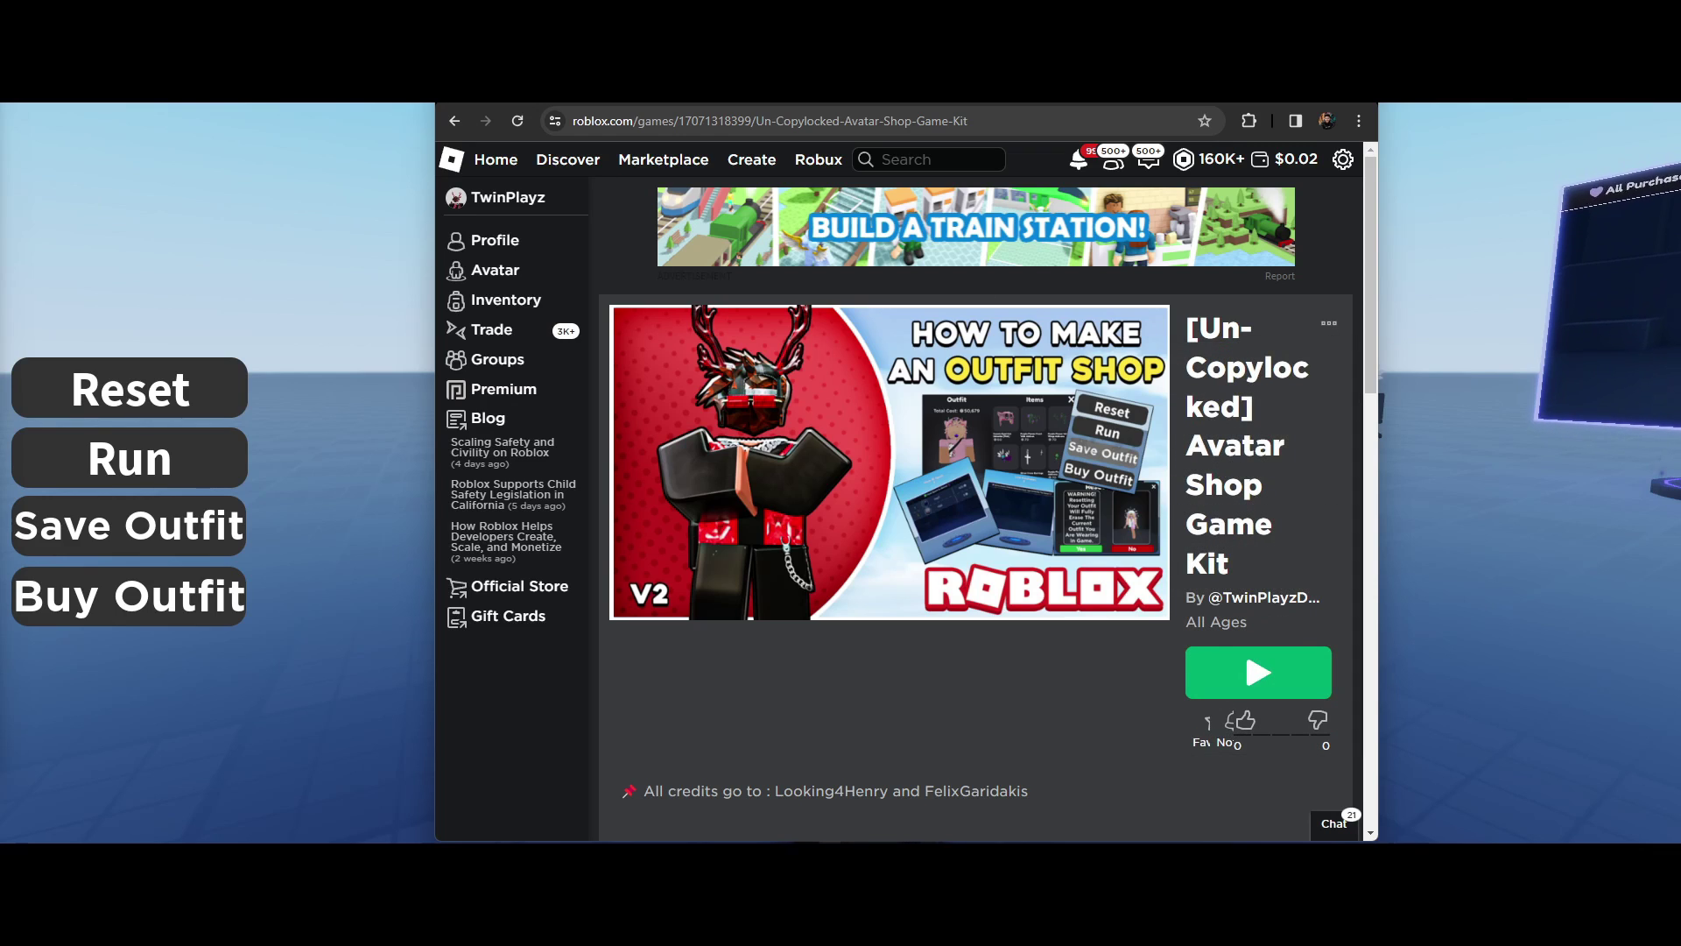
key(d)
key(w)
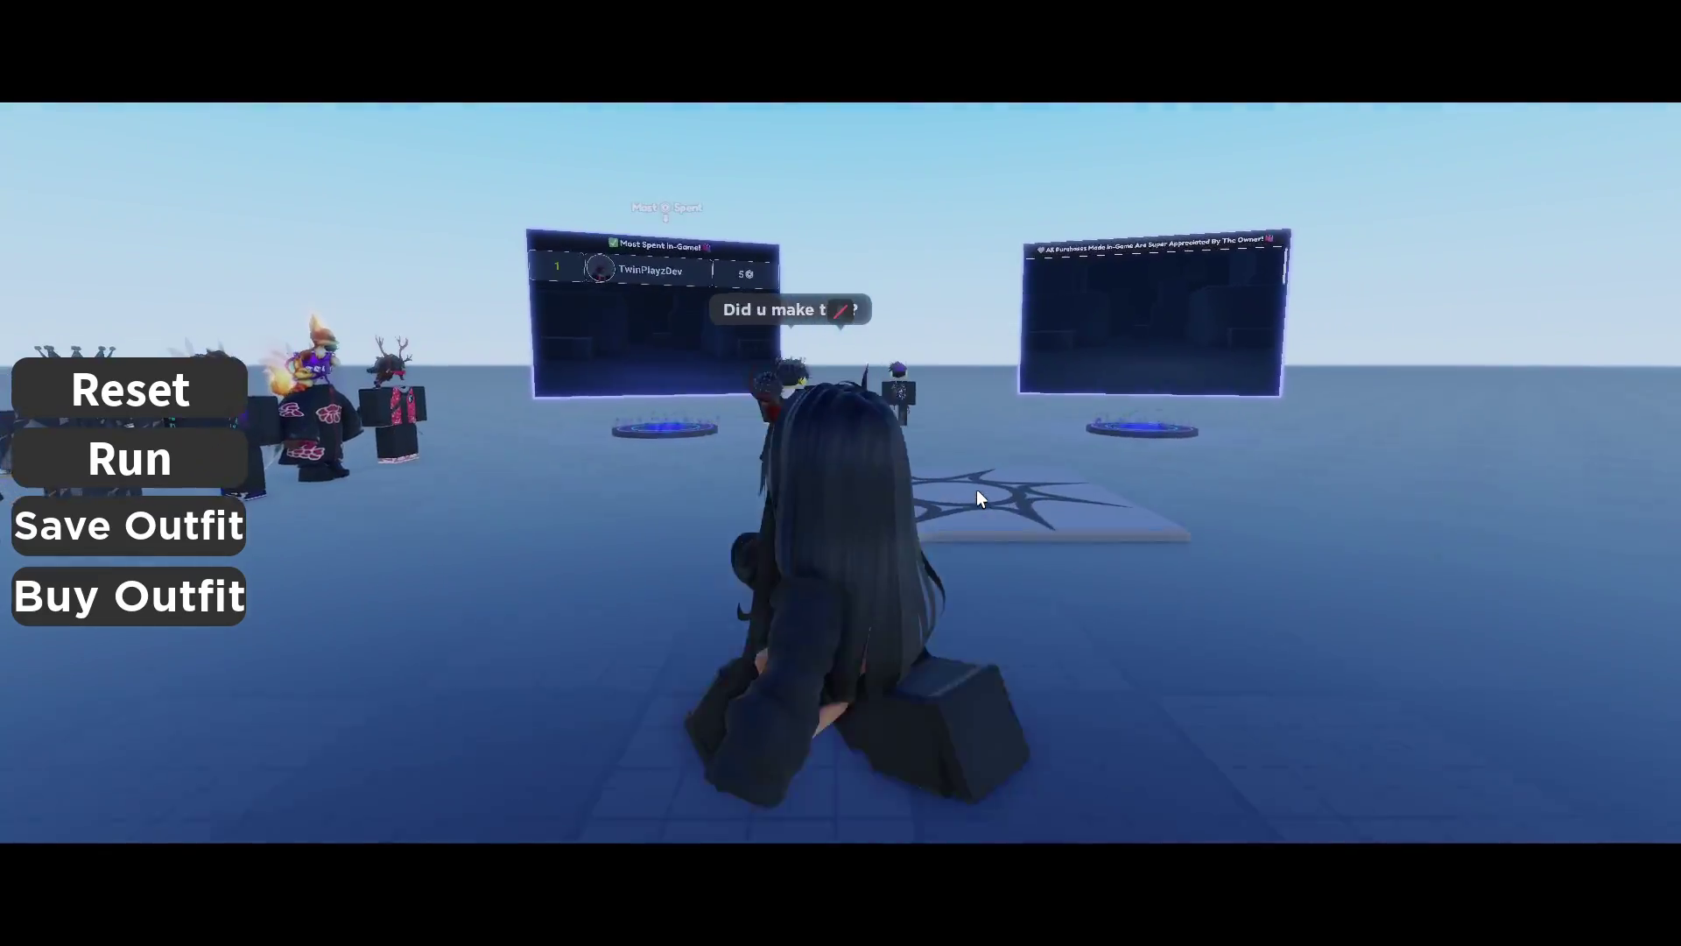
key(s)
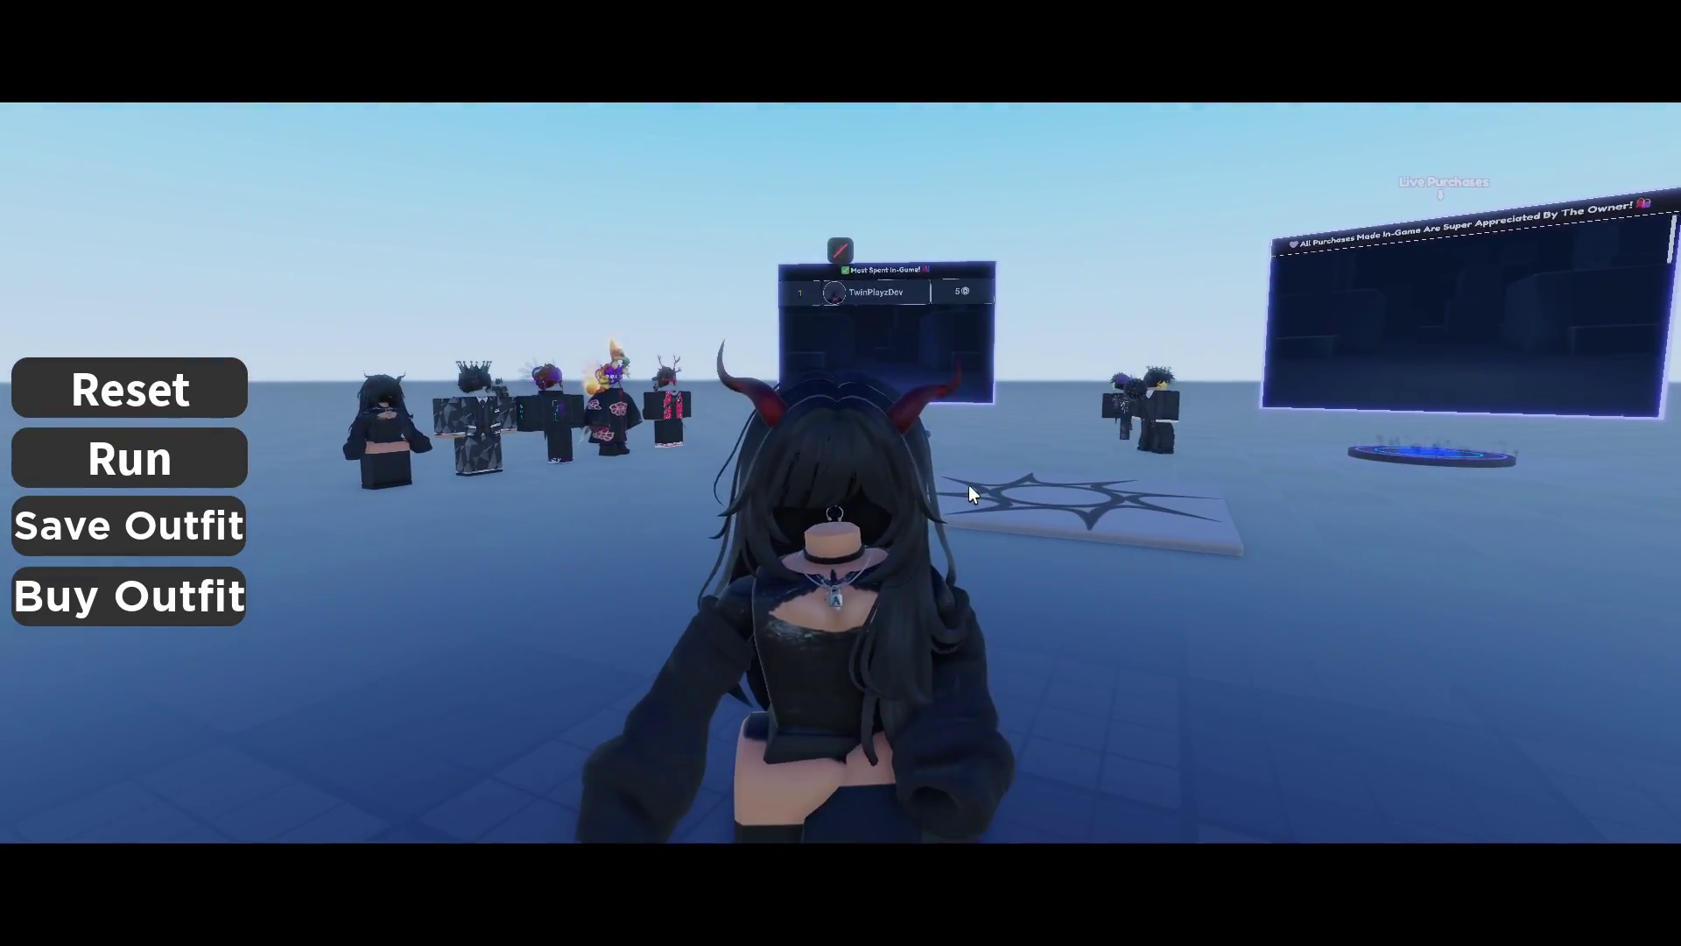
key(w)
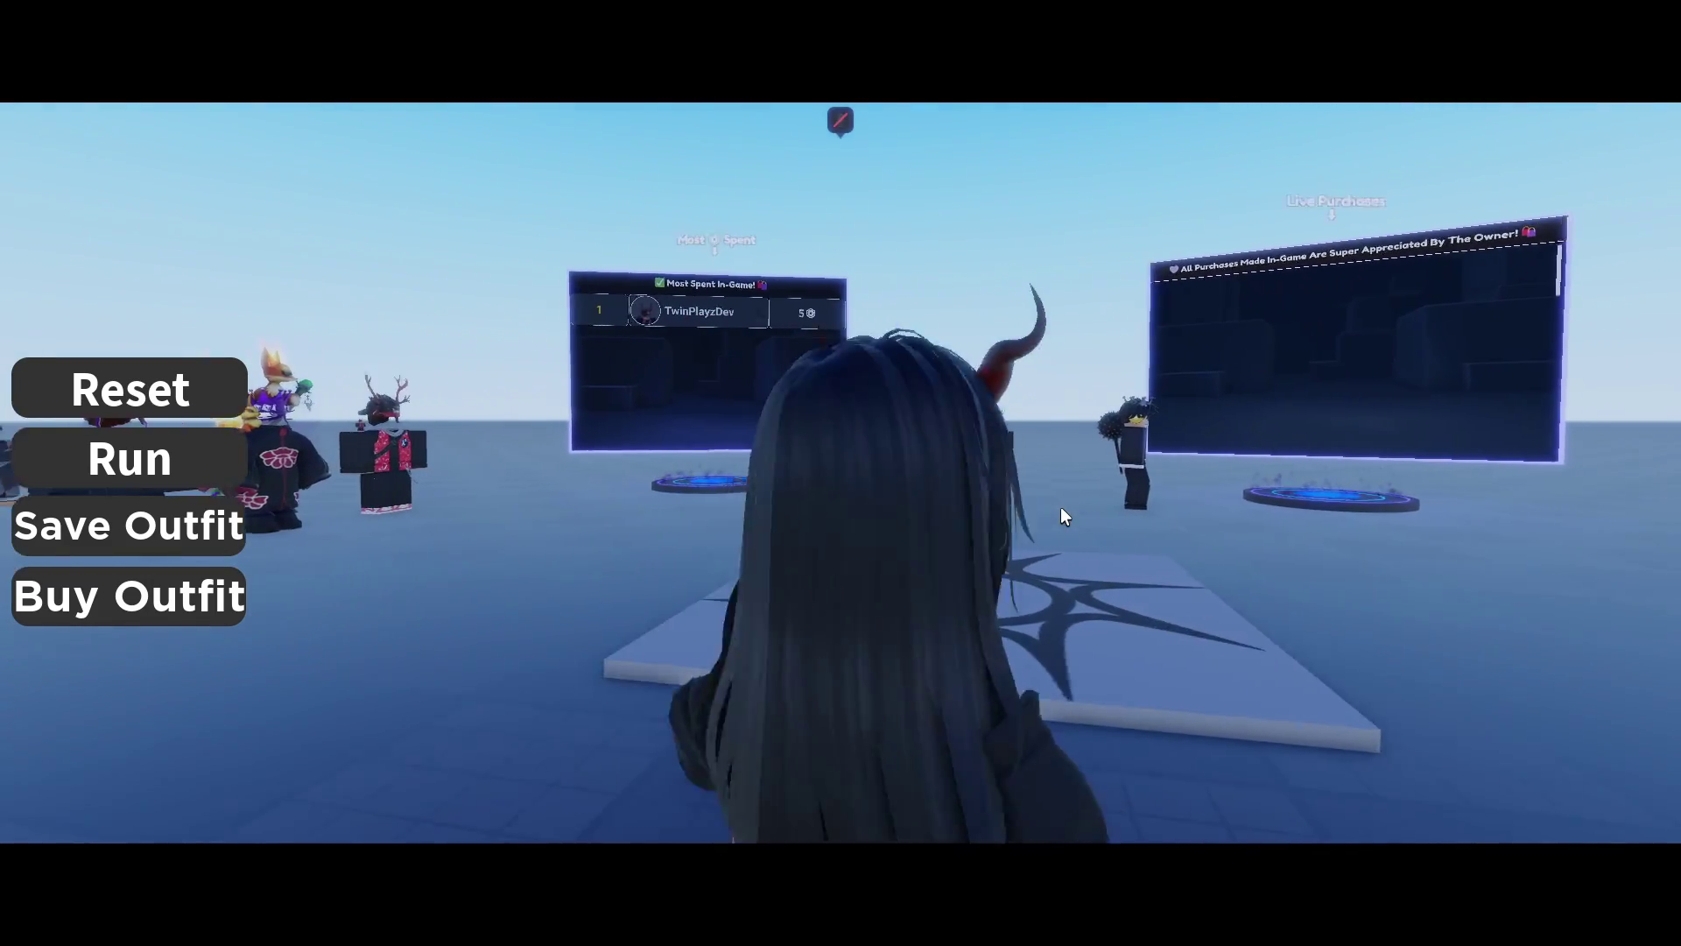
key(s)
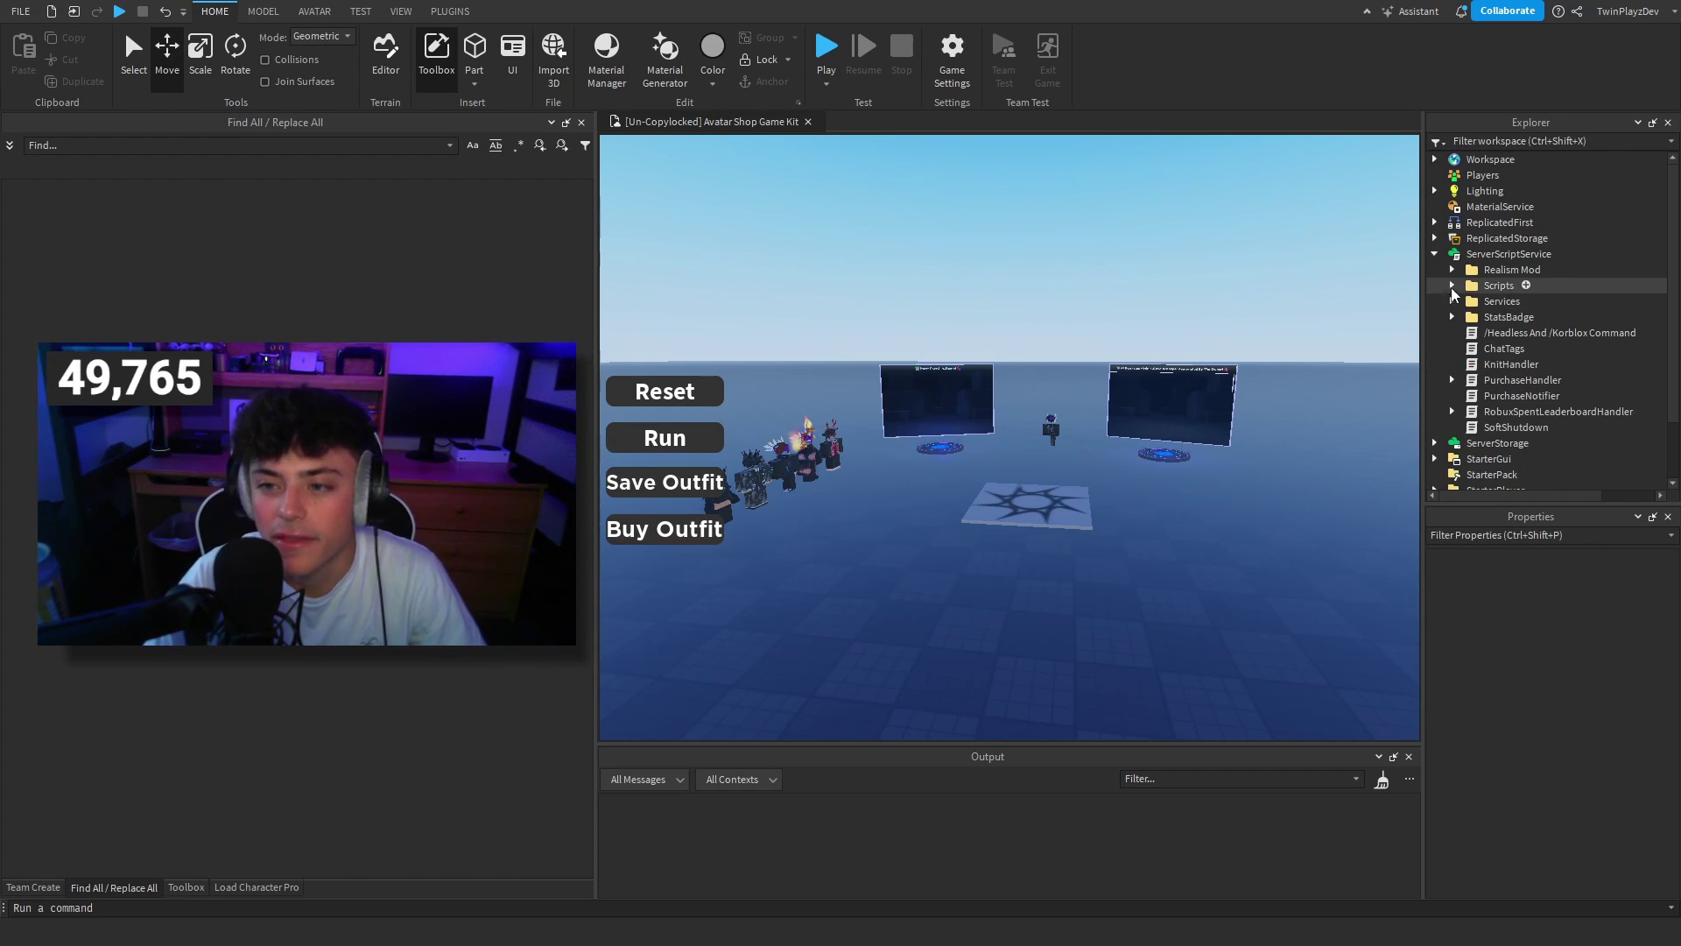
- Switch to Roblox Studio and examine the mannequins, leaderboards and spawn platform in the Avatar Shop Game Kit place
key(w)
right_drag(1047, 323, 1100, 423)
key(d)
scroll(1101, 422, up, 8)
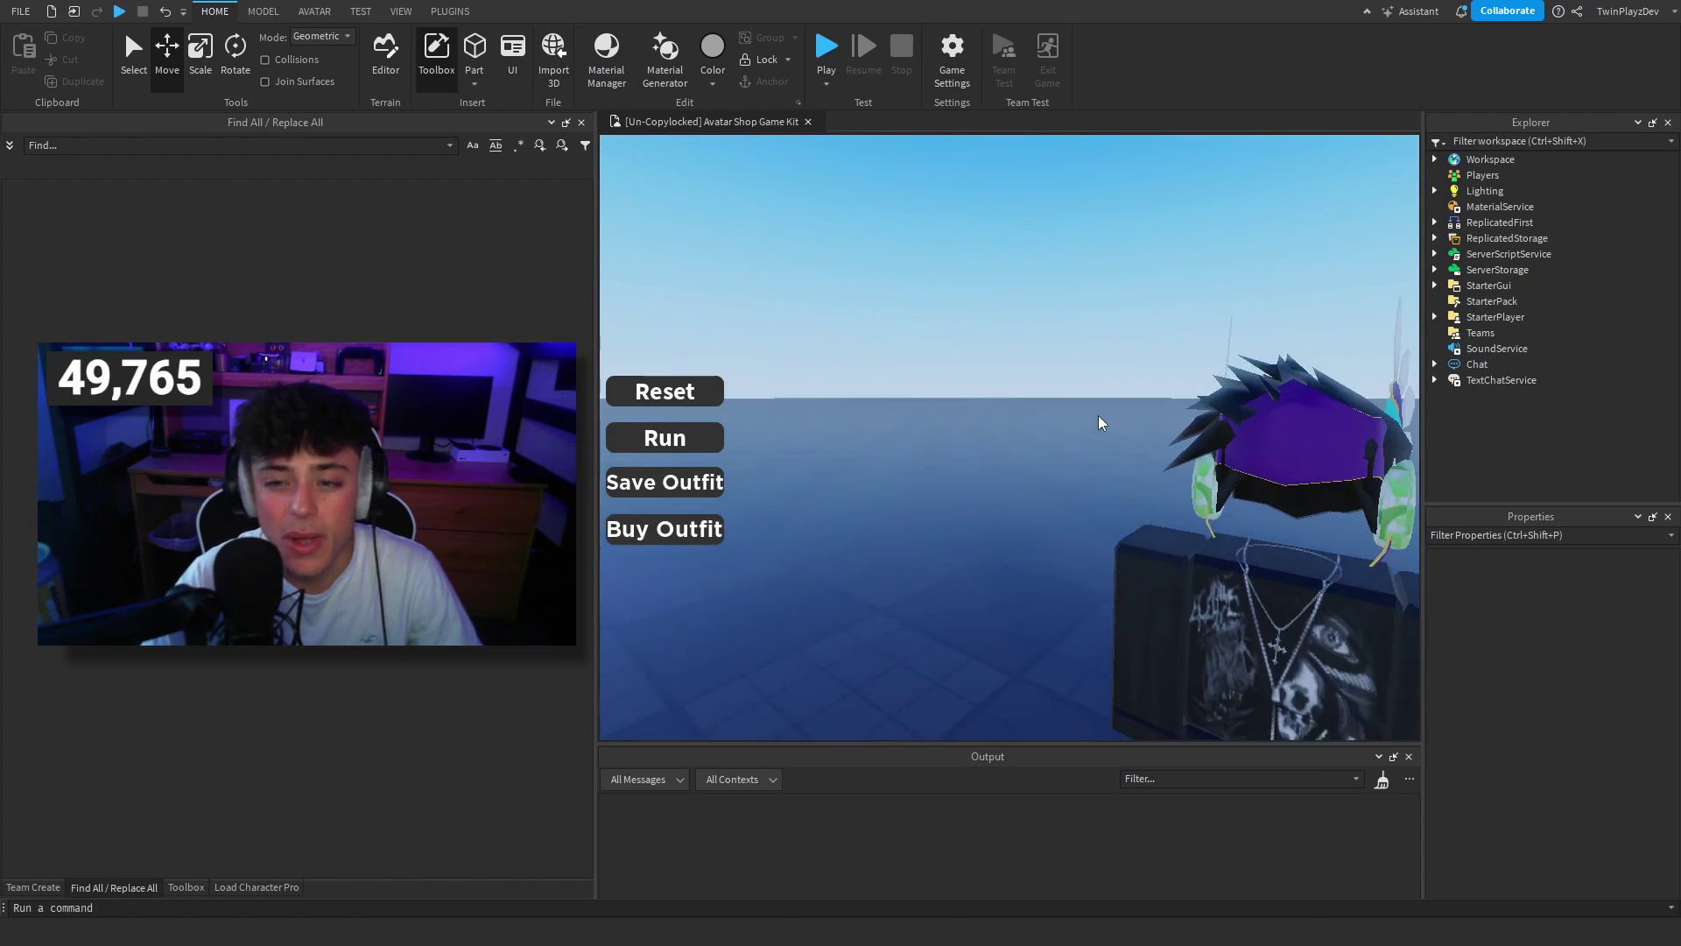
right_drag(979, 424, 982, 421)
key(s)
scroll(1079, 520, up, 10)
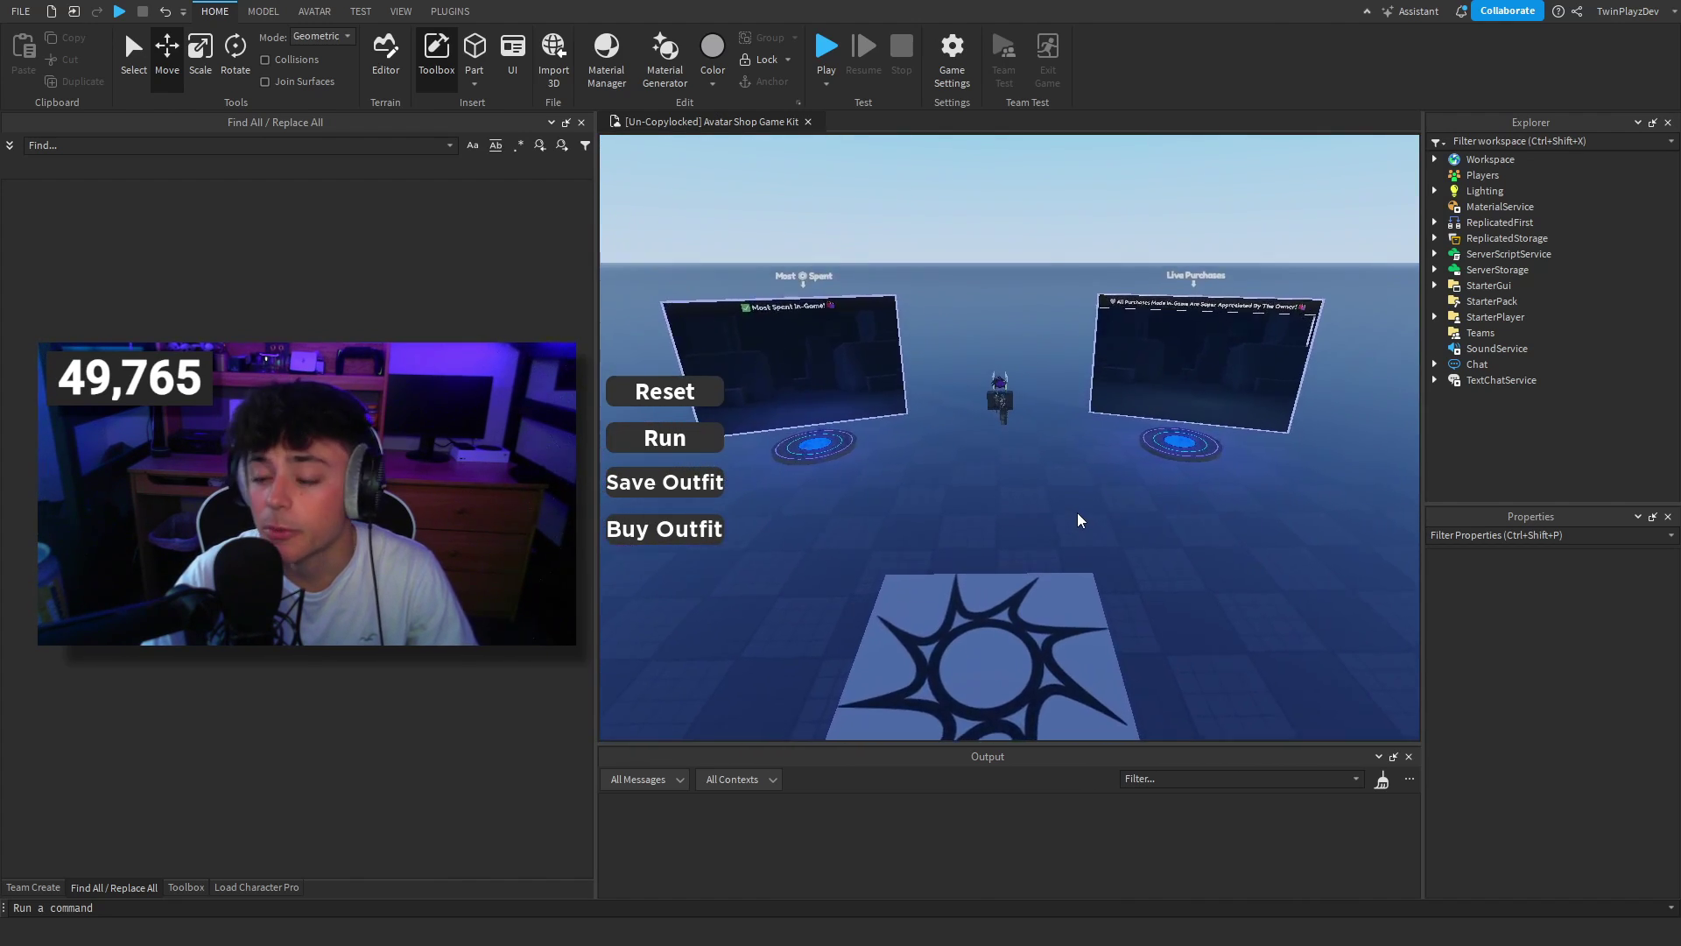
key(s)
key(a)
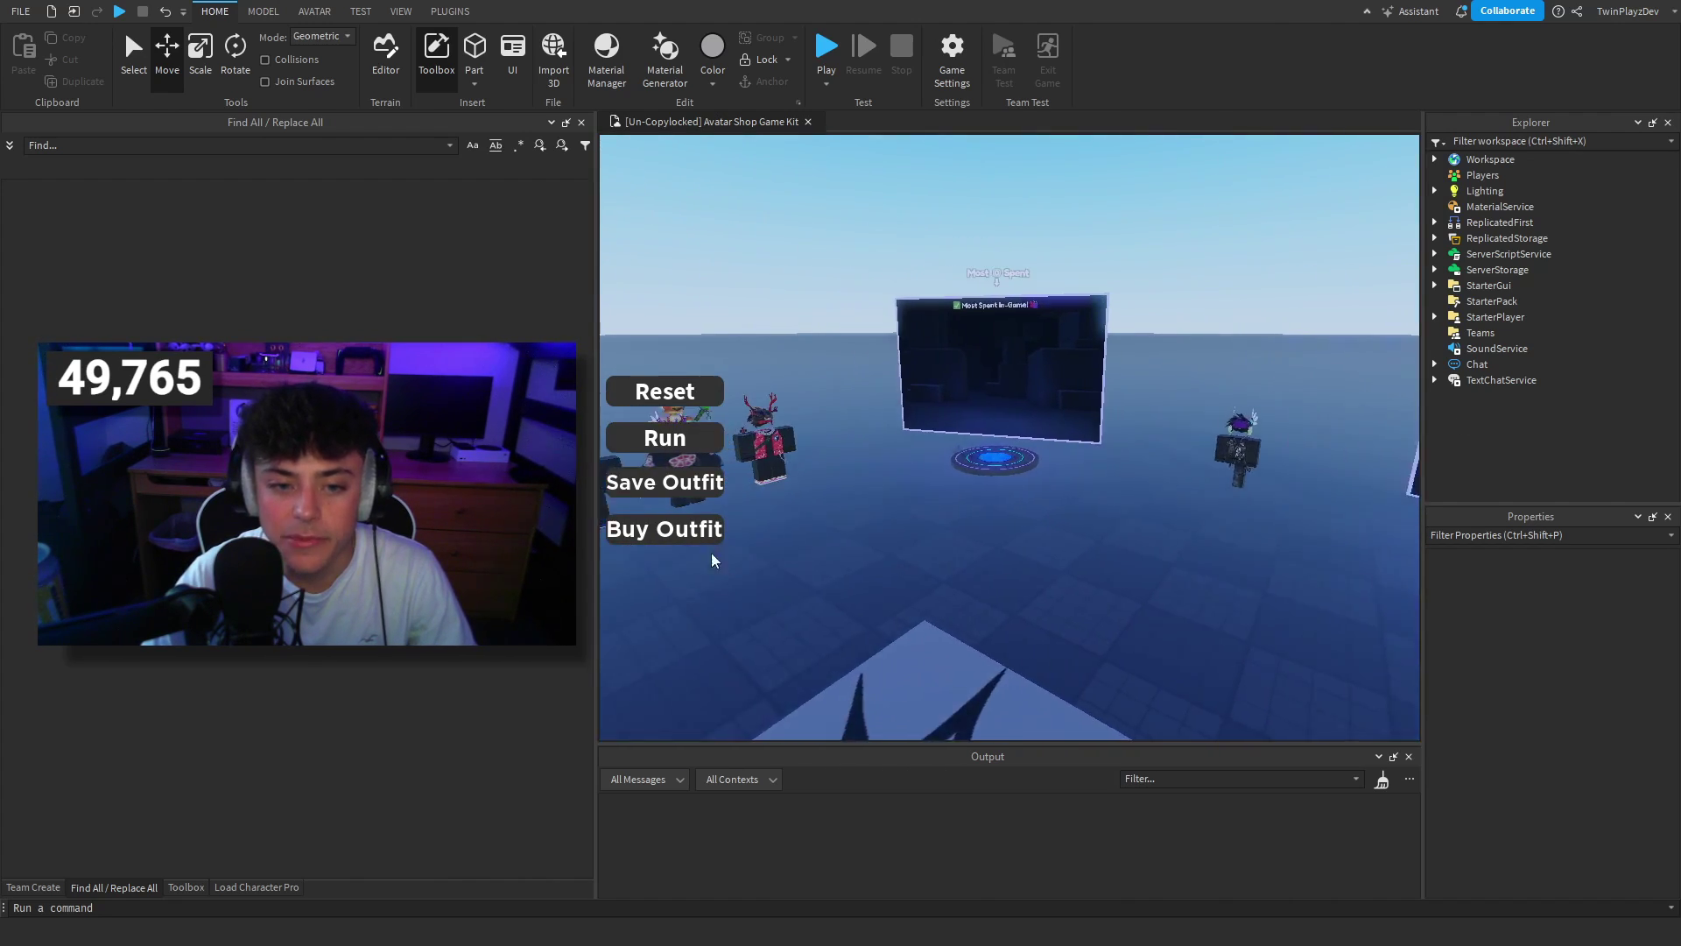
key(s)
right_drag(980, 578, 1163, 531)
key(w)
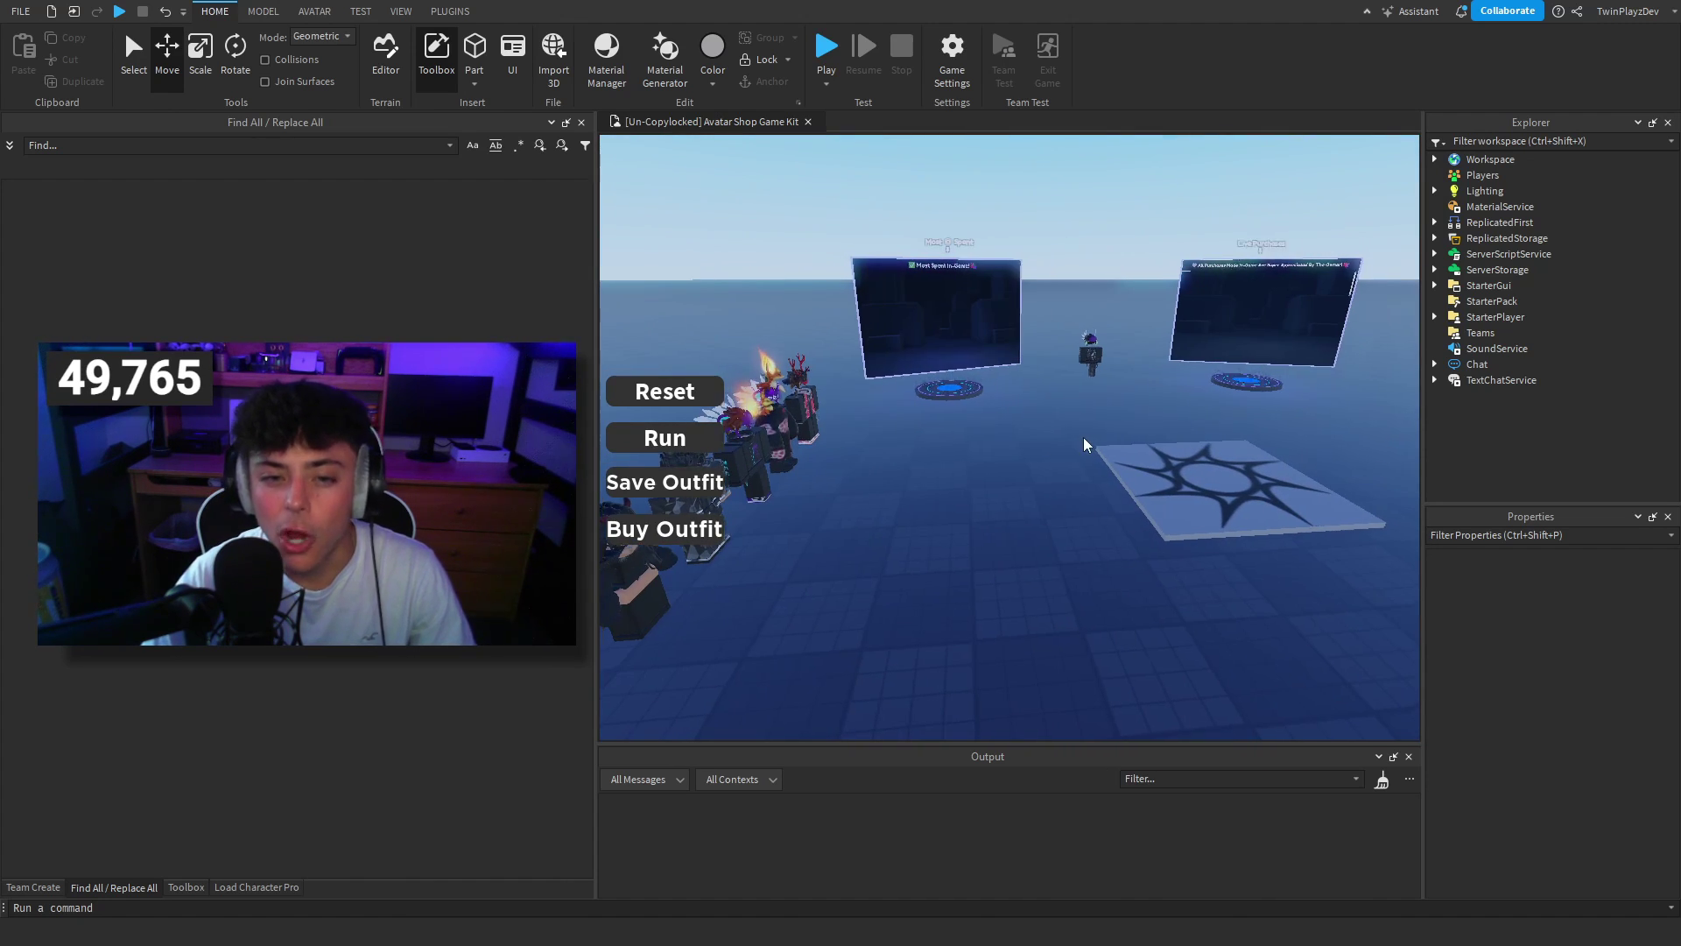
right_drag(1083, 445, 1083, 443)
key(d)
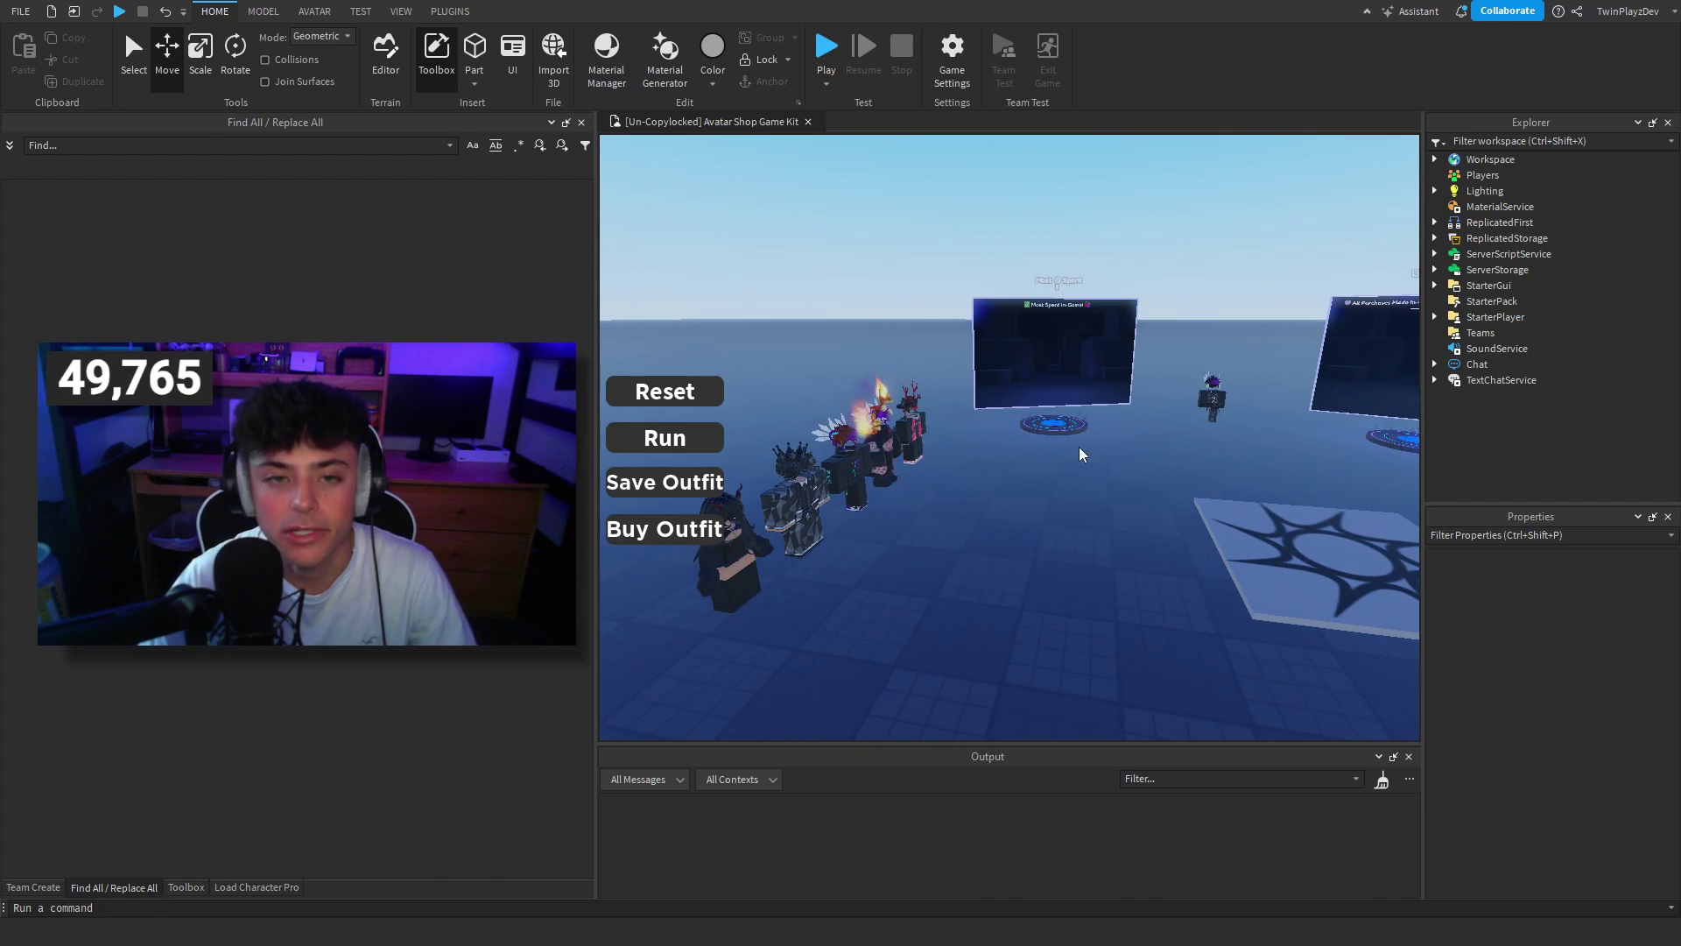
right_drag(1066, 502, 1066, 502)
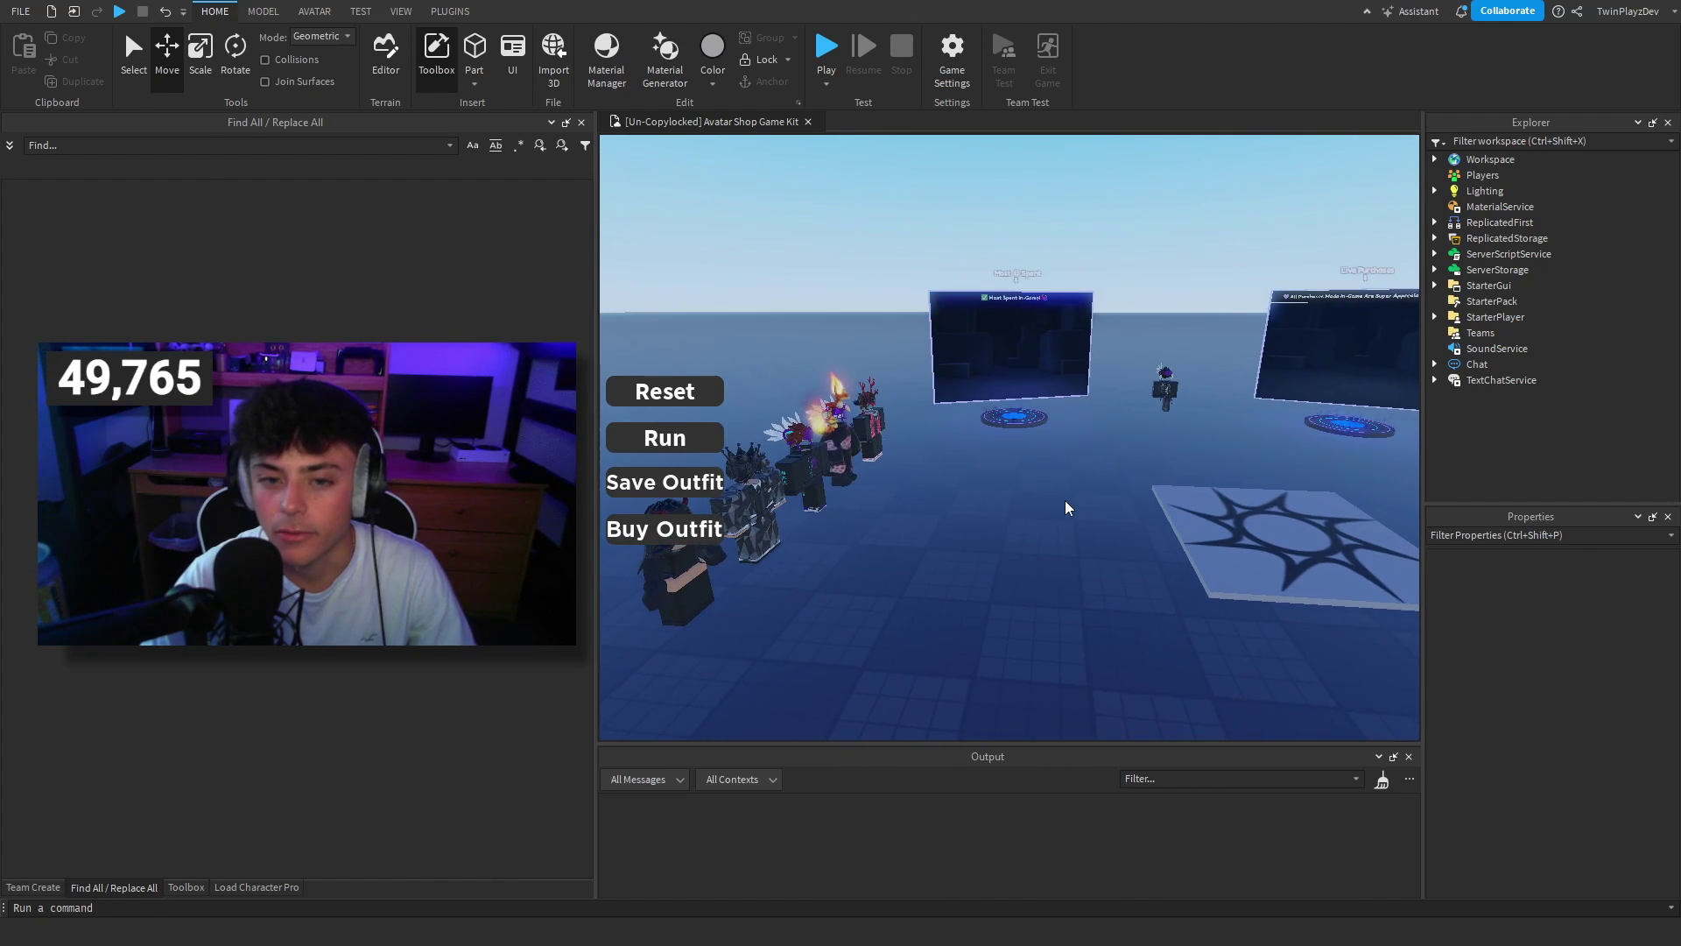
- Open the Load Character Pro plugin, and show the saved models in the Toolbox inventory
click(451, 11)
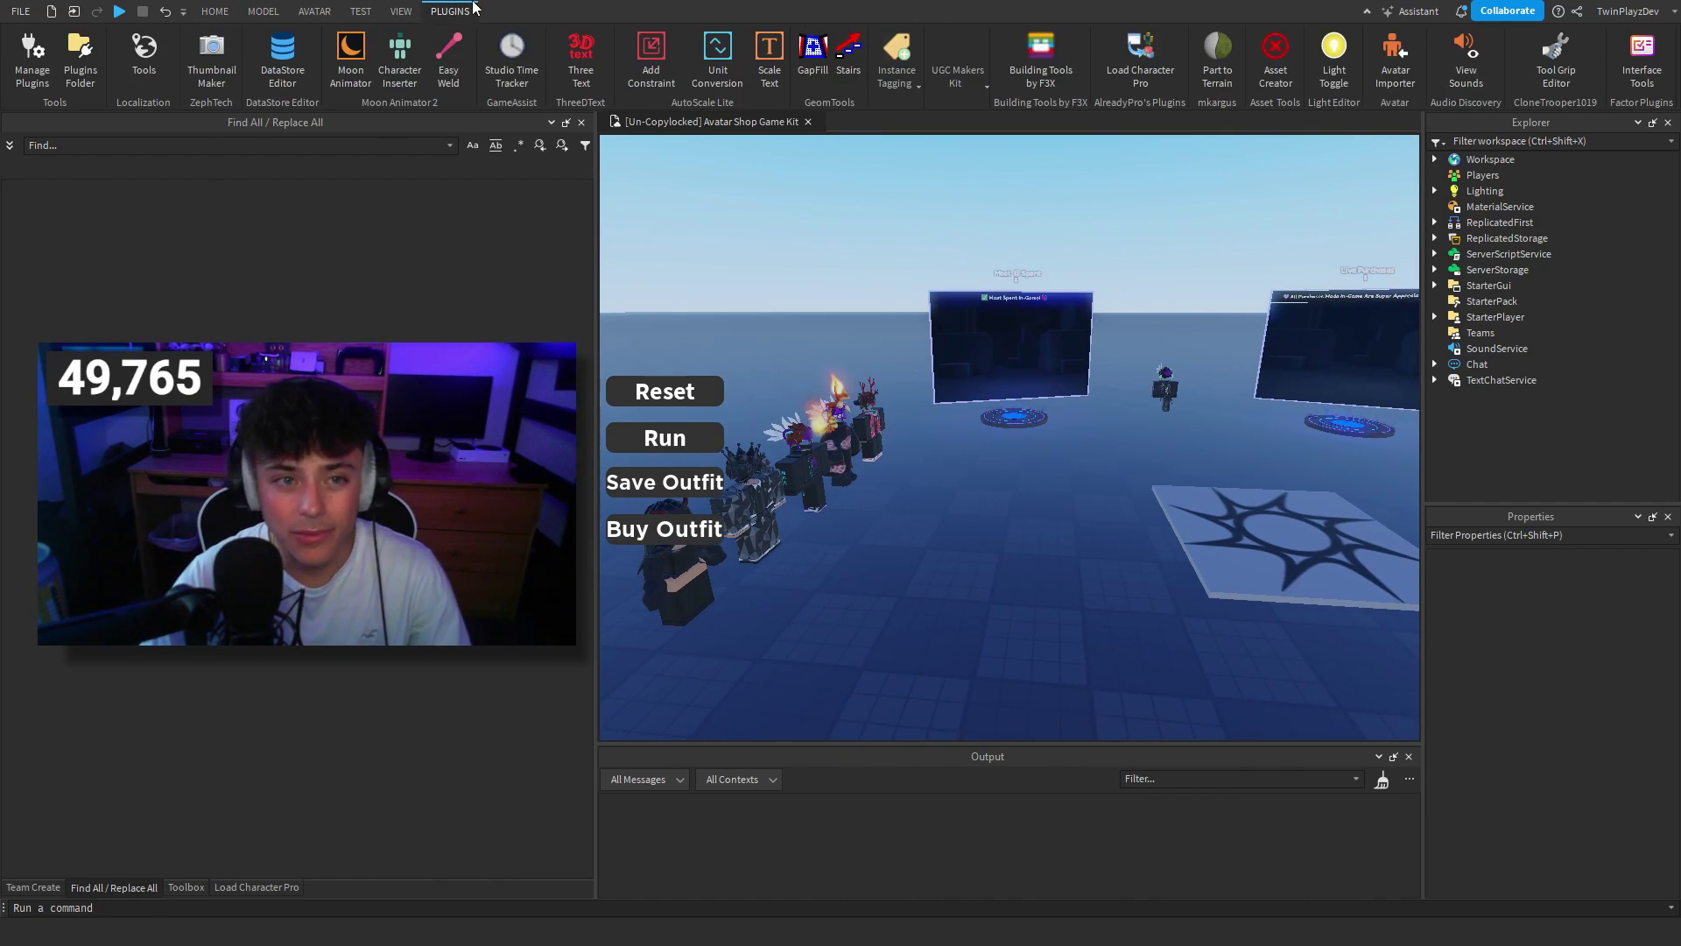
right_drag(1133, 461, 1134, 462)
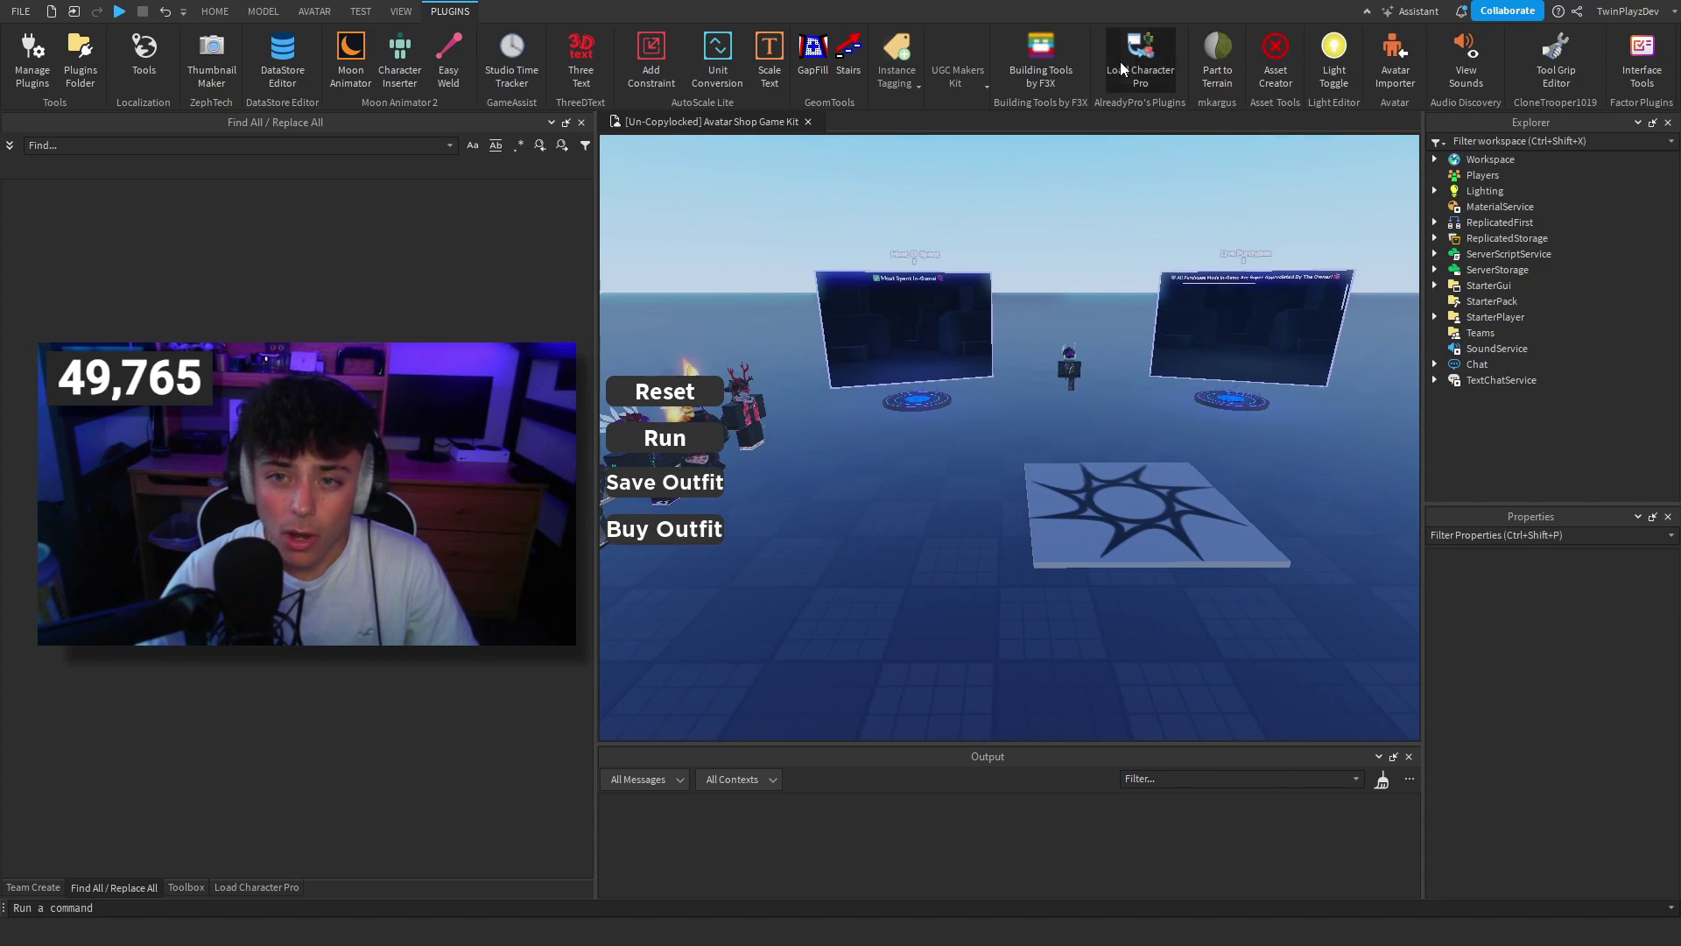
click(1154, 55)
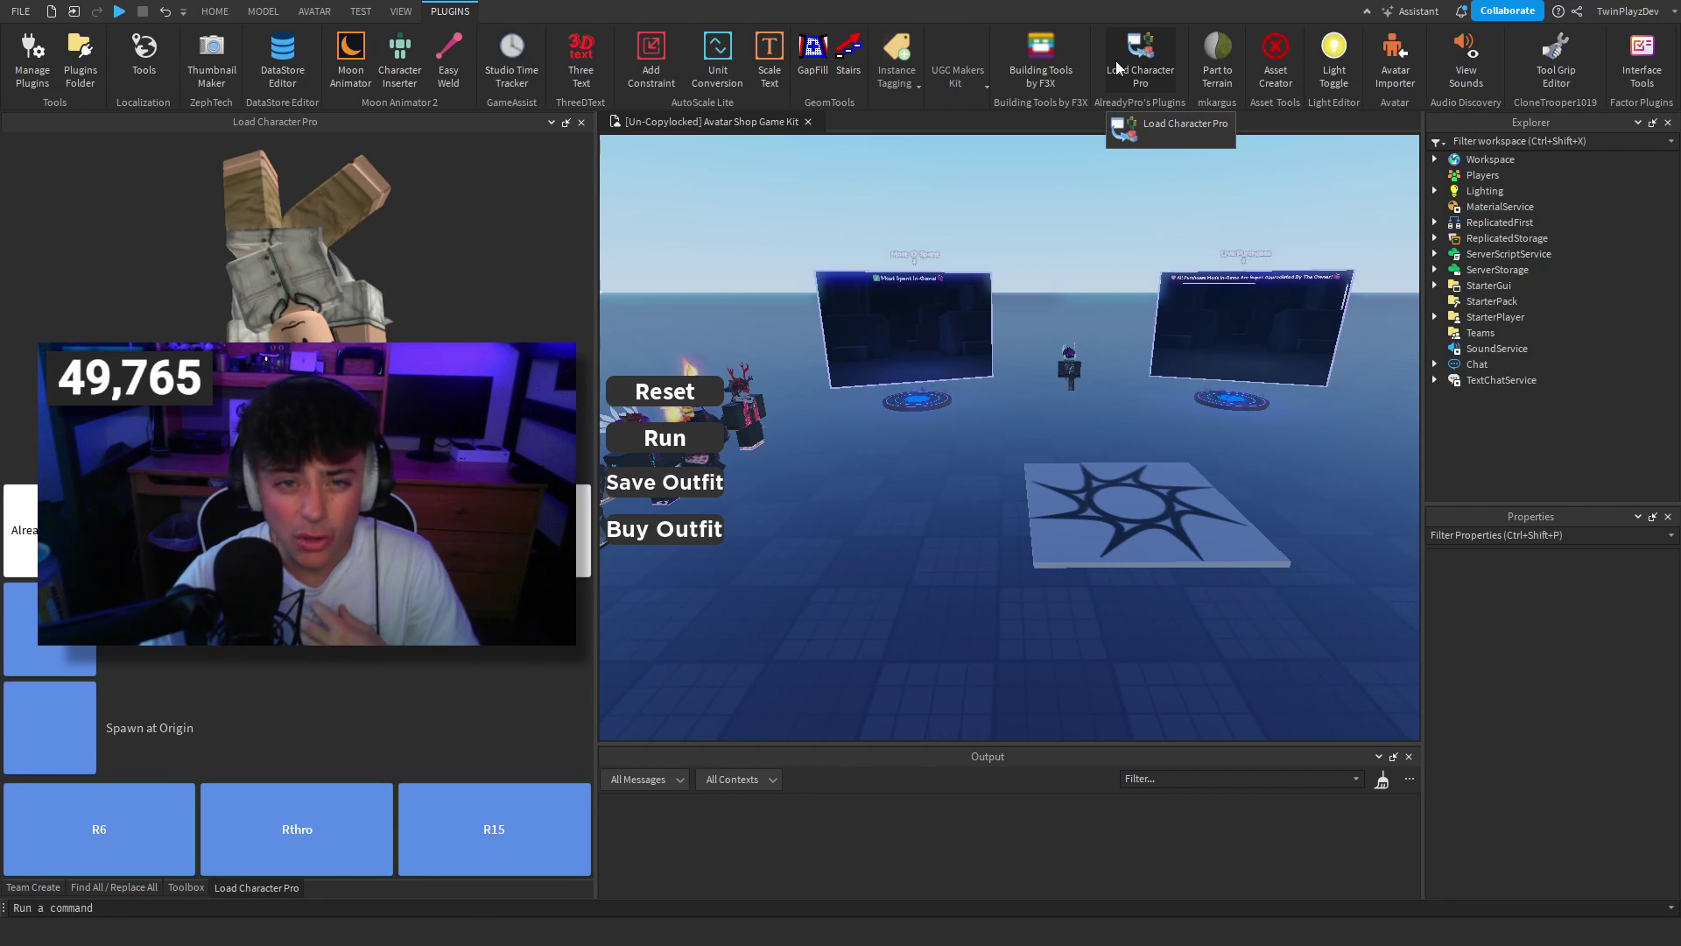
click(183, 887)
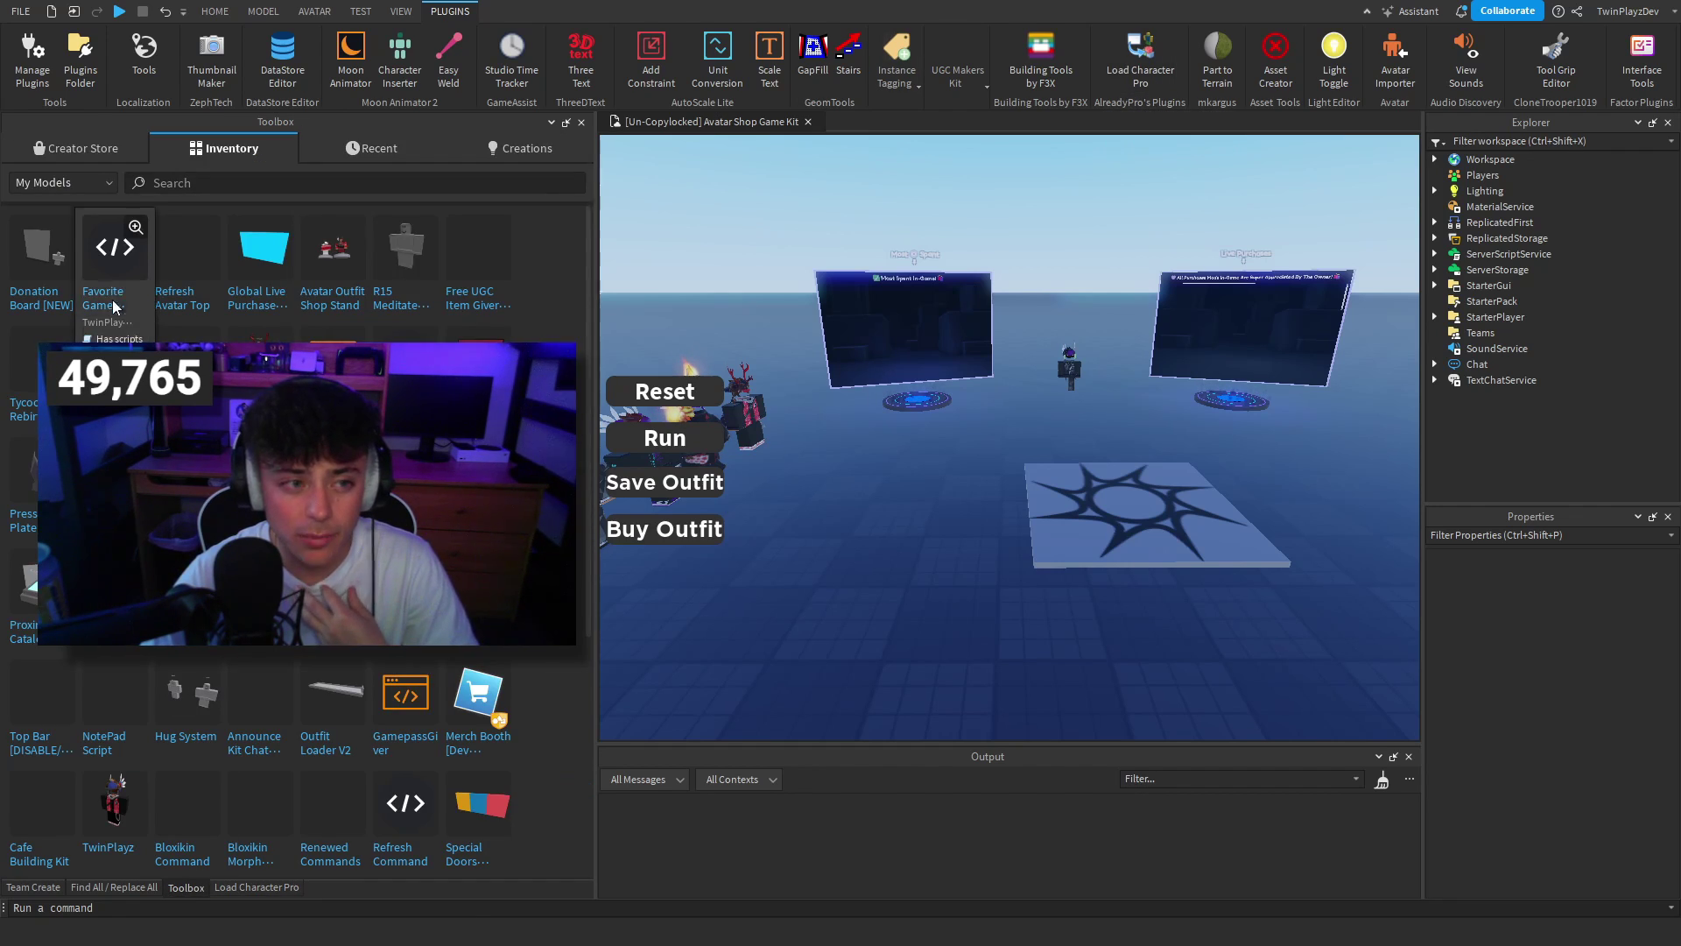
- Show the plugins in the Creator Store, and bring the Load Character Pro plugin back up
click(77, 149)
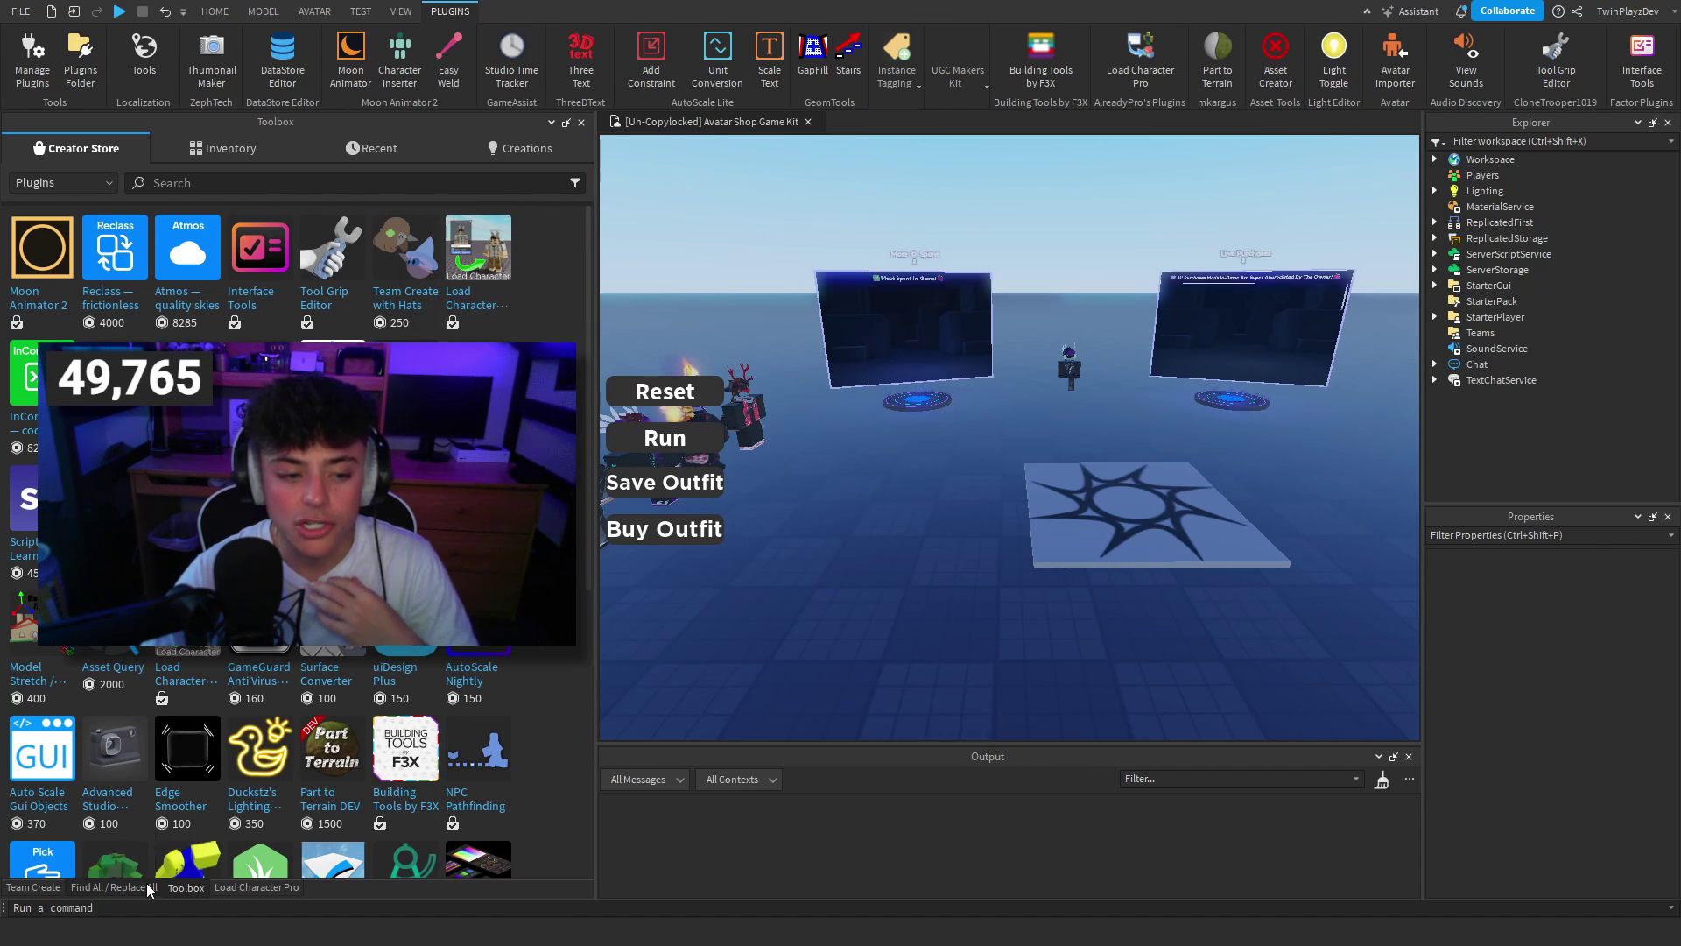
click(103, 887)
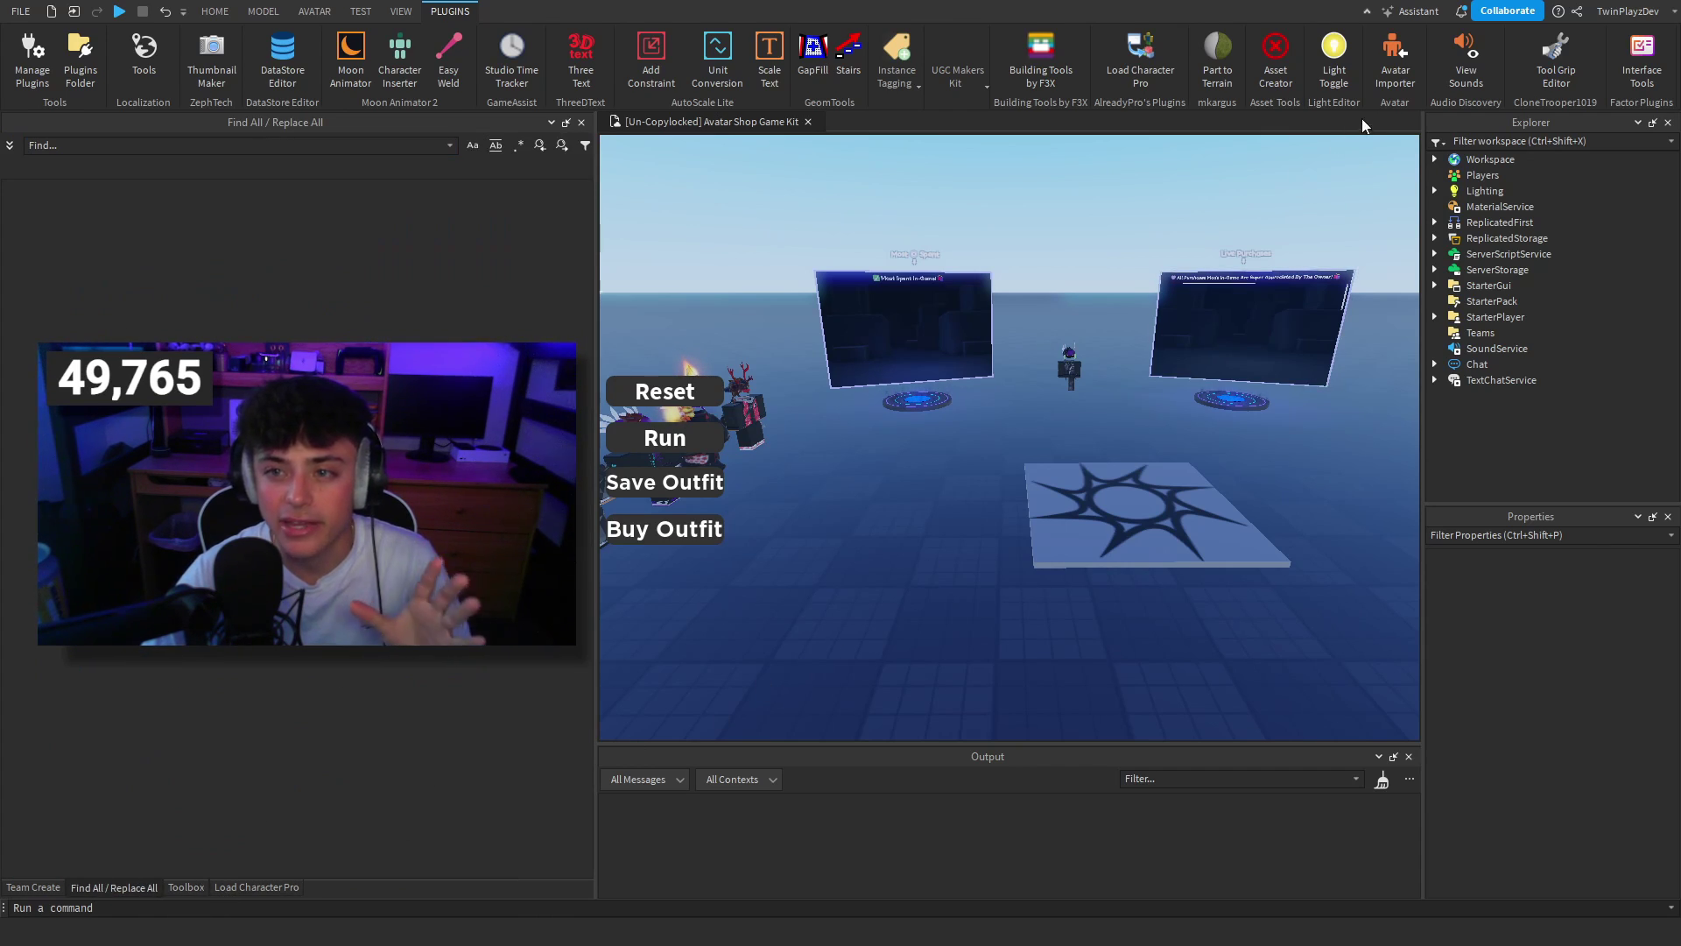
click(272, 888)
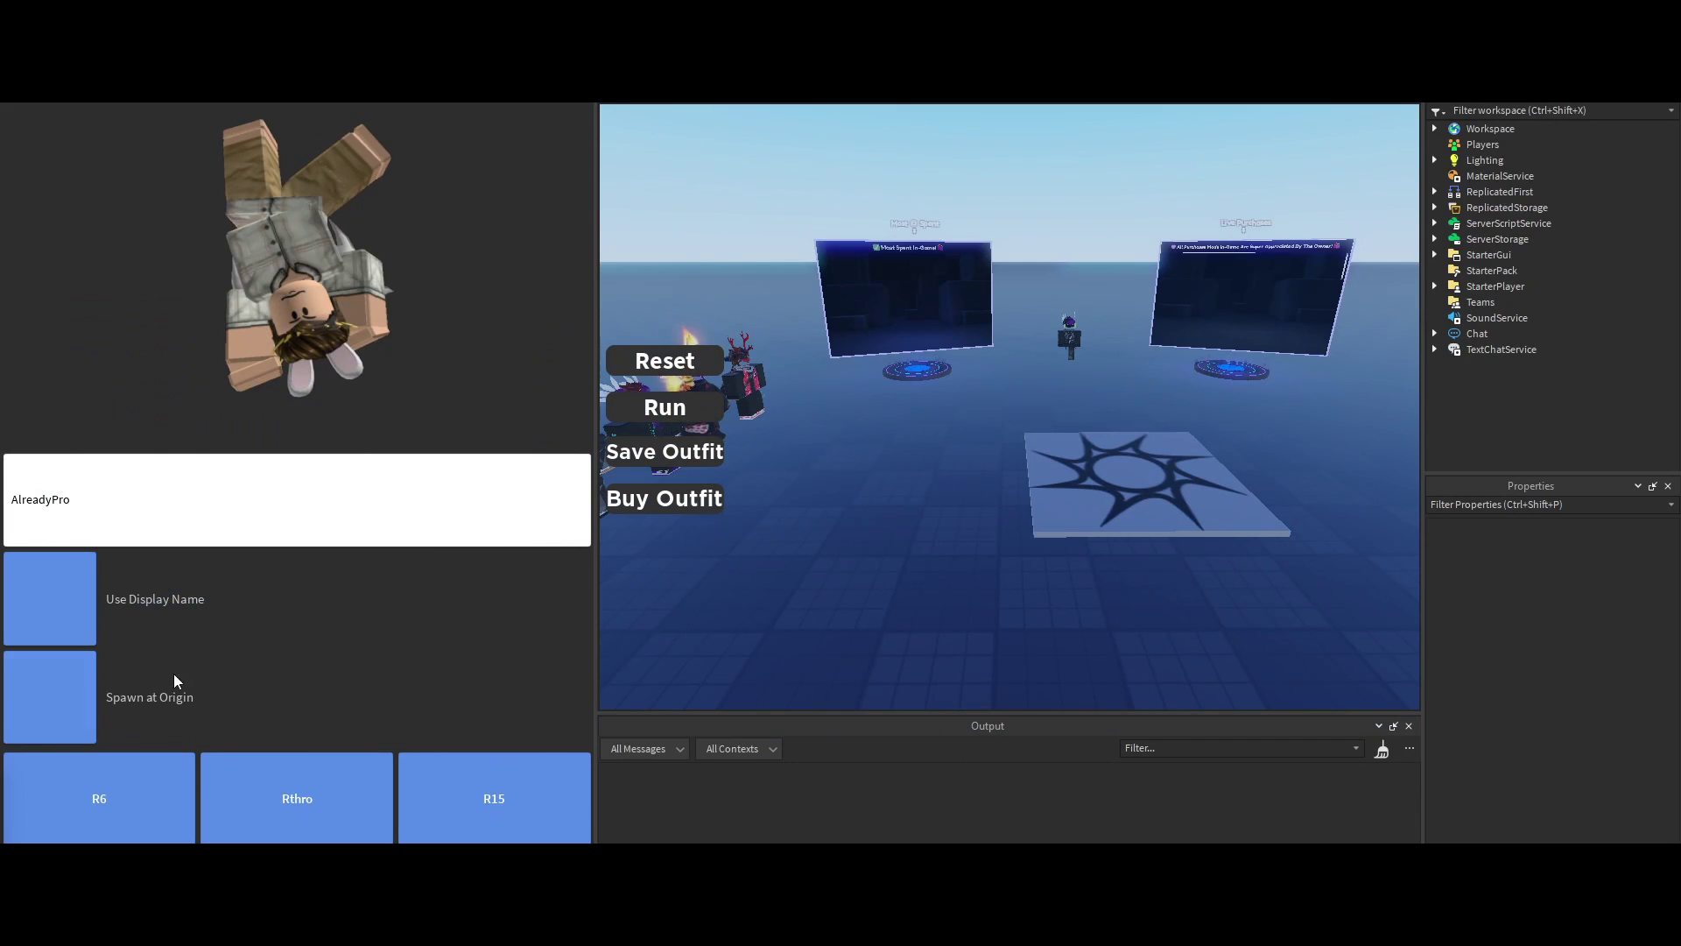
- Spawn the AlreadyPro character and place it, turned 90 degrees, at the end of the mannequin row beside the red-horned outfit
right_drag(907, 407, 771, 438)
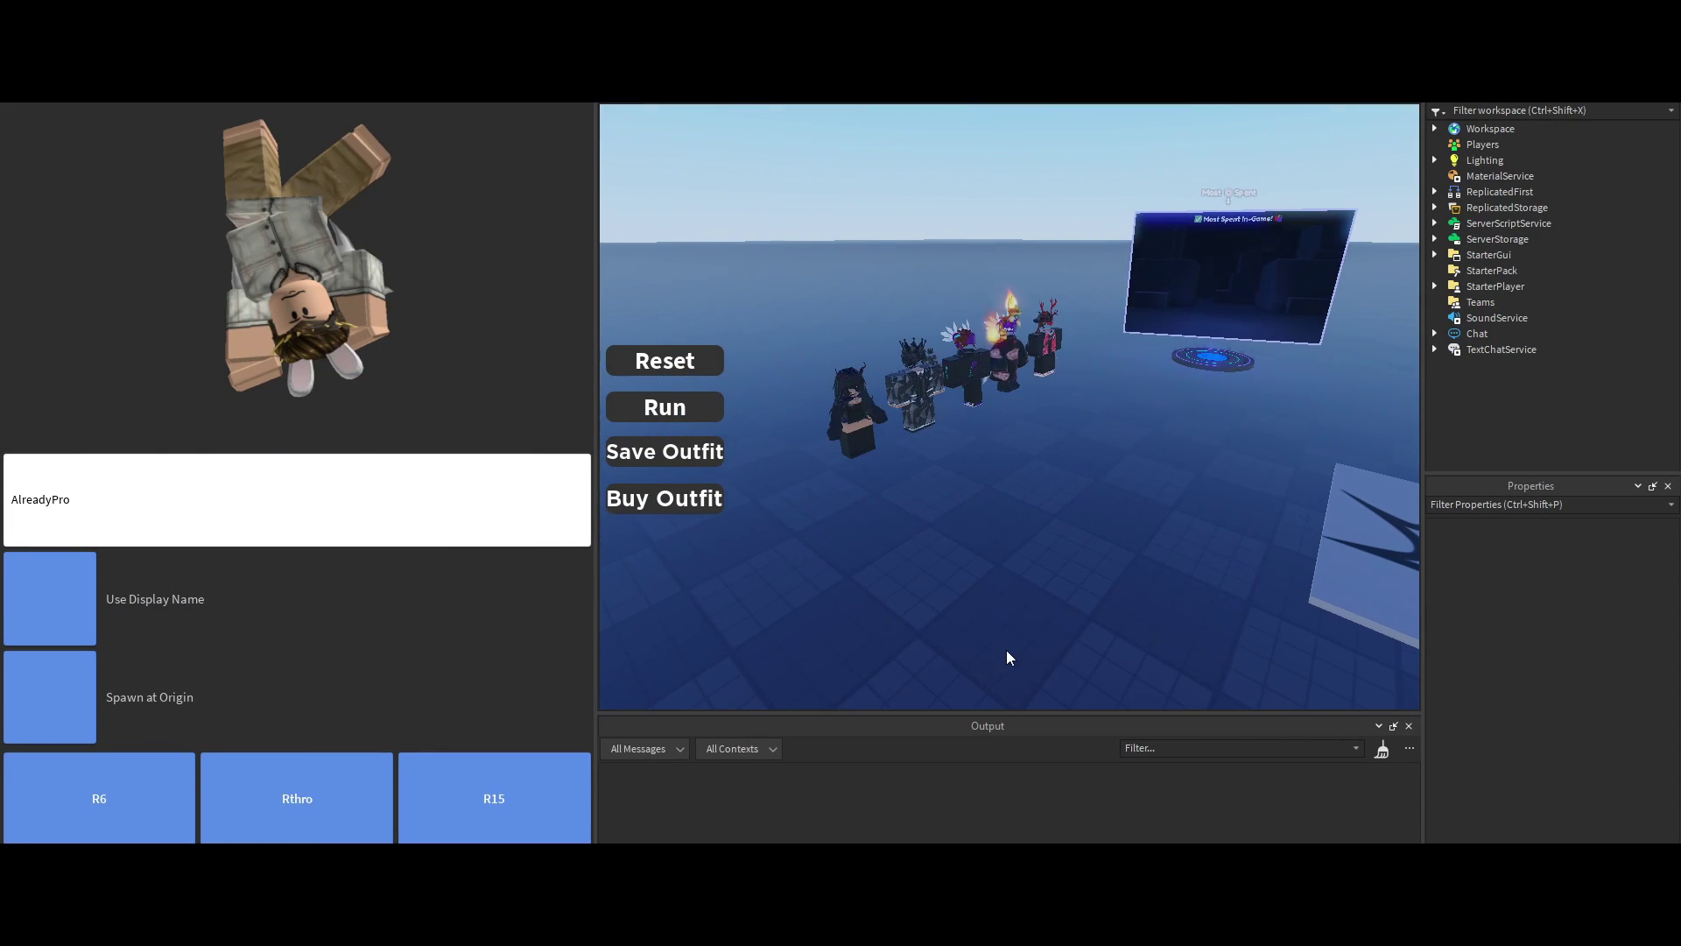
right_drag(1059, 557, 1110, 533)
scroll(959, 422, up, 2)
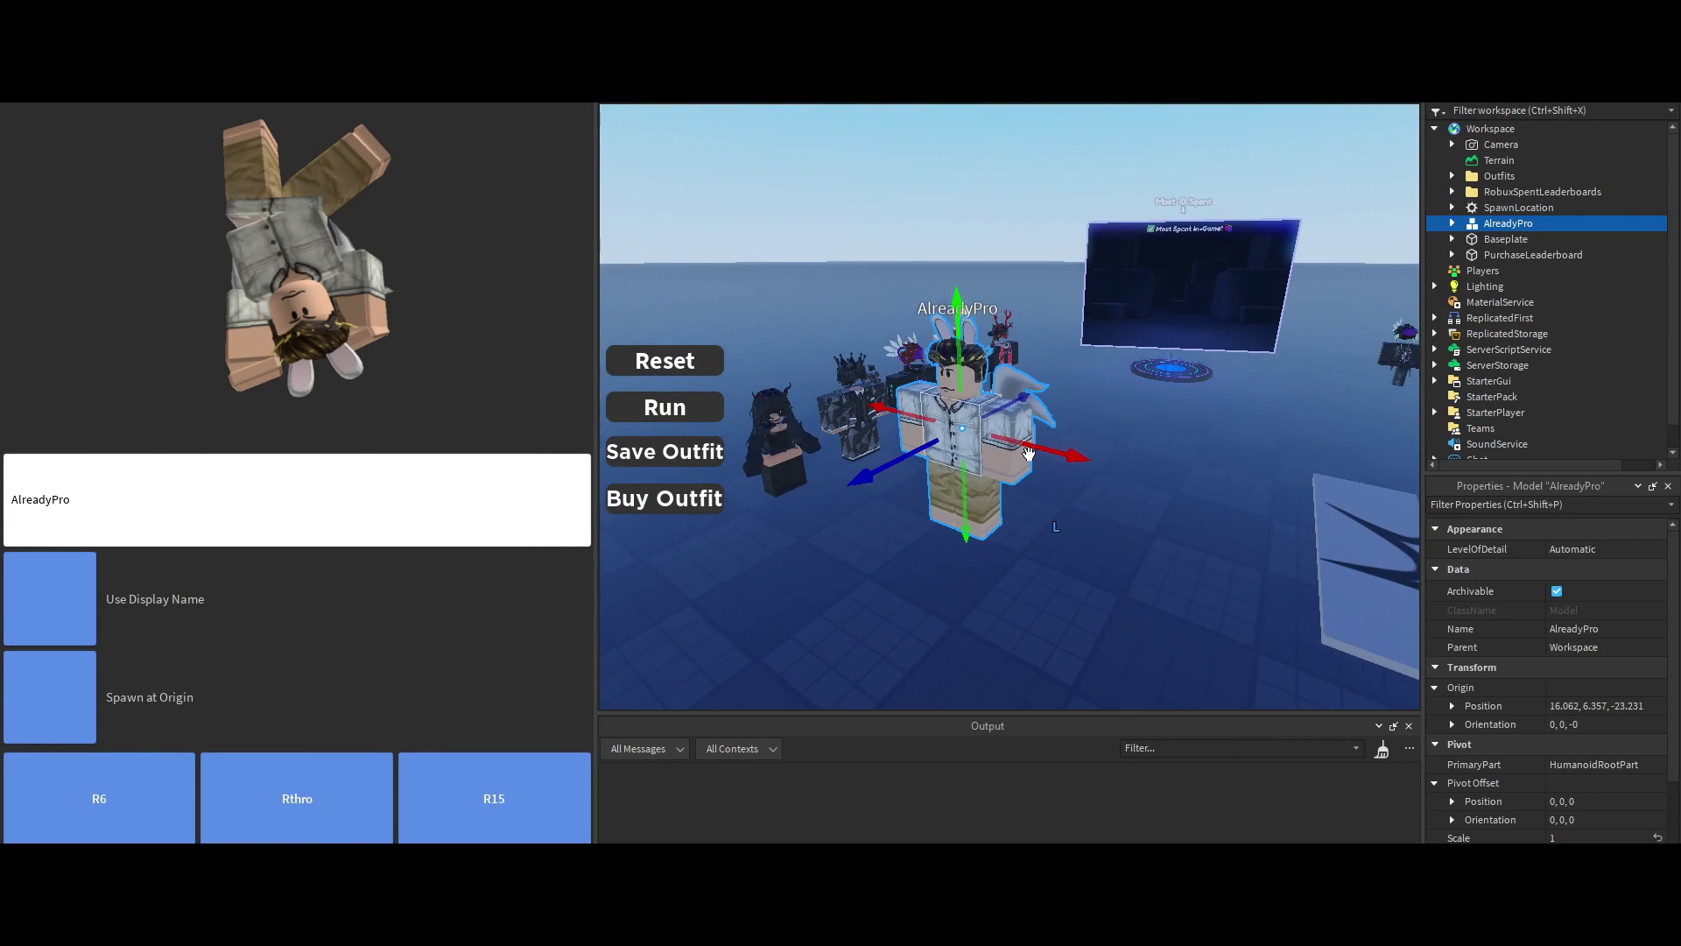
drag(957, 421, 1001, 492)
right_drag(1001, 492, 1001, 491)
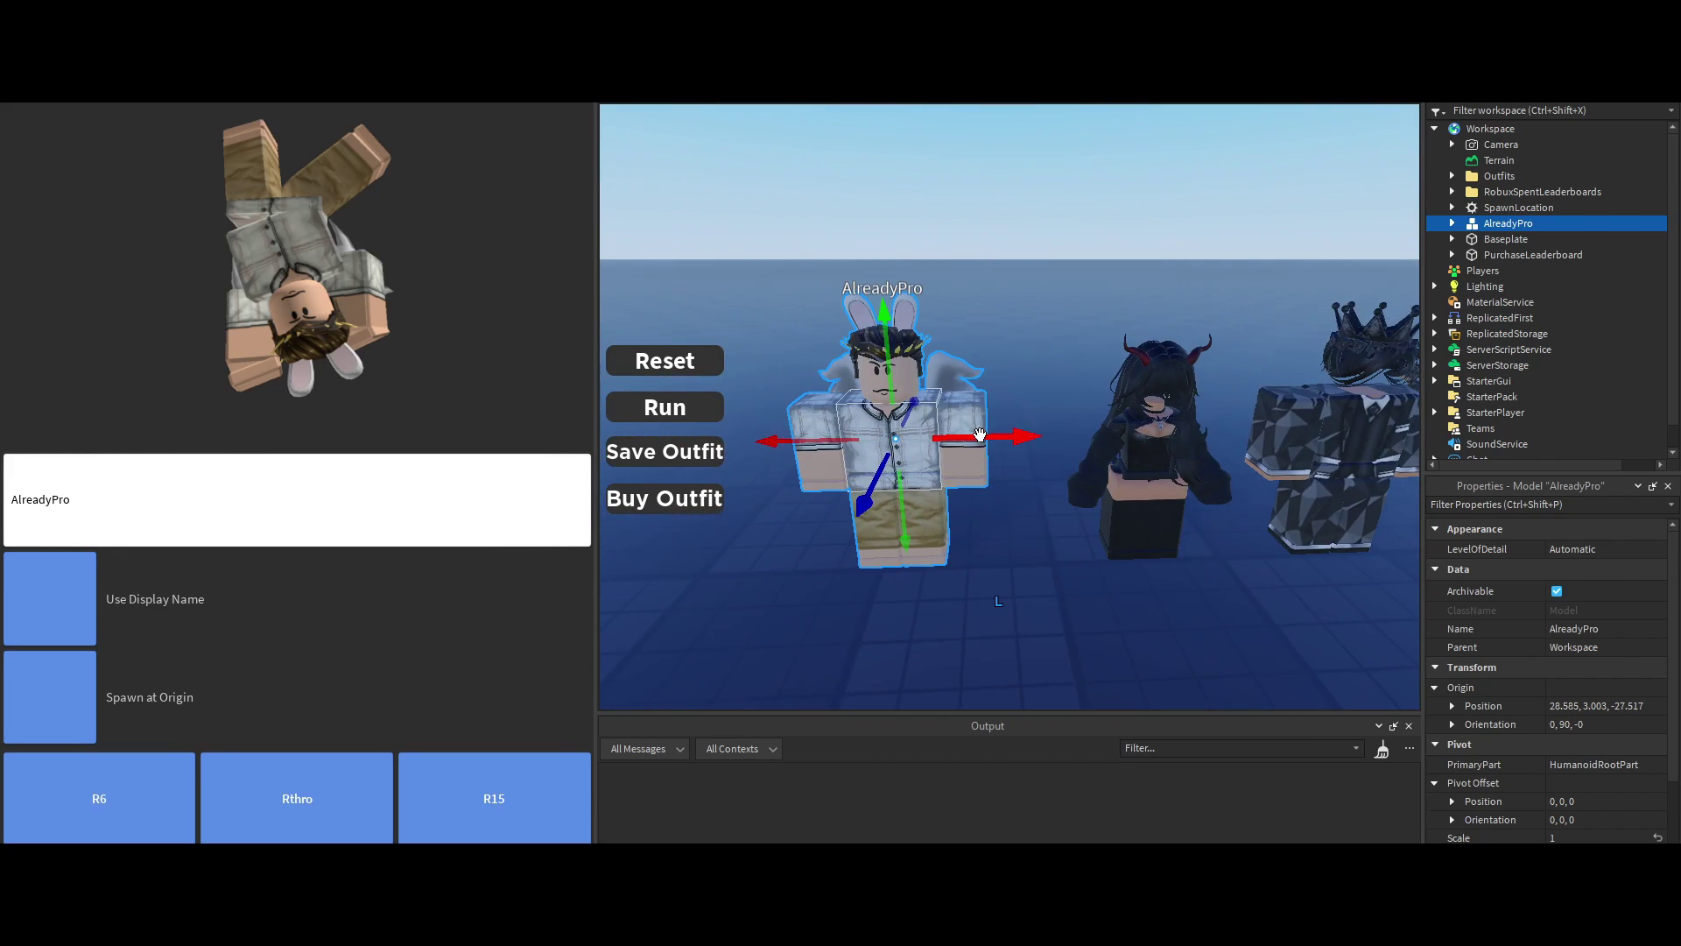
drag(980, 436, 1028, 445)
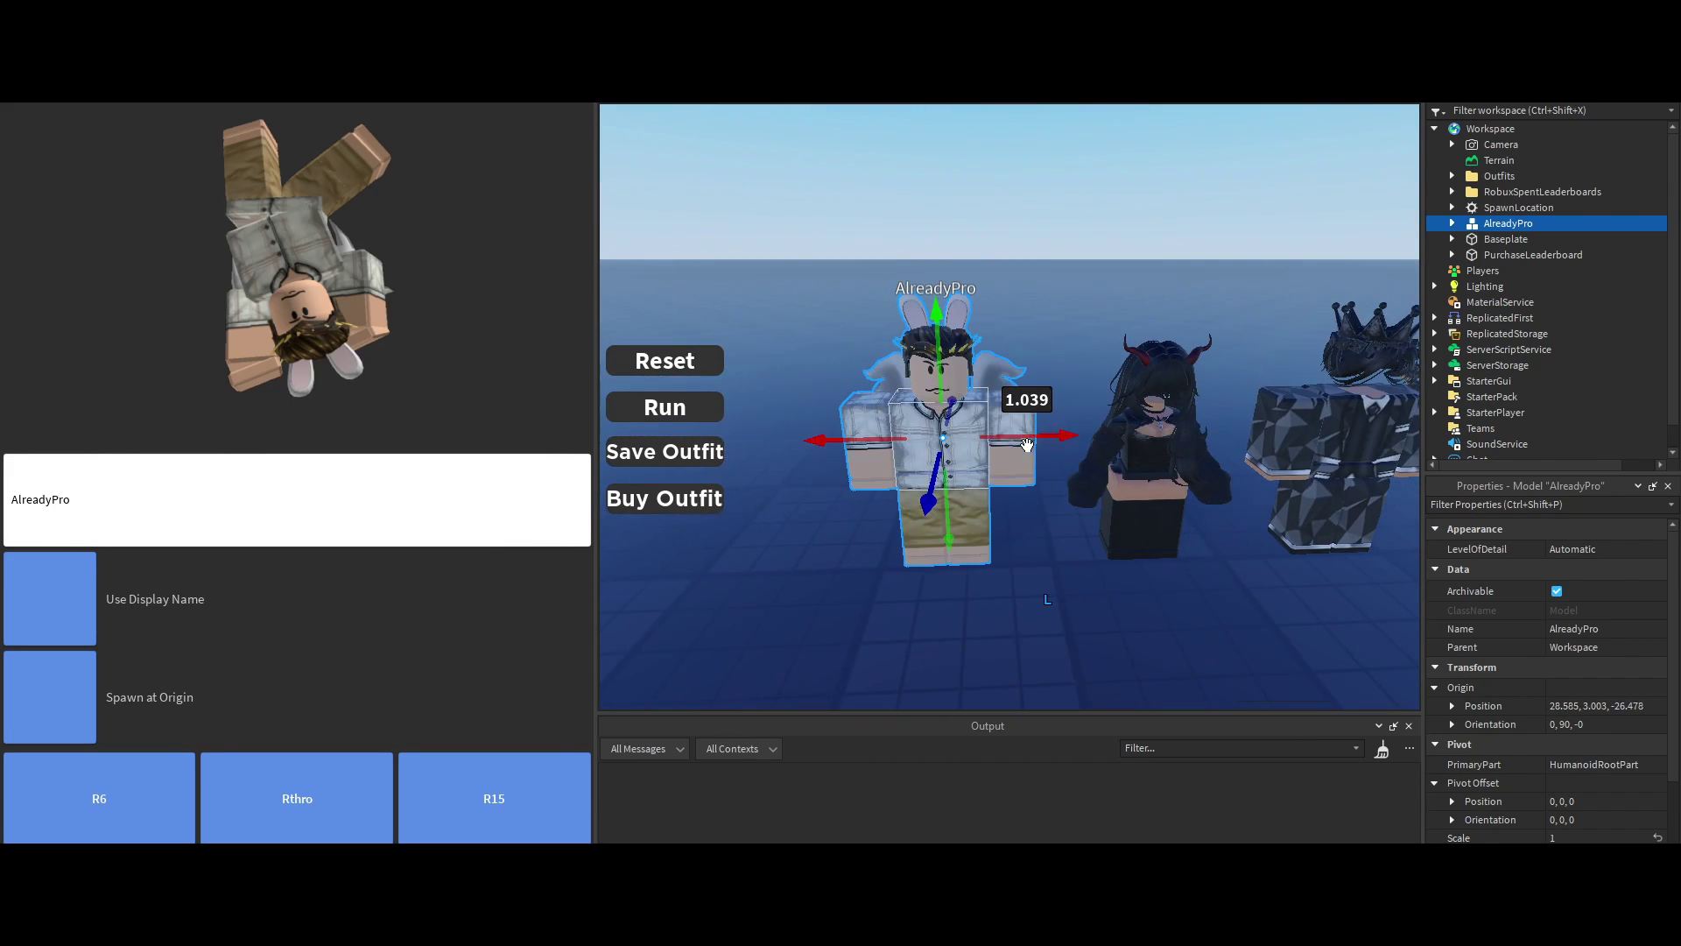
- Expand the Outfits folder in Workspace and select outfit models 1 through 6 to show how they are numbered
click(1452, 176)
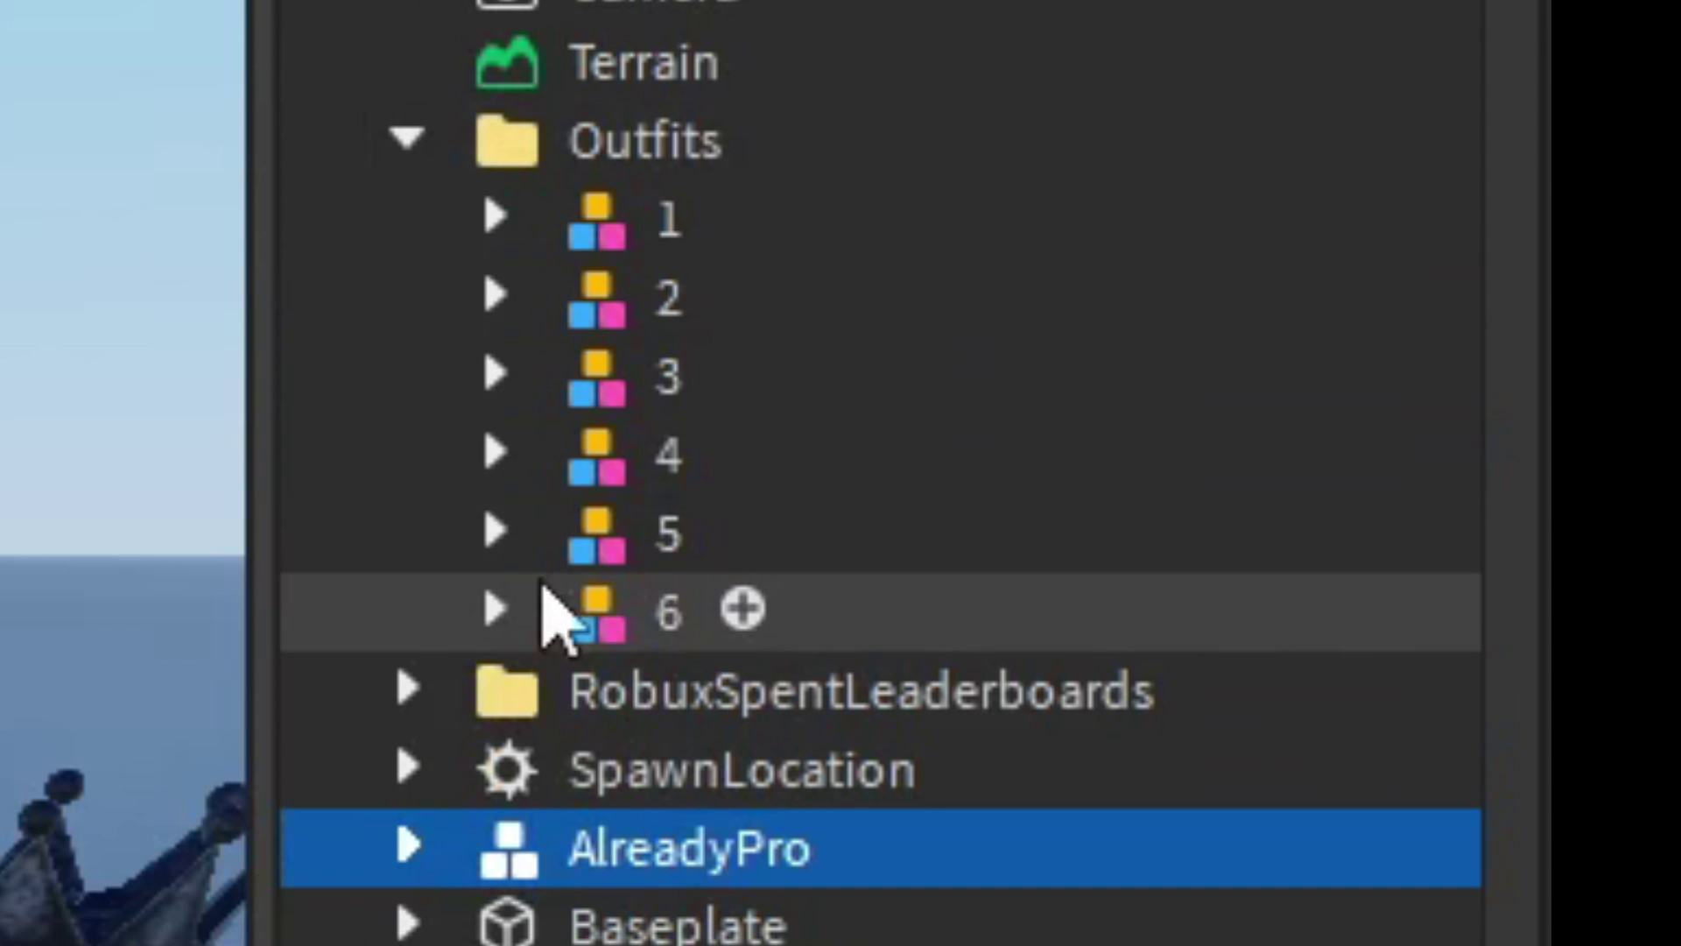
drag(1090, 248, 1029, 623)
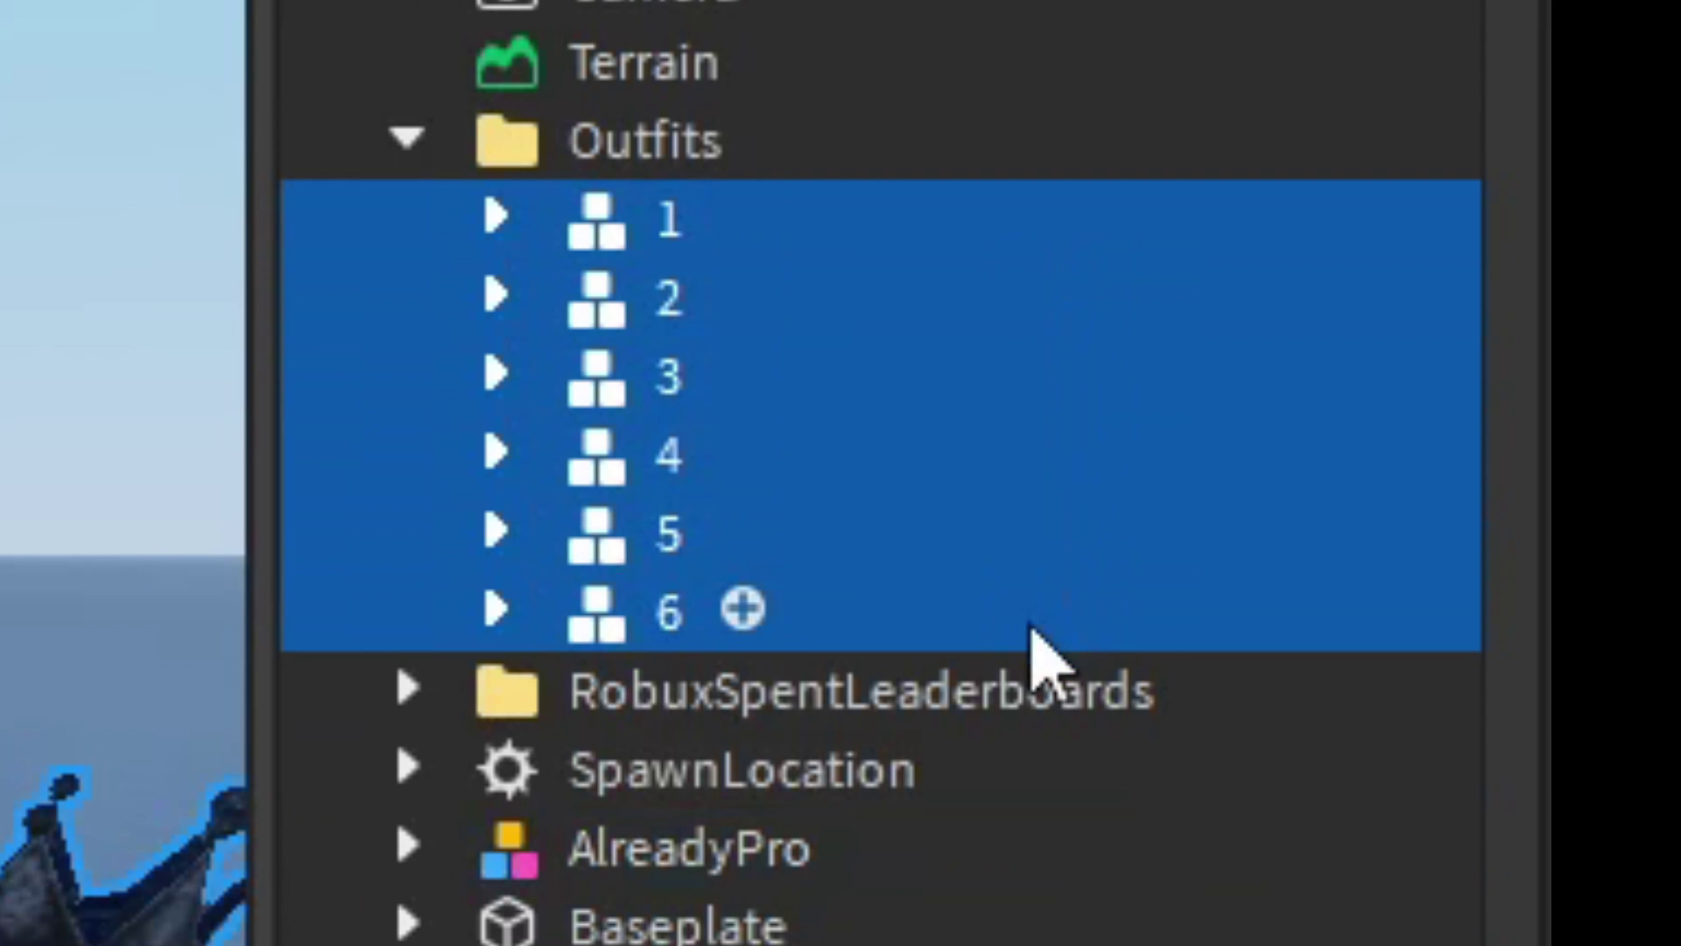
click(1029, 623)
- Delete the Animate script from the AlreadyPro model
click(689, 847)
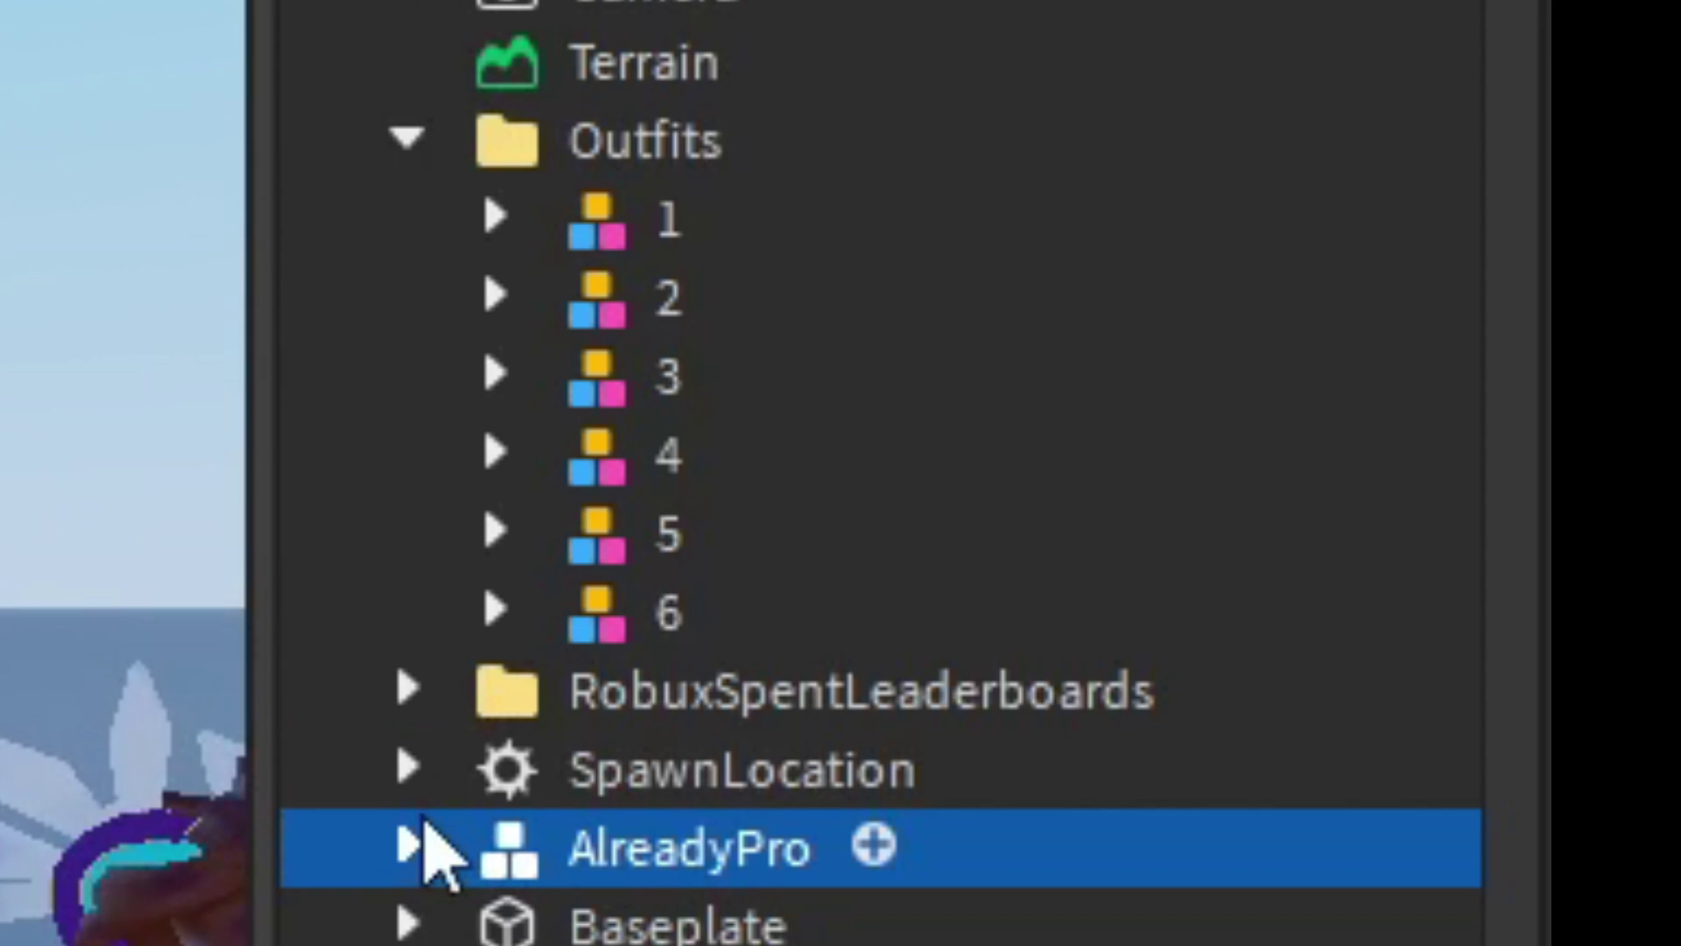
click(409, 846)
scroll(751, 900, down, 3)
click(635, 840)
key(Delete)
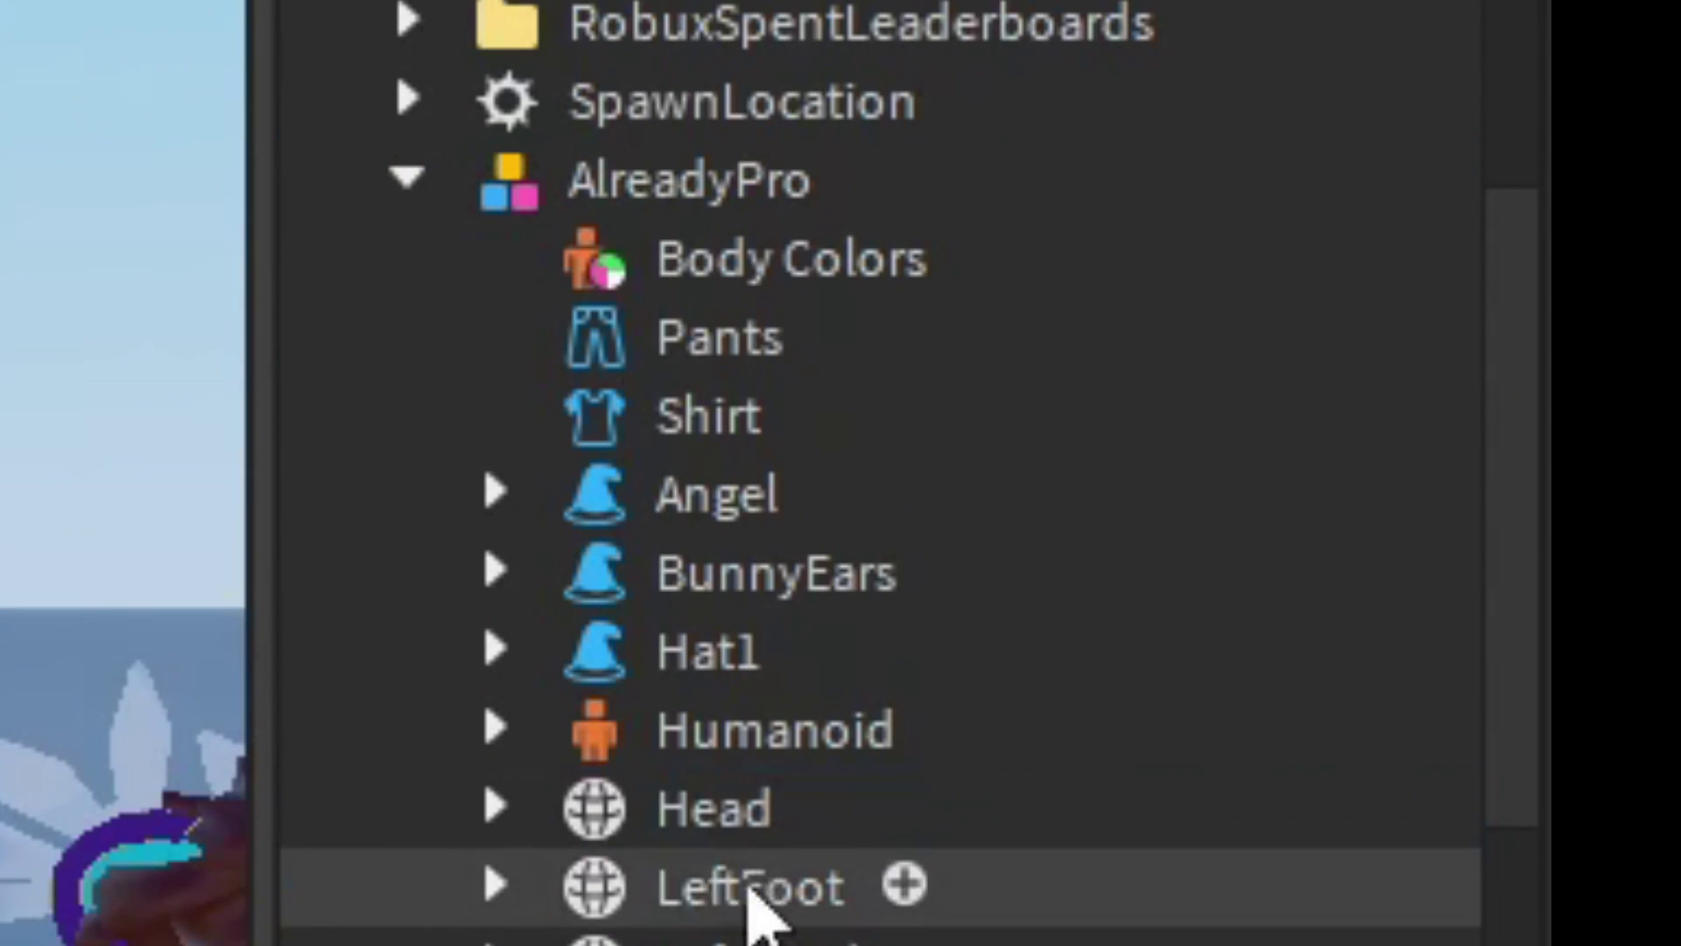
- Move the AlreadyPro model into the Outfits folder and rename it 7
scroll(526, 745, up, 3)
click(408, 622)
scroll(796, 906, up, 3)
drag(590, 646, 644, 189)
click(1586, 629)
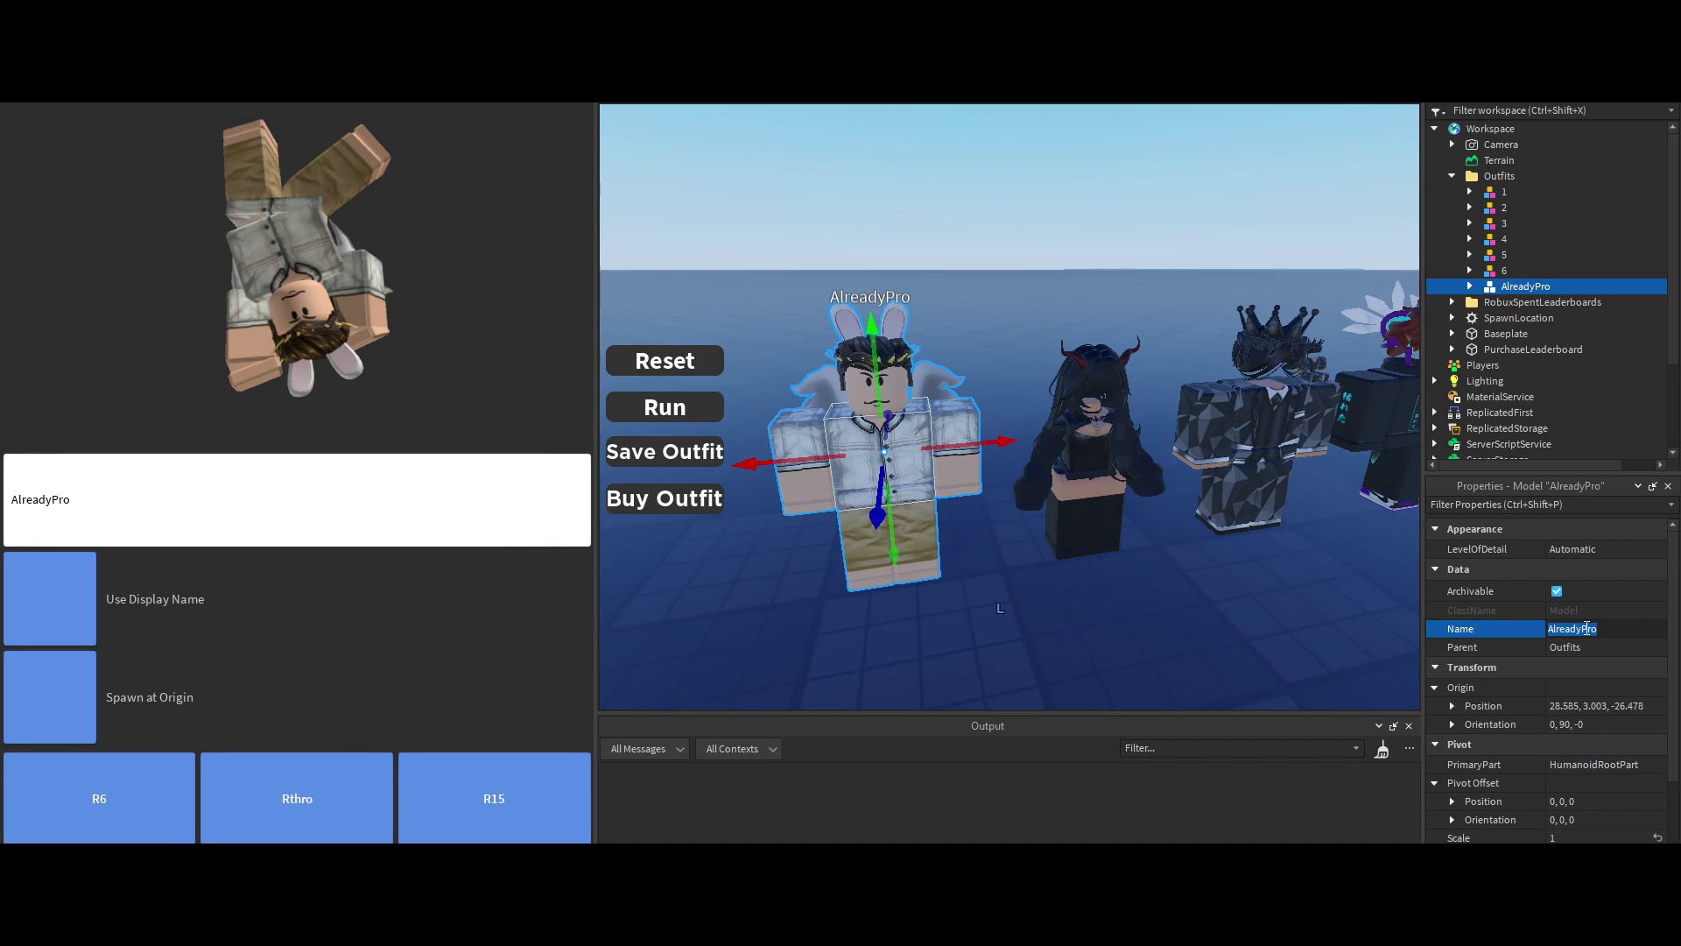
click(1070, 266)
- Hide the name above outfit 7 by setting its Humanoid's DisplayDistanceType to None, and collapse the model
right_drag(1070, 266, 1069, 264)
key(w)
key(a)
click(1036, 445)
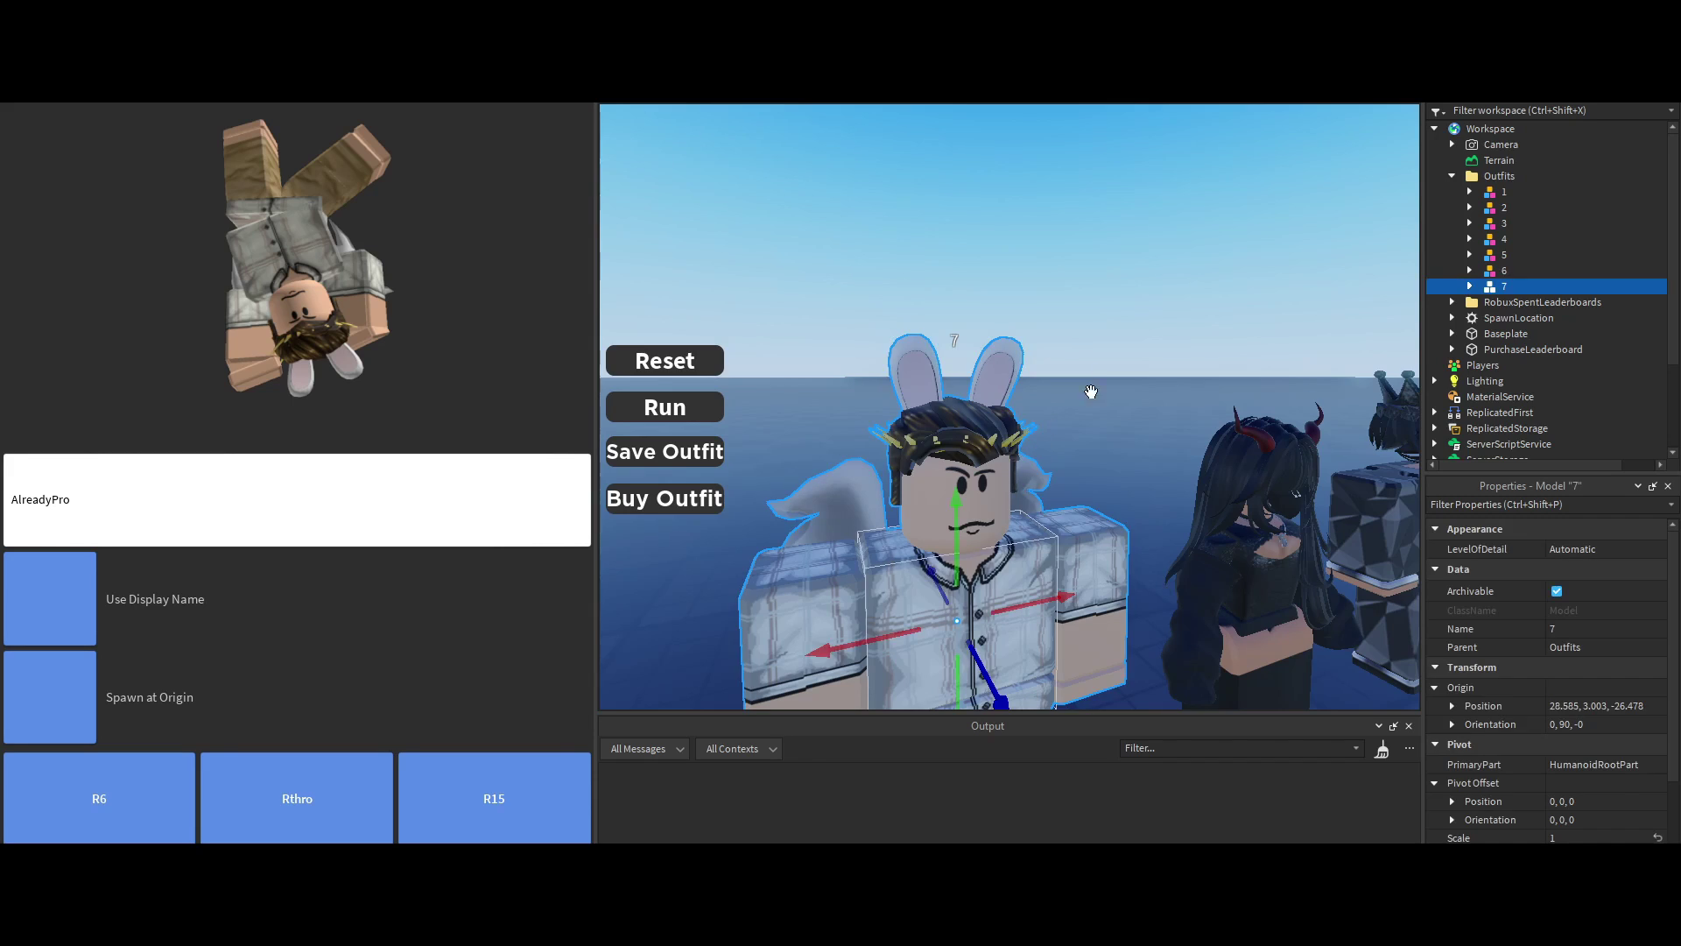
right_drag(1074, 410, 1095, 411)
key(s)
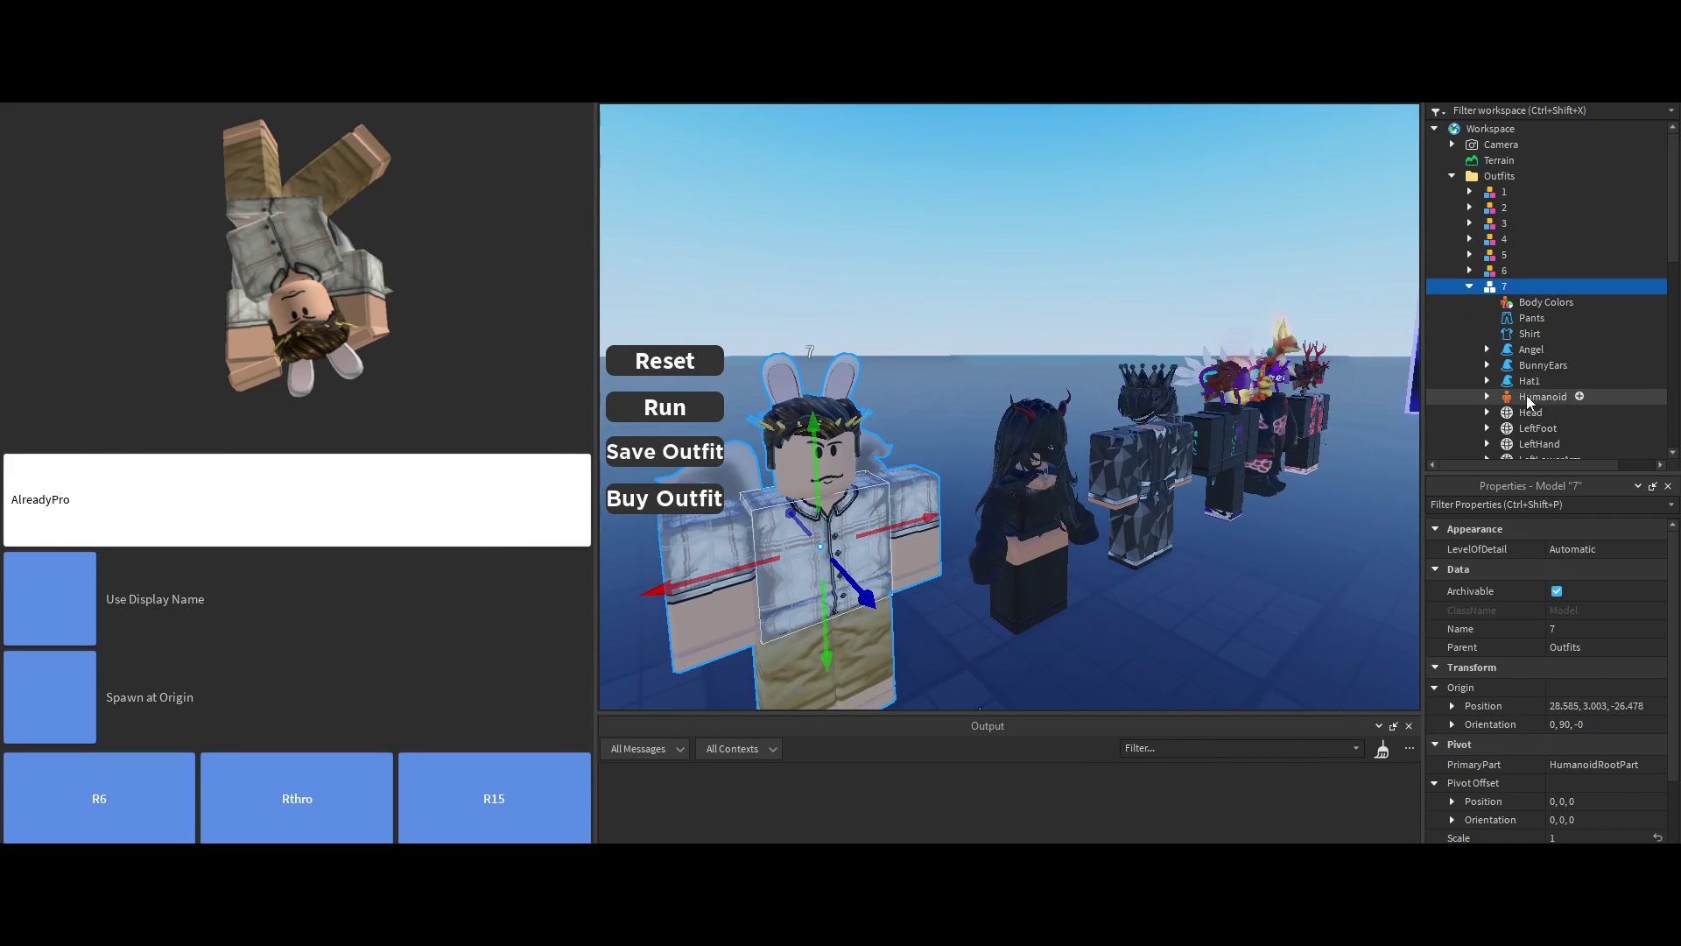
click(1530, 399)
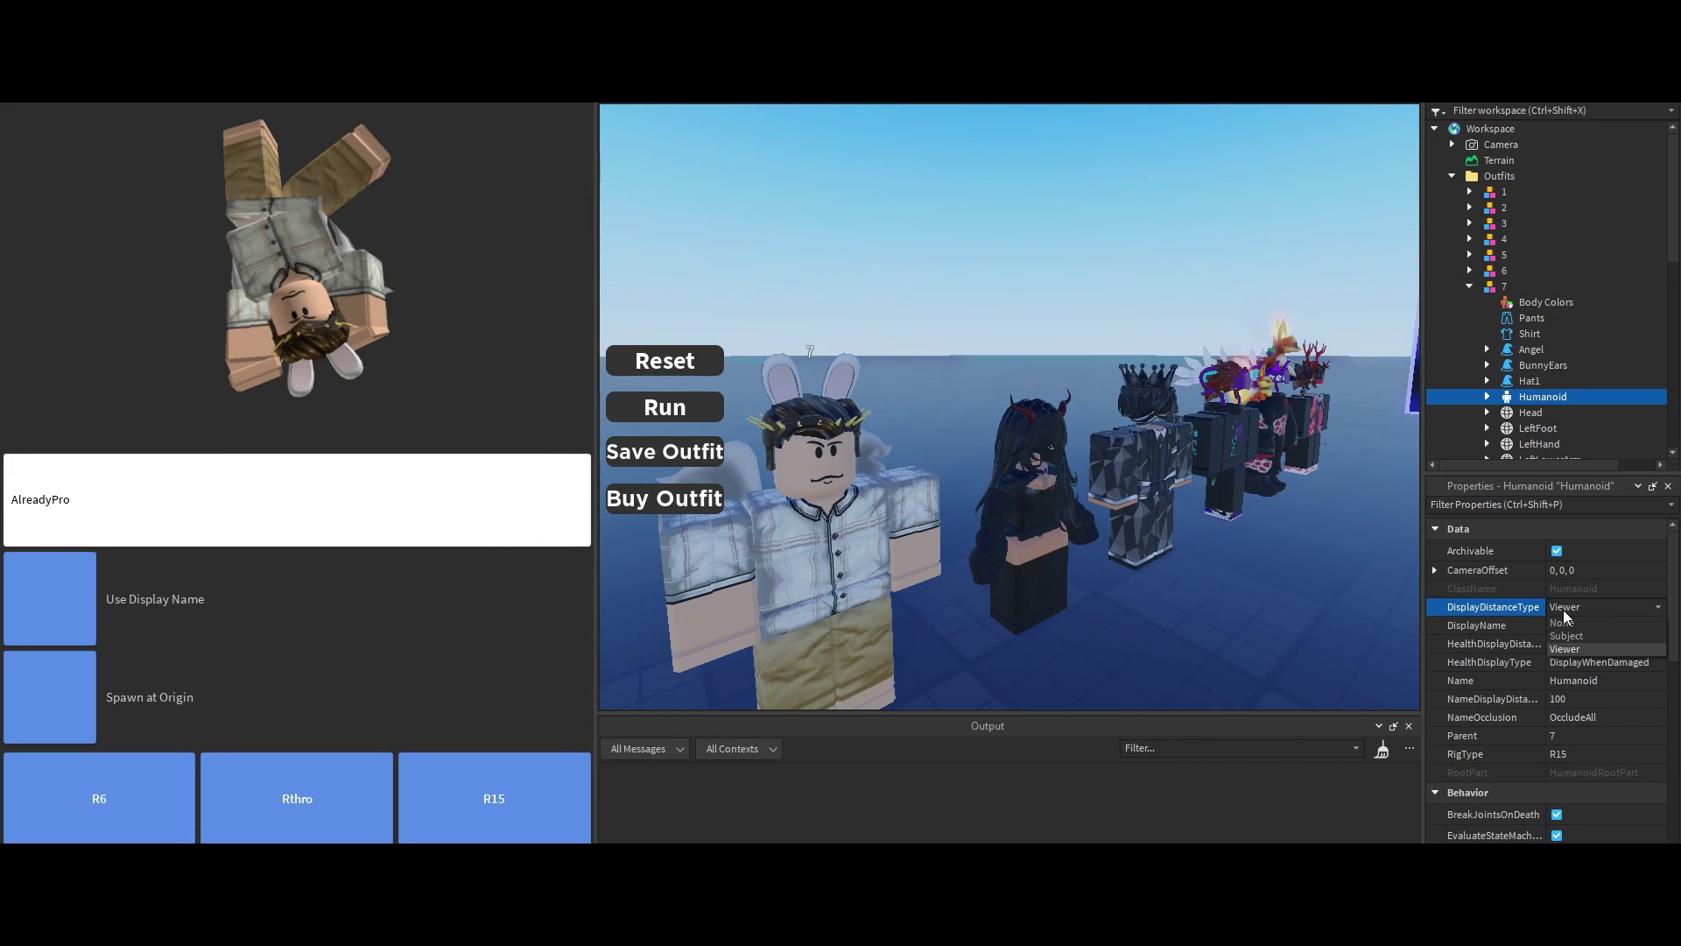
click(1118, 273)
key(s)
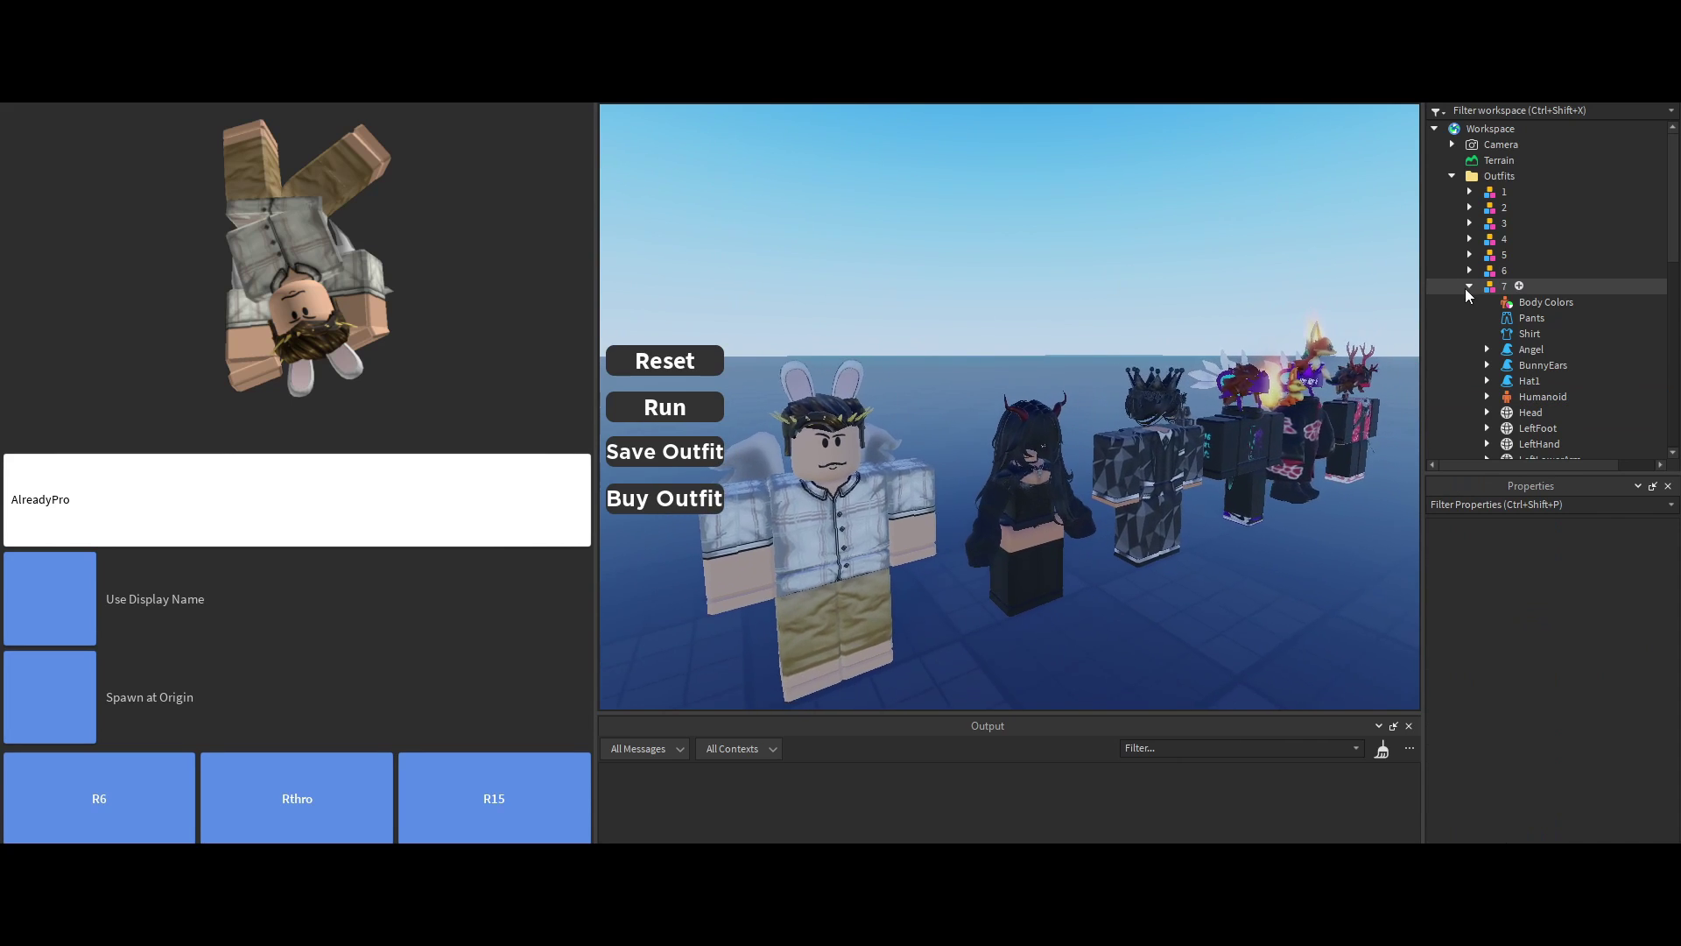
click(1469, 287)
- Examine outfit 7 and its place in the mannequin row from behind and from the front
key(s)
right_drag(1158, 257, 1124, 428)
key(s)
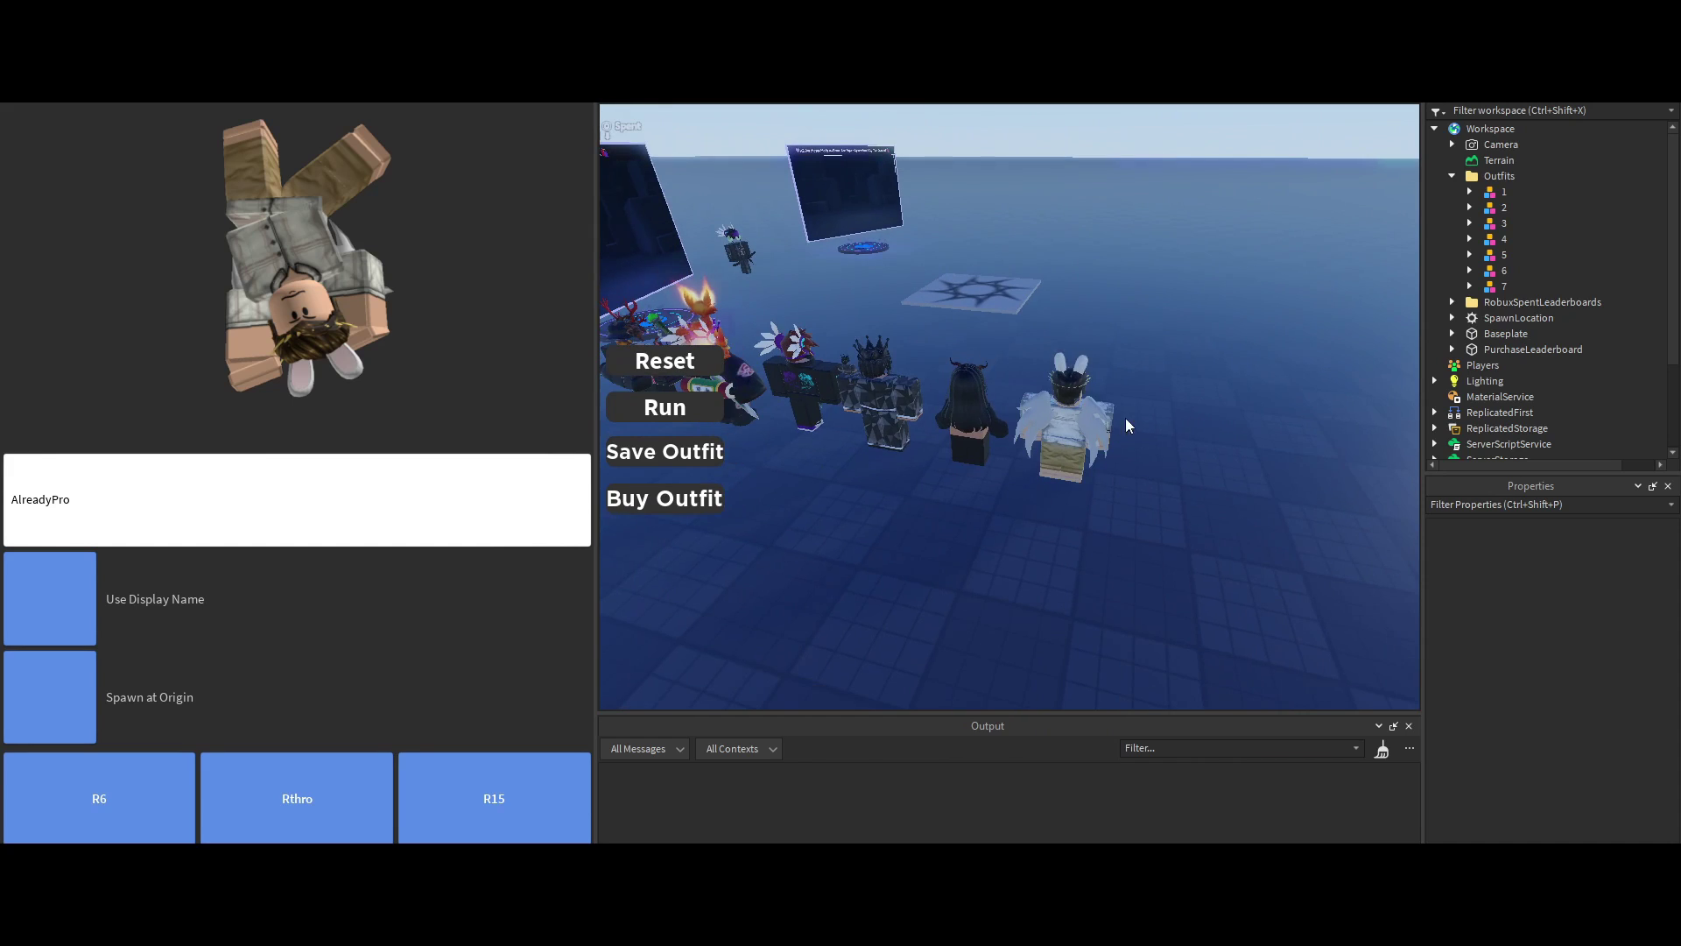
key(s)
right_drag(1181, 325, 1290, 484)
key(a)
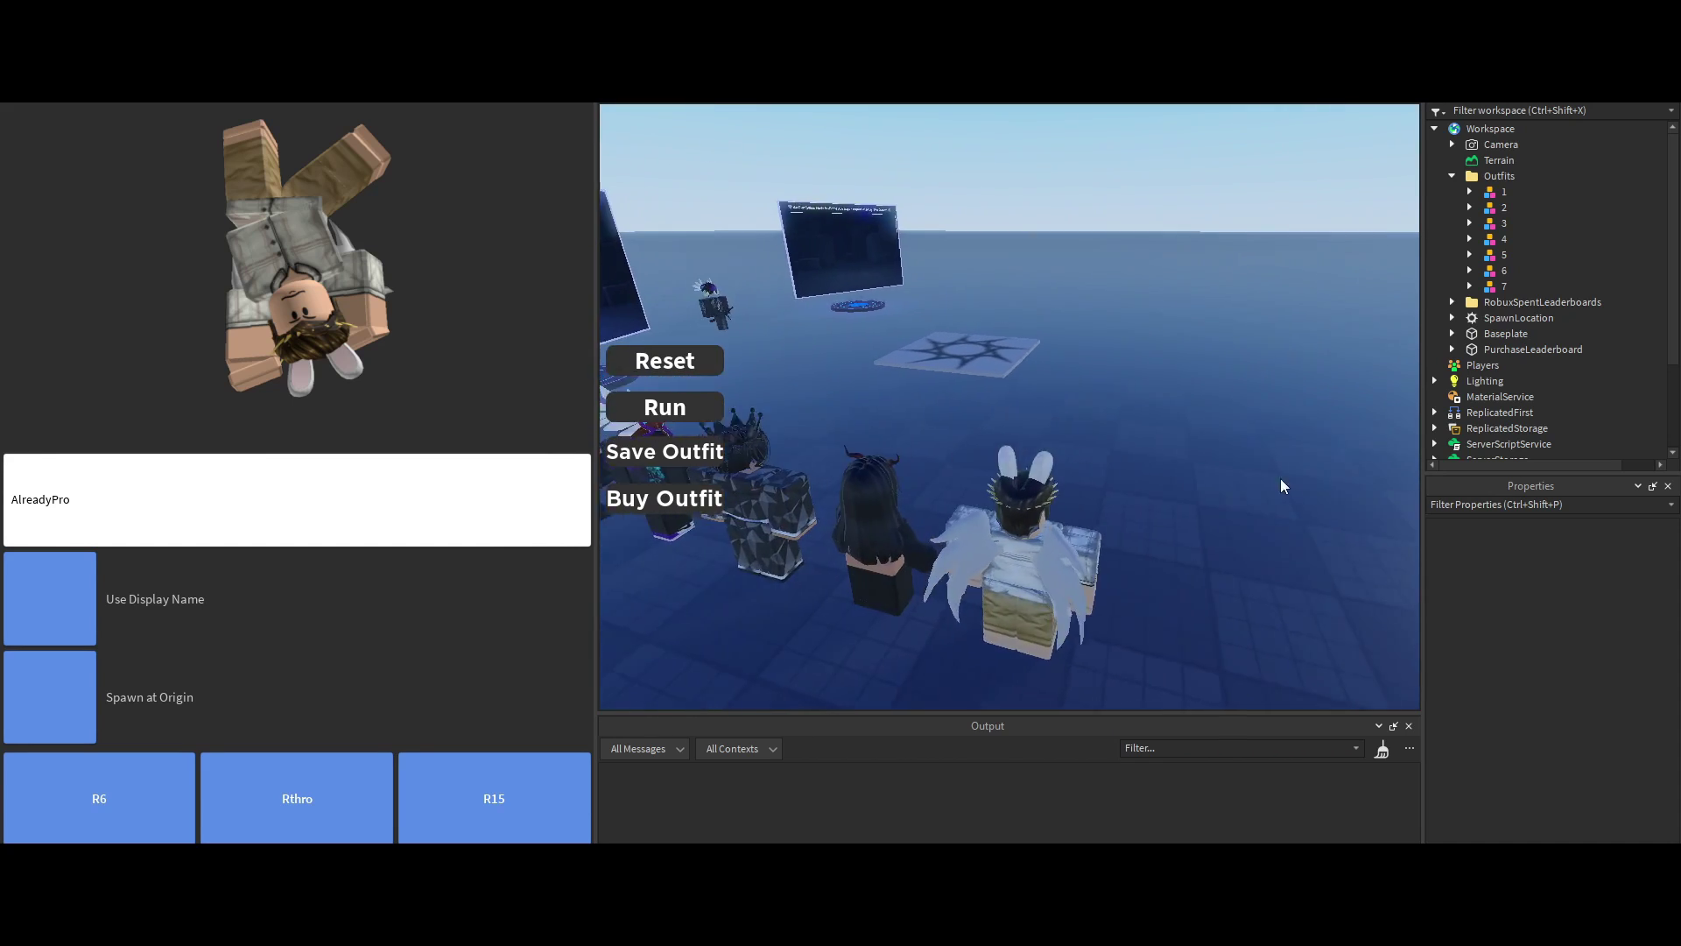
key(s)
right_drag(1069, 420, 1137, 432)
key(w)
key(d)
key(w)
right_drag(1056, 360, 1088, 360)
key(a)
key(w)
key(a)
key(s)
key(s)
key(d)
key(w)
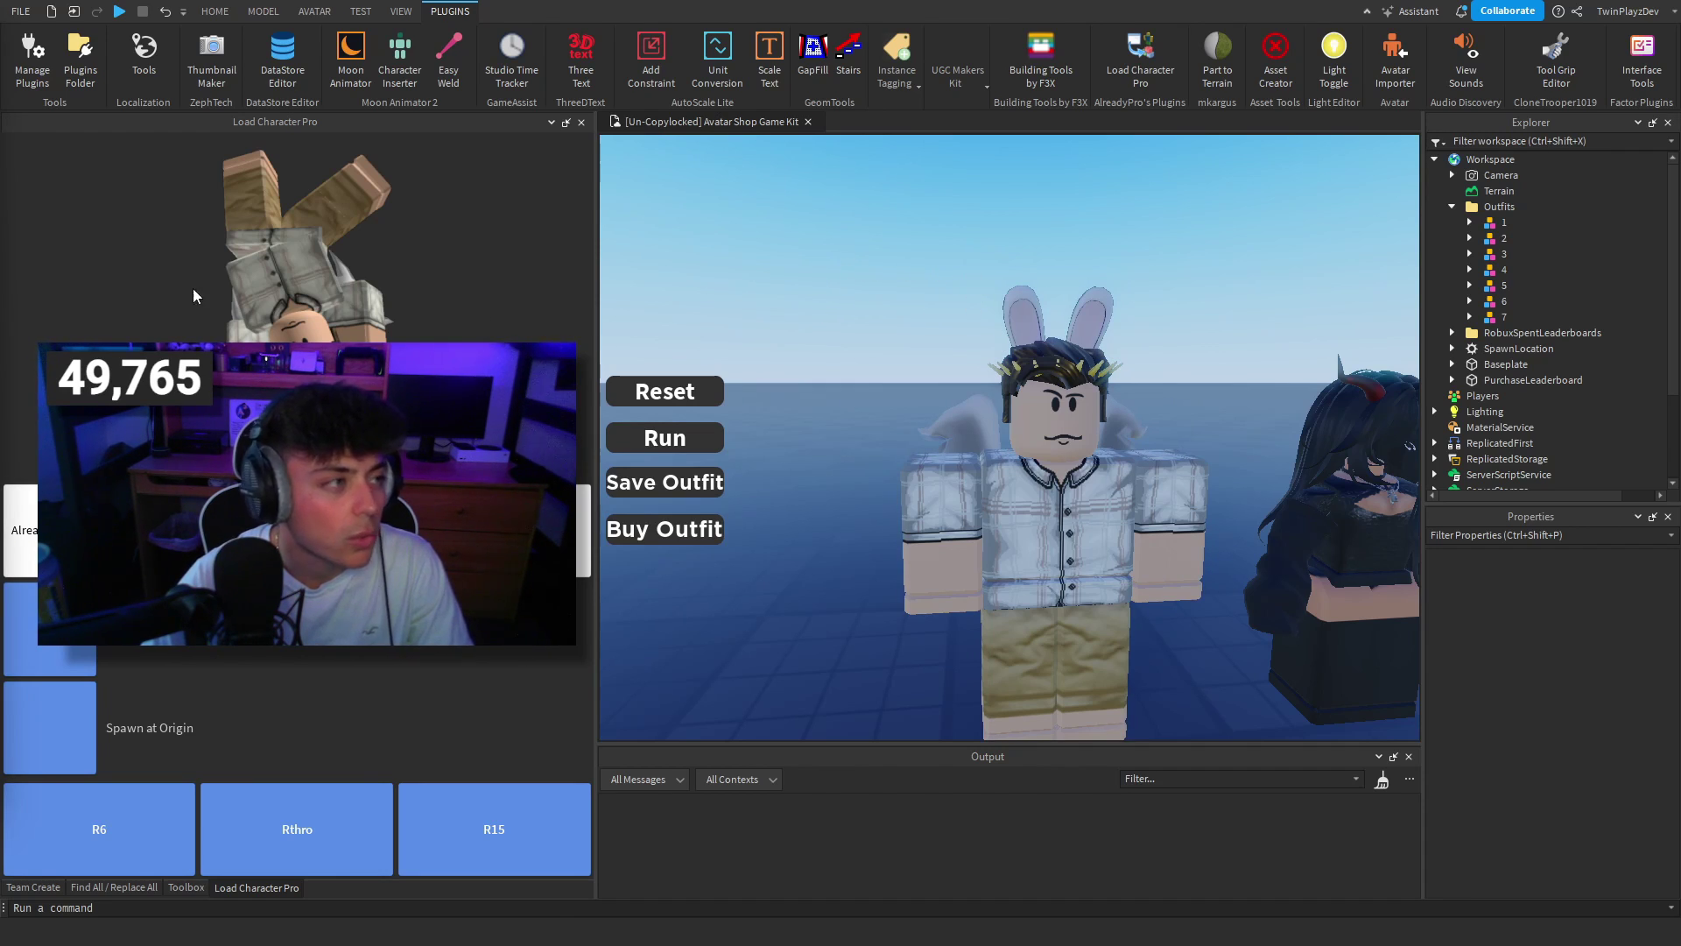
- Enter another Roblox username in Load Character Pro to preview the white bear-suit avatar
right_drag(745, 239, 744, 238)
key(s)
key(a)
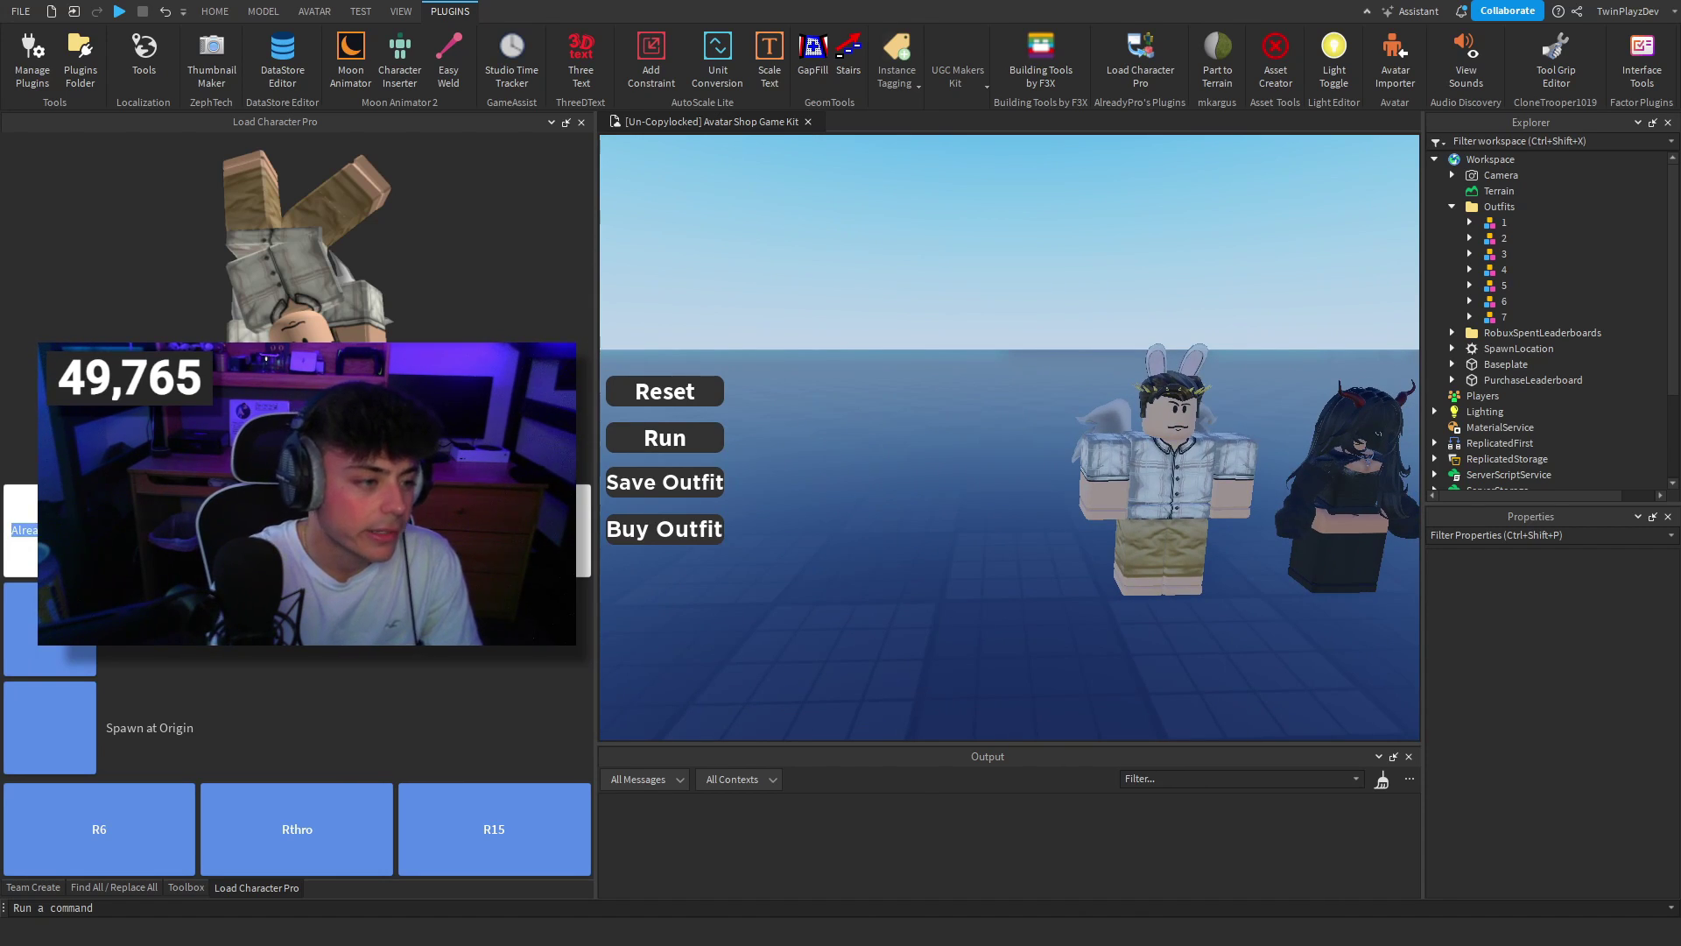
text(g)
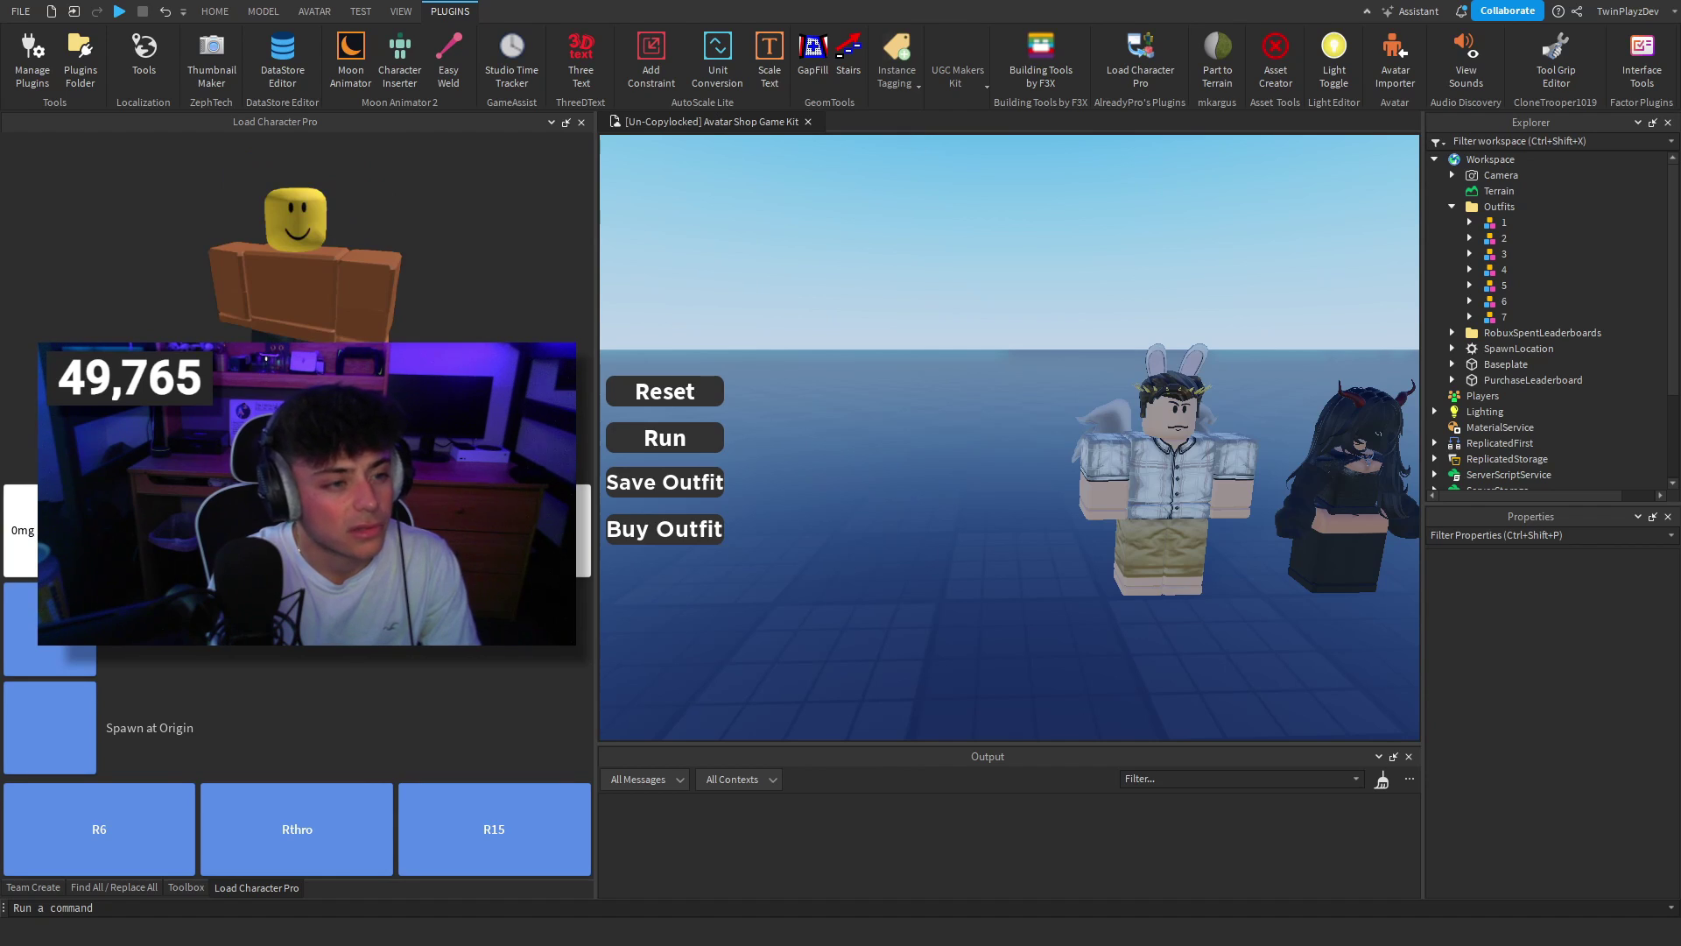
text(l)
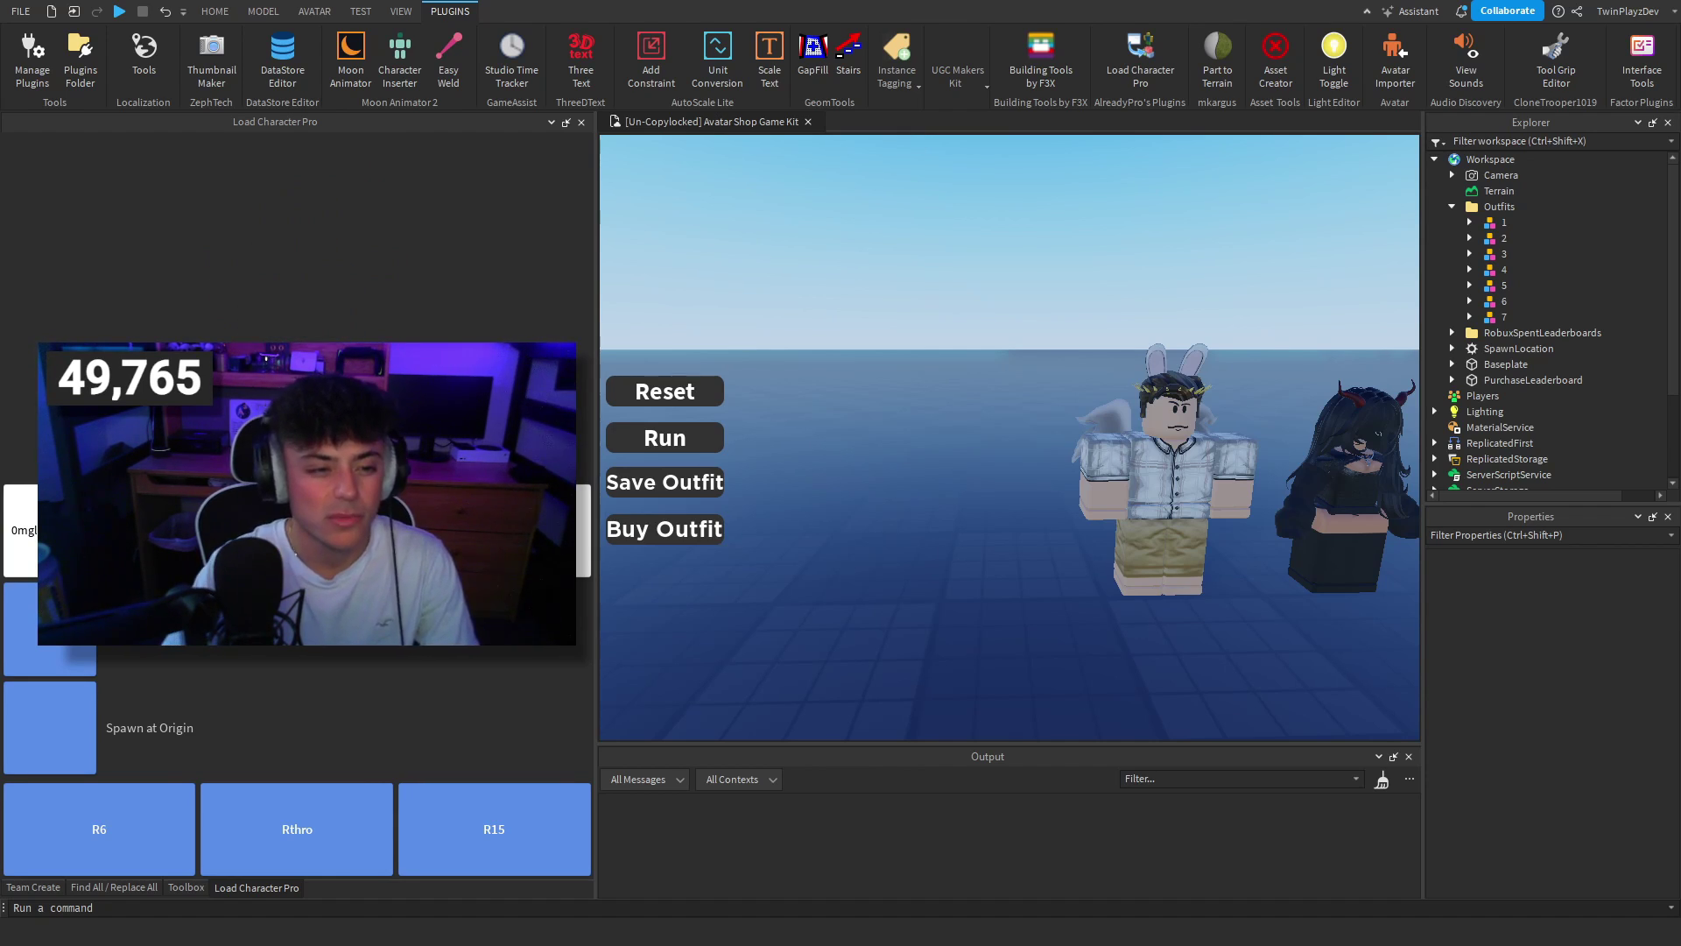
- Spawn the white bear-suit character and place it, turned 90 degrees, on the open side of outfit 7 in the row
right_drag(1093, 353, 1092, 355)
drag(1028, 388, 1001, 438)
key(r)
right_drag(1002, 439, 1002, 439)
drag(995, 331, 839, 331)
drag(921, 394, 928, 497)
right_drag(927, 497, 928, 497)
key(a)
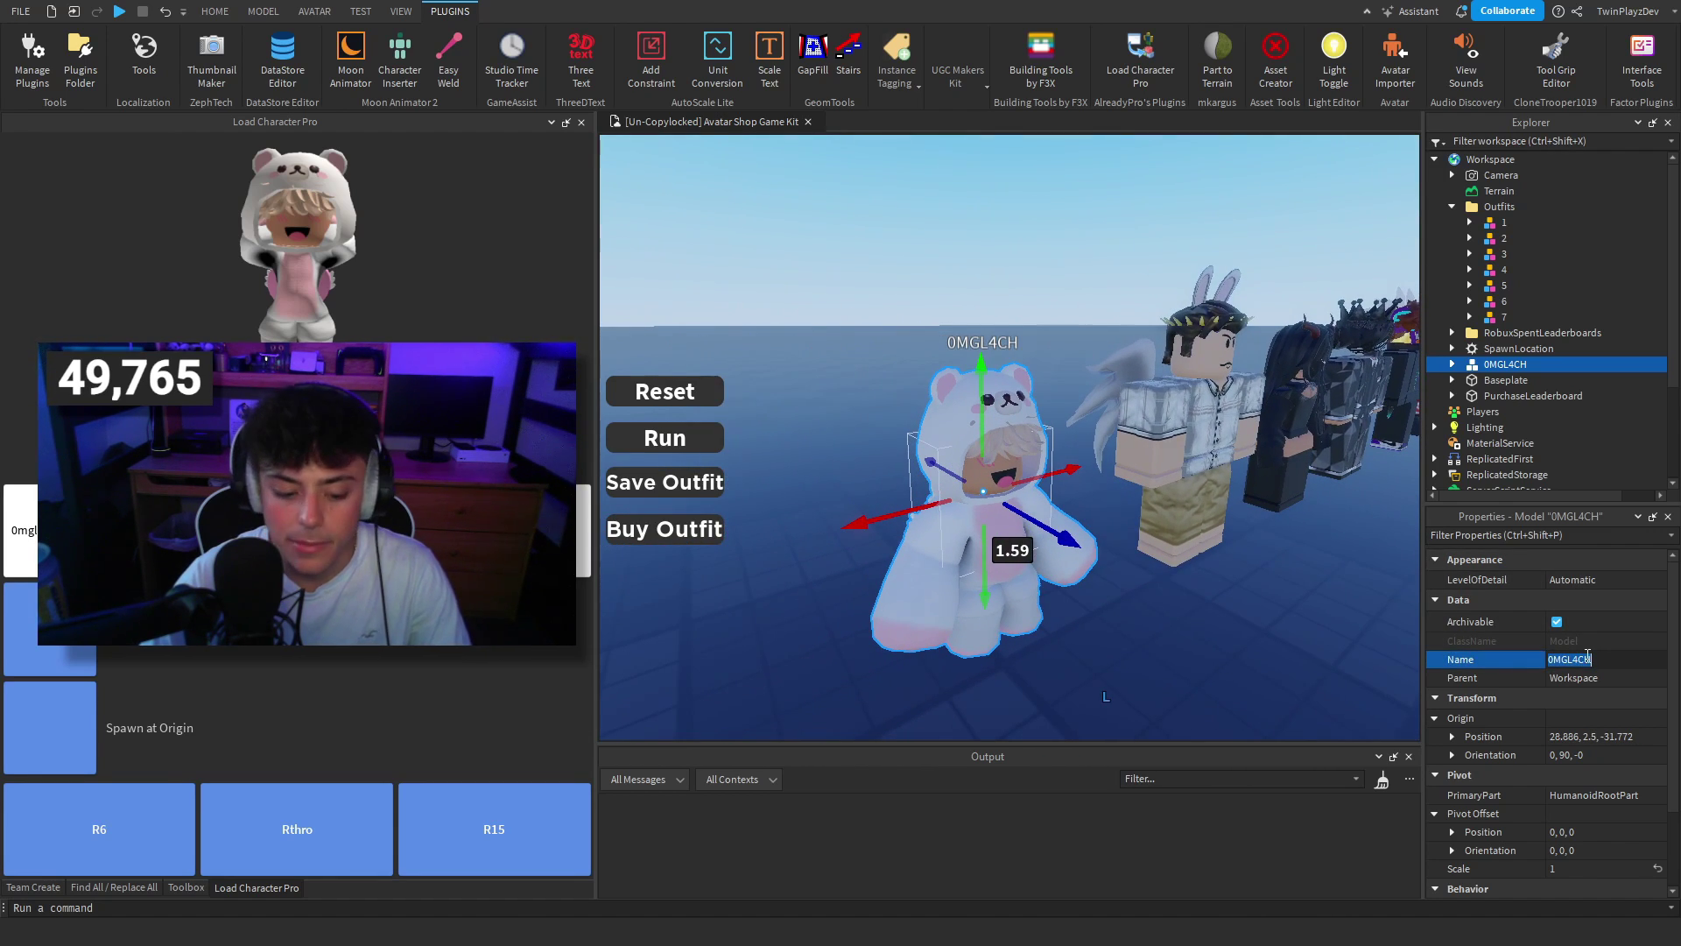
- Rename the bear-suit character model 8 and move it into the Outfits folder
key(Return)
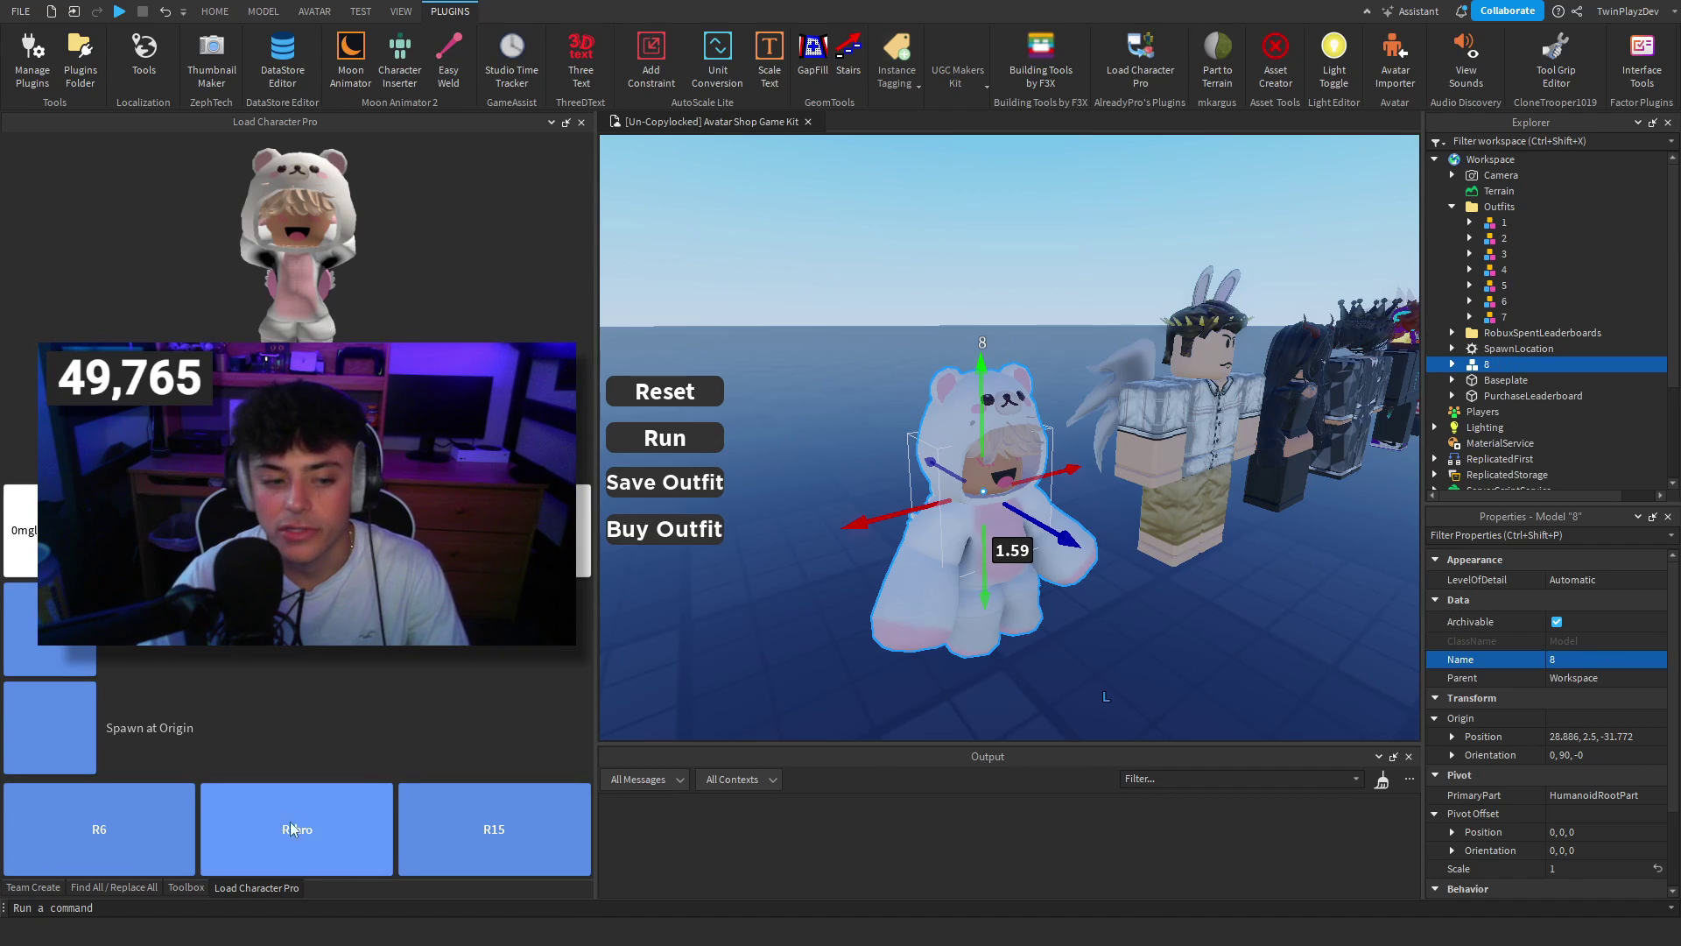
click(114, 887)
drag(1480, 368, 1499, 208)
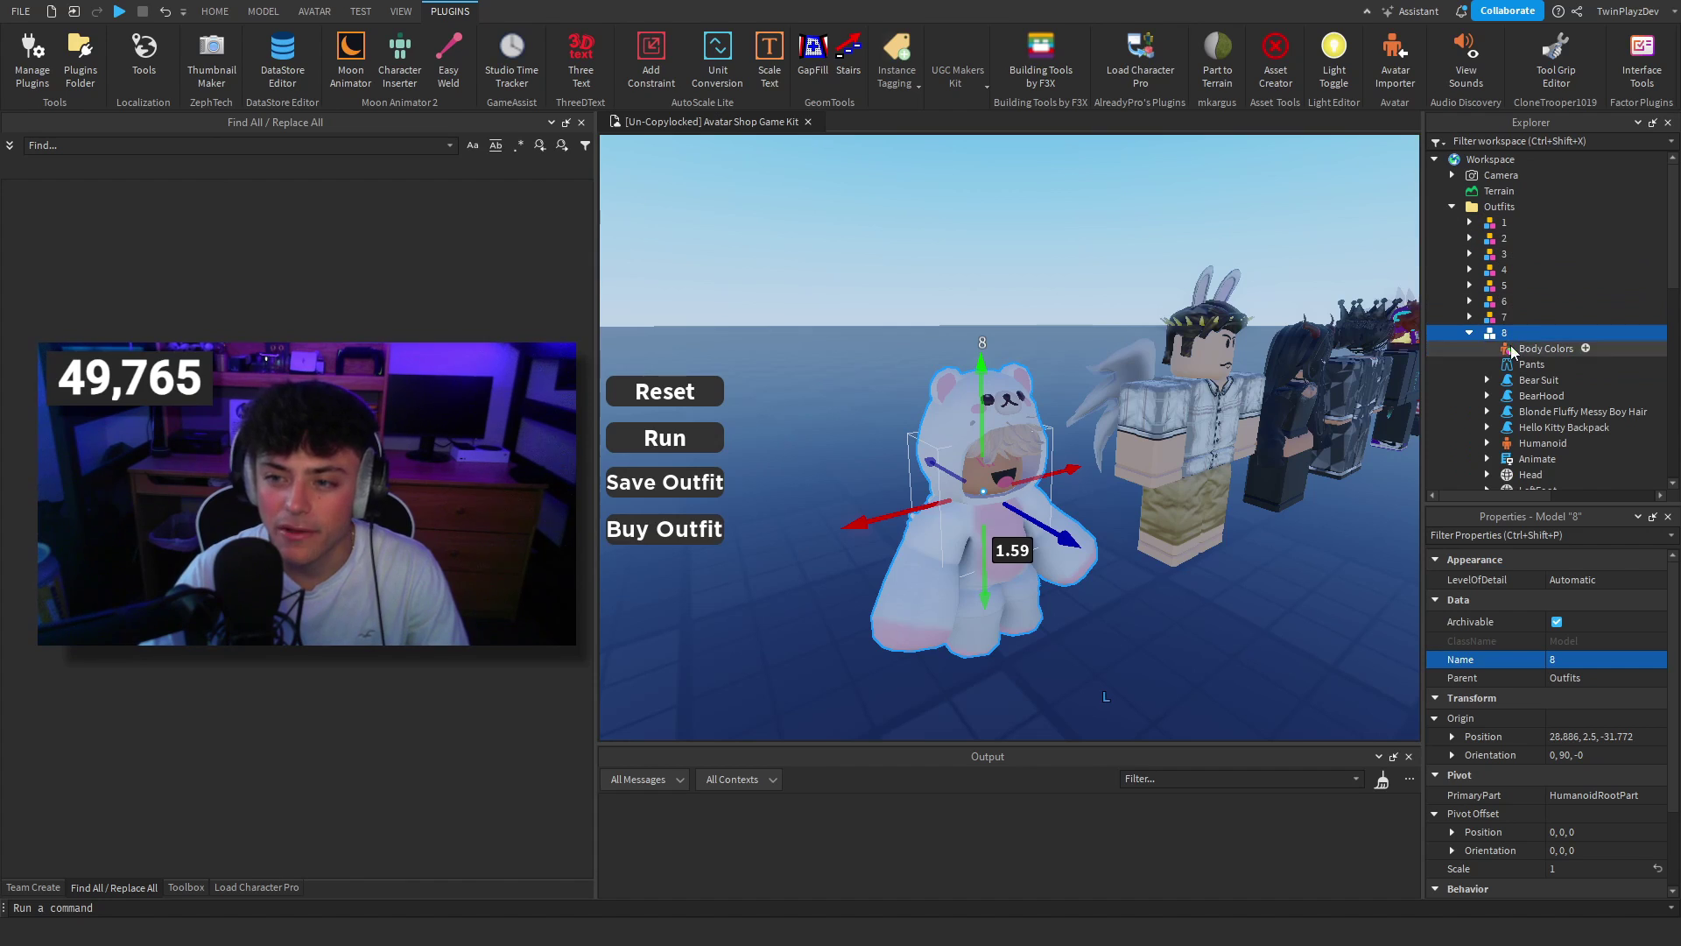
- Delete the Animate script from outfit 8 and set its Humanoid's DisplayDistanceType to None
scroll(1540, 259, down, 1)
click(1539, 400)
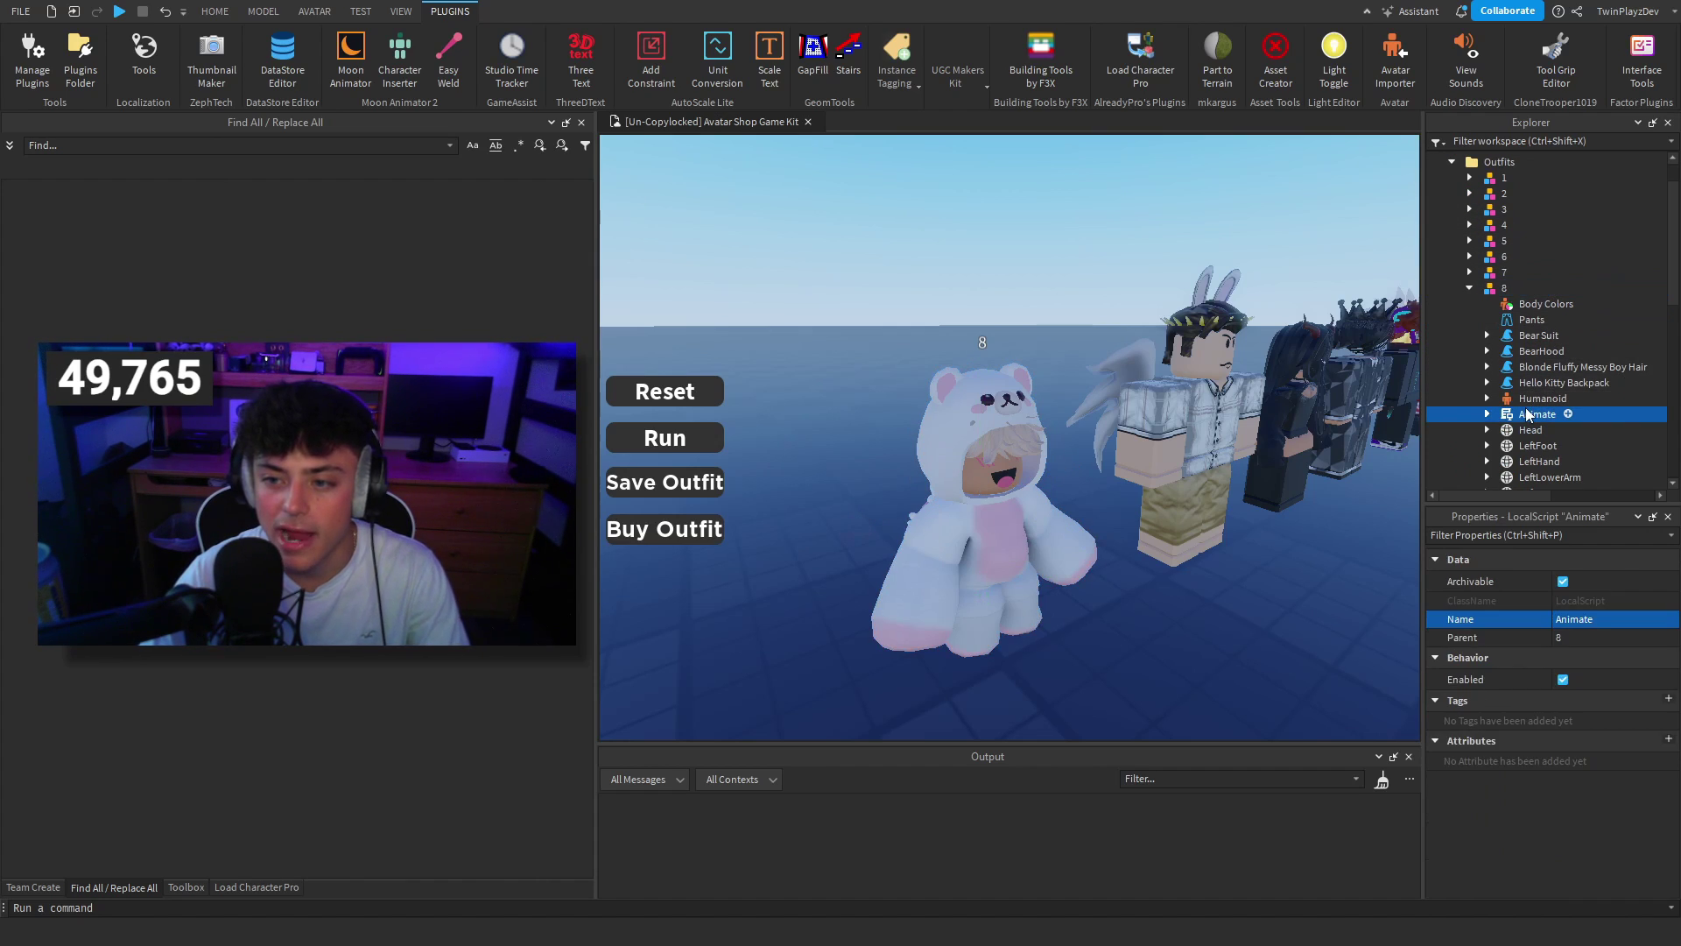
click(1568, 655)
click(1469, 289)
click(1505, 289)
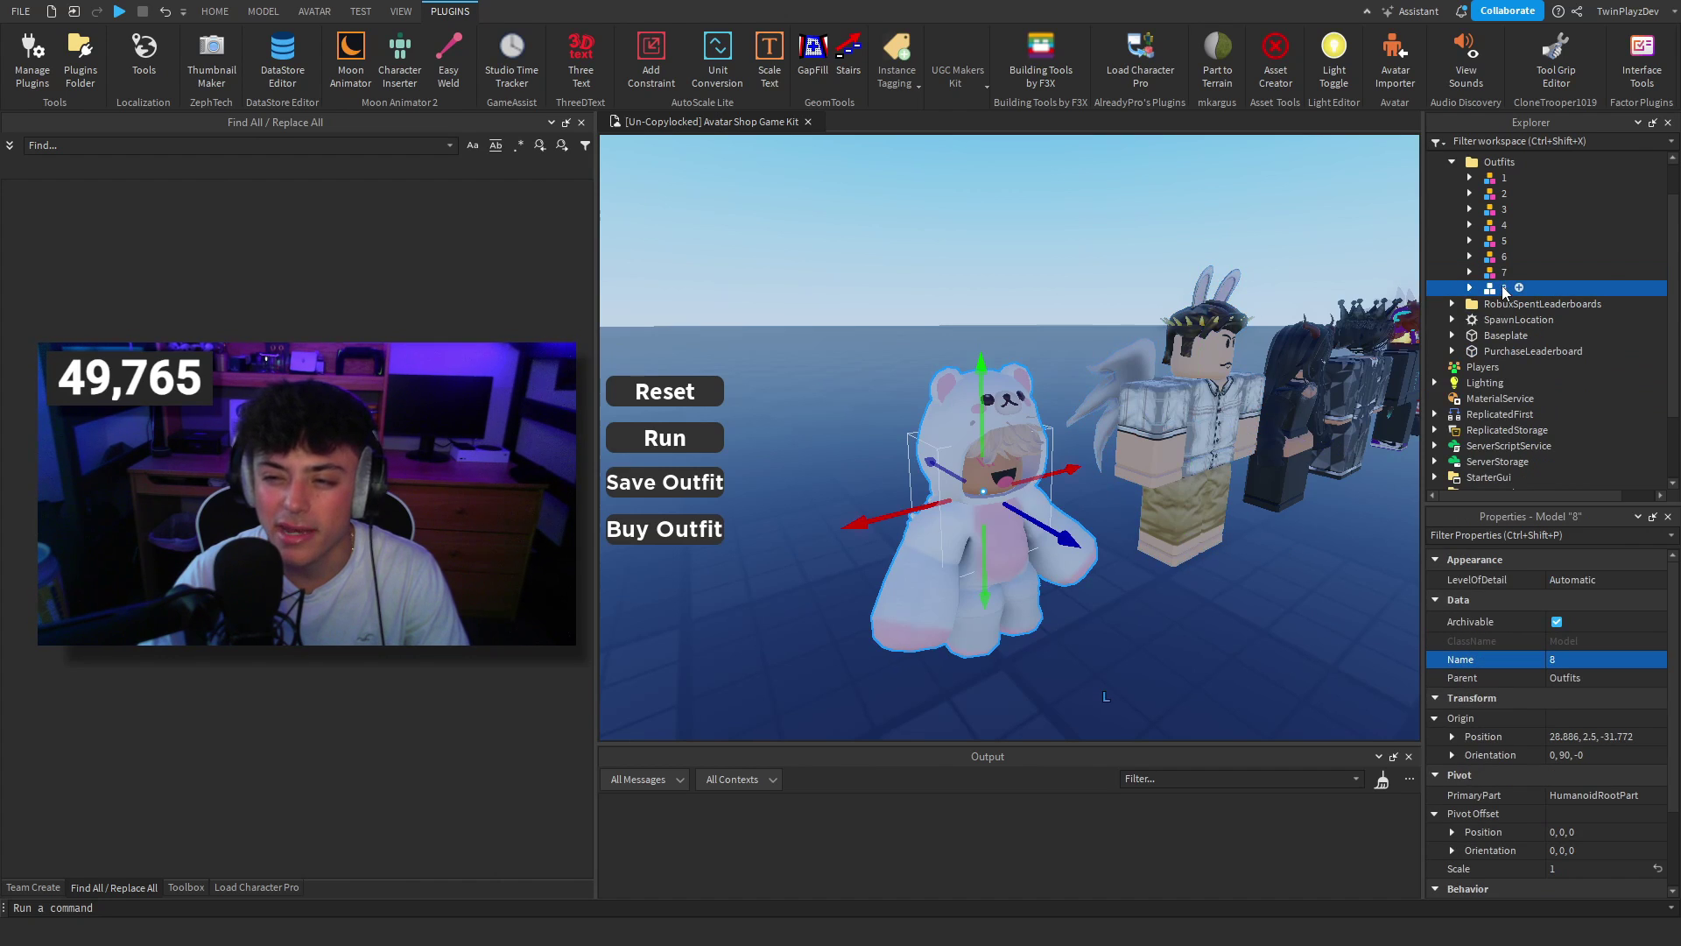
- Examine the bear-suit mannequin up close from the front
click(1237, 592)
right_drag(1194, 578, 1193, 579)
click(1015, 569)
right_drag(1161, 480, 1161, 481)
click(1160, 622)
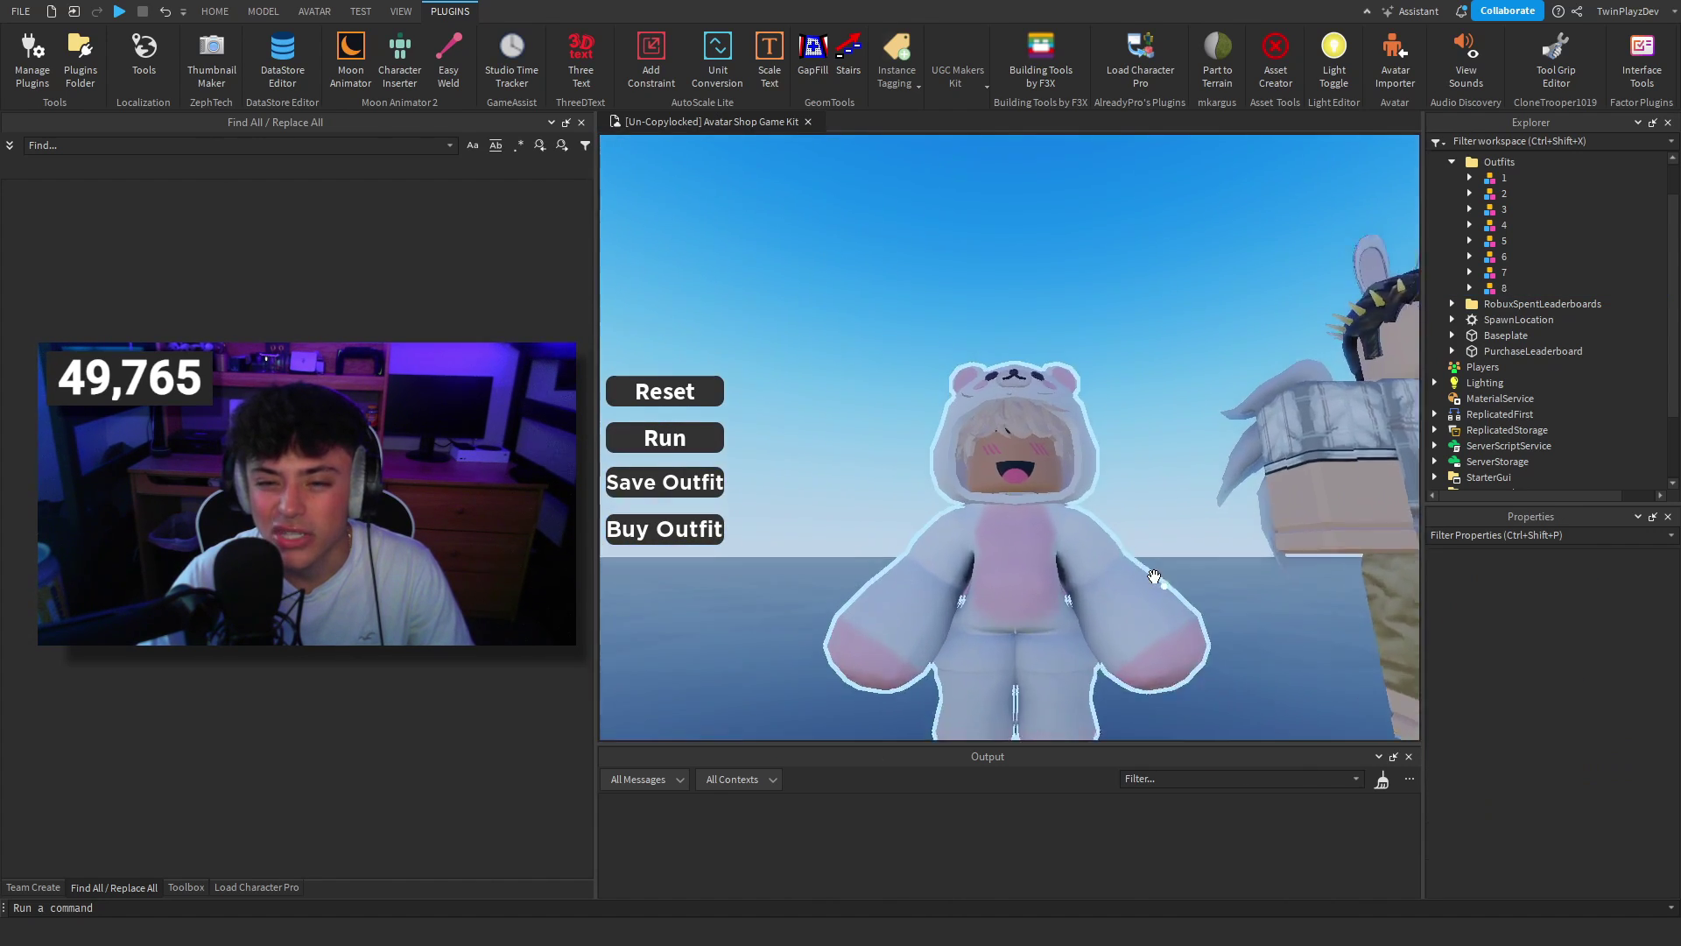